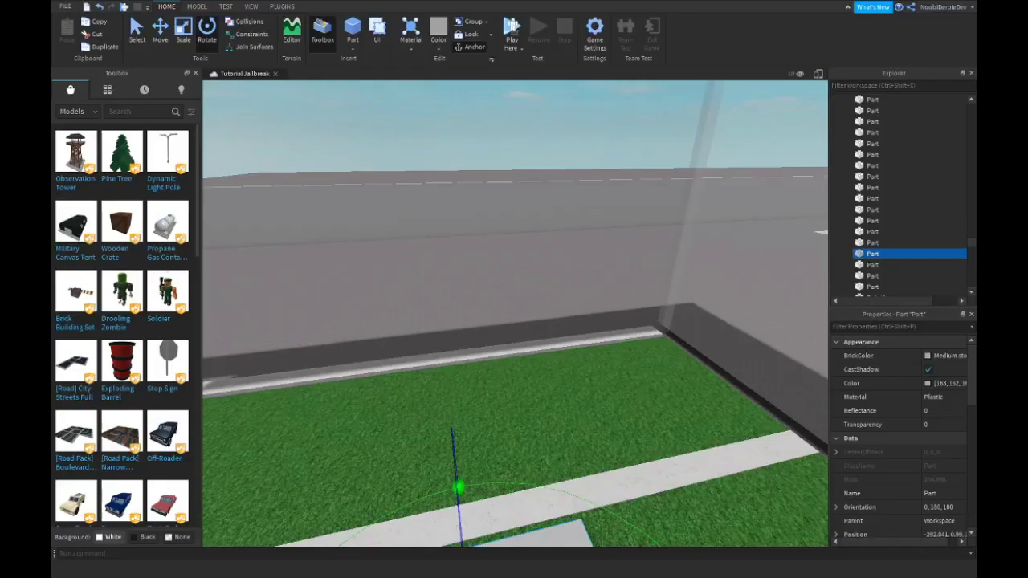
# - Delete the small grey part and the large grey slab, leaving the field clear
pyautogui.moveTo(573, 220); pyautogui.dragTo(379, 217, button='right')
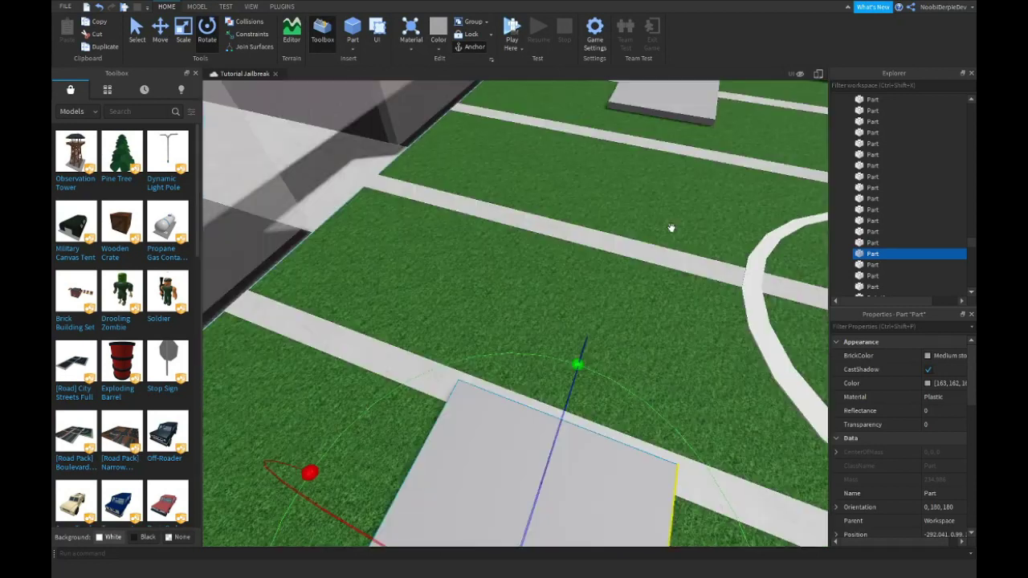
pyautogui.click(379, 217)
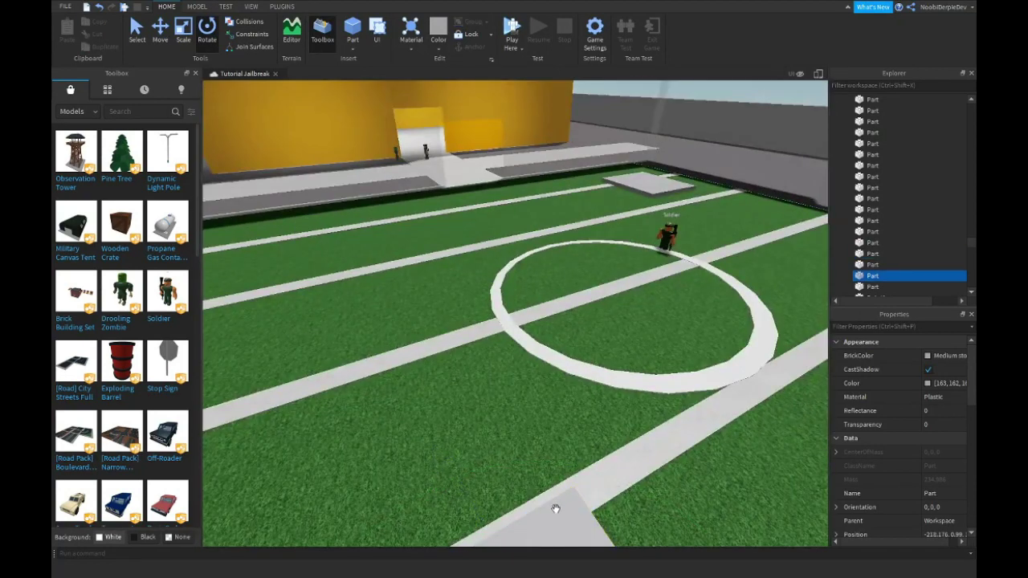
pyautogui.hotkey('ctrl', 'z')
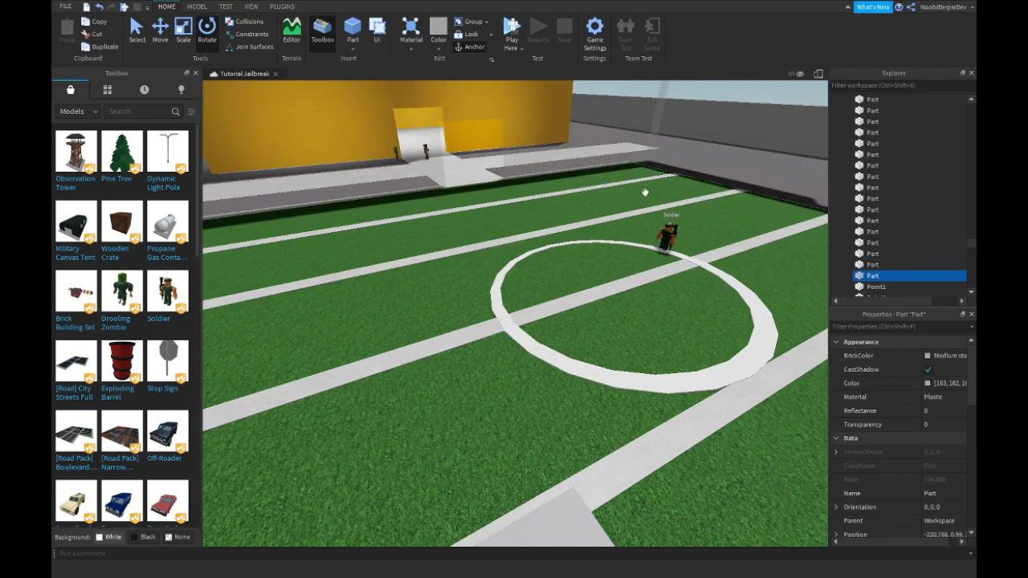
pyautogui.click(626, 178)
pyautogui.press('Delete')
pyautogui.click(597, 459)
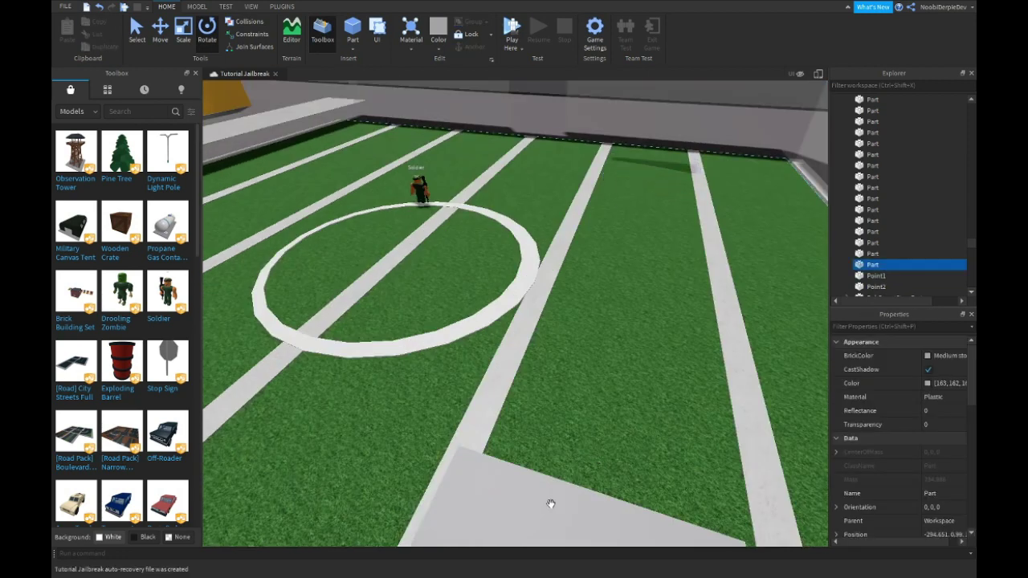
pyautogui.press('Delete')
pyautogui.moveTo(512, 434); pyautogui.dragTo(512, 435, button='right')
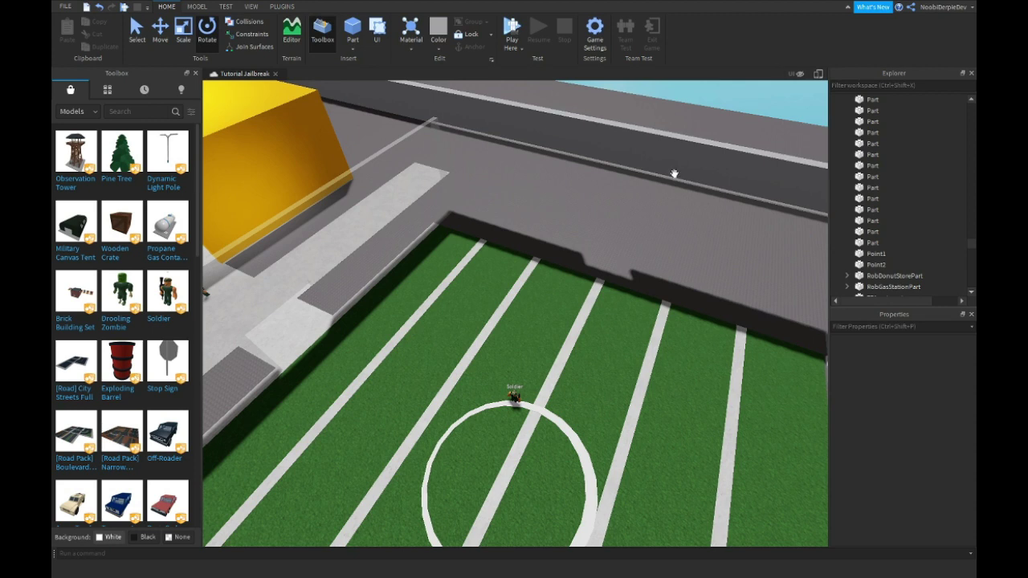
# - Duplicate GasStationHandler, name the copy 'Ragdoll', and open it with all code selected
pyautogui.scroll(-5, 892, 198)
pyautogui.scroll(5, 857, 237)
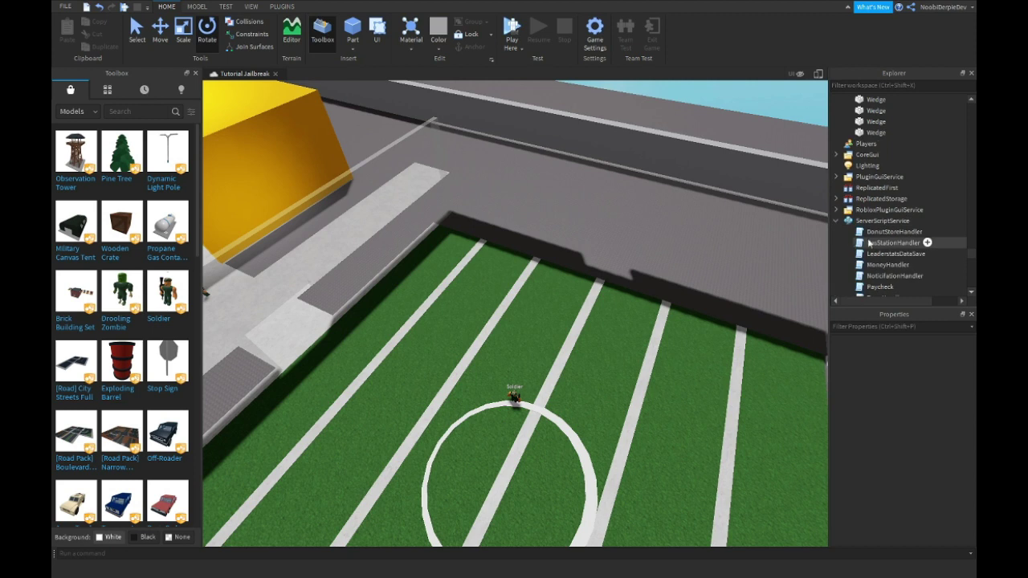
pyautogui.click(870, 243)
pyautogui.hotkey('ctrl', 'd')
pyautogui.click(875, 254)
pyautogui.press('F2')
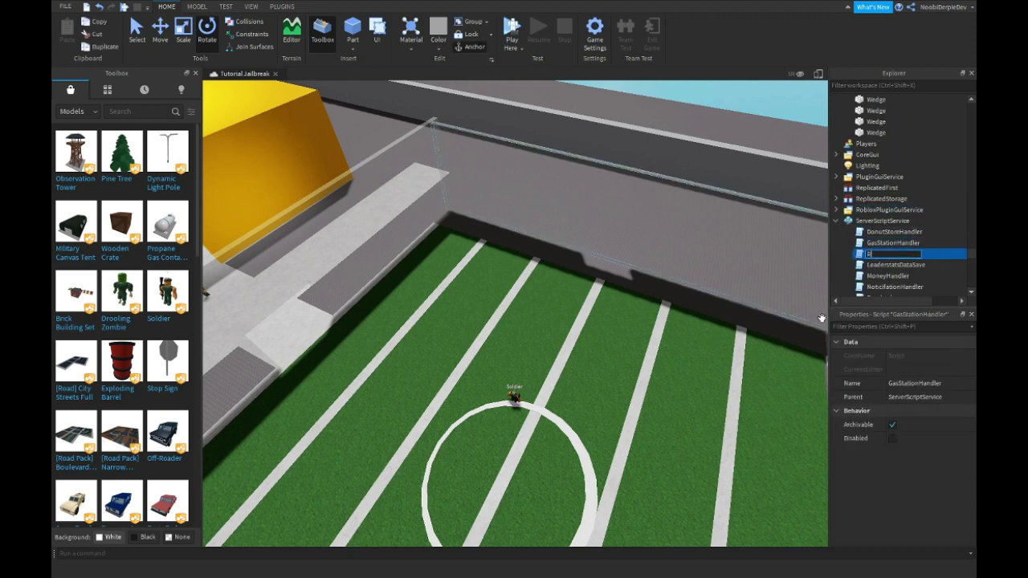
pyautogui.write('Ragdoll')
pyautogui.press('Return')
pyautogui.doubleClick(857, 254)
pyautogui.hotkey('ctrl', 'a')
# - Replace the copied code with PlayerAdded and CharacterAdded(c) connections
pyautogui.press('BackSpace')
pyautogui.write('game.players.PlayerAdded')
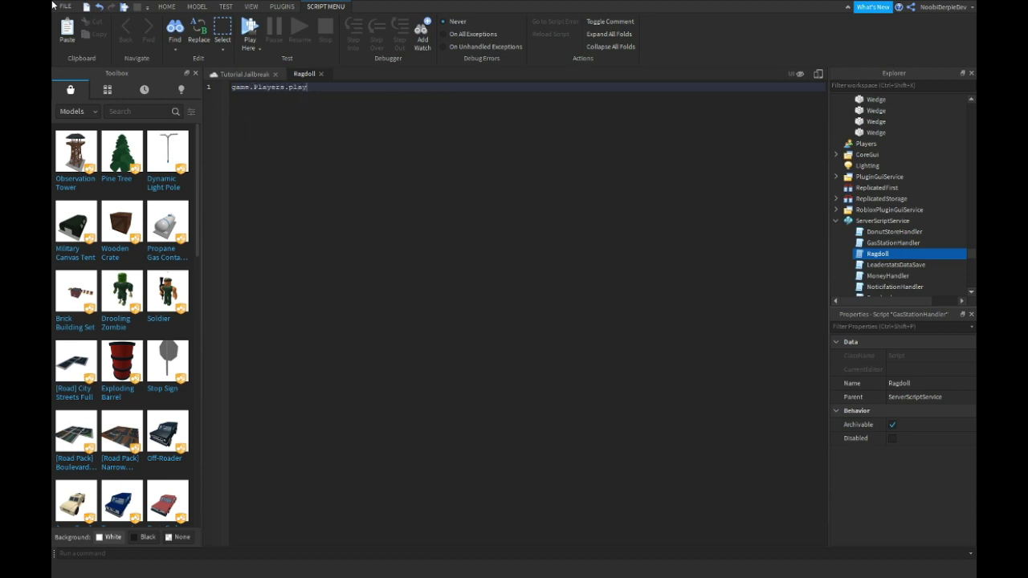
pyautogui.write(':Connect(function()p')
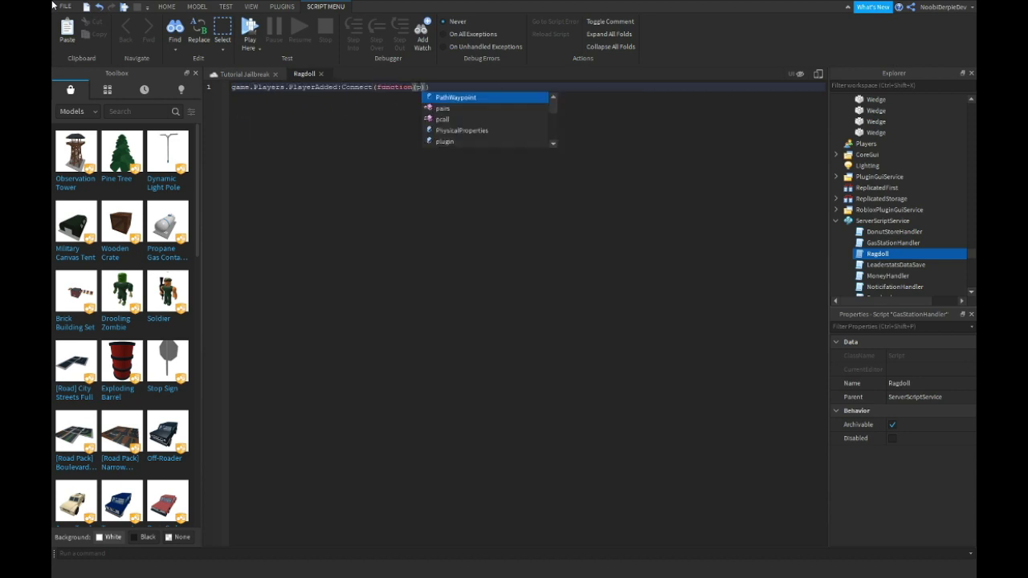
pyautogui.press('Right')
pyautogui.press('Return')
pyautogui.write('p')
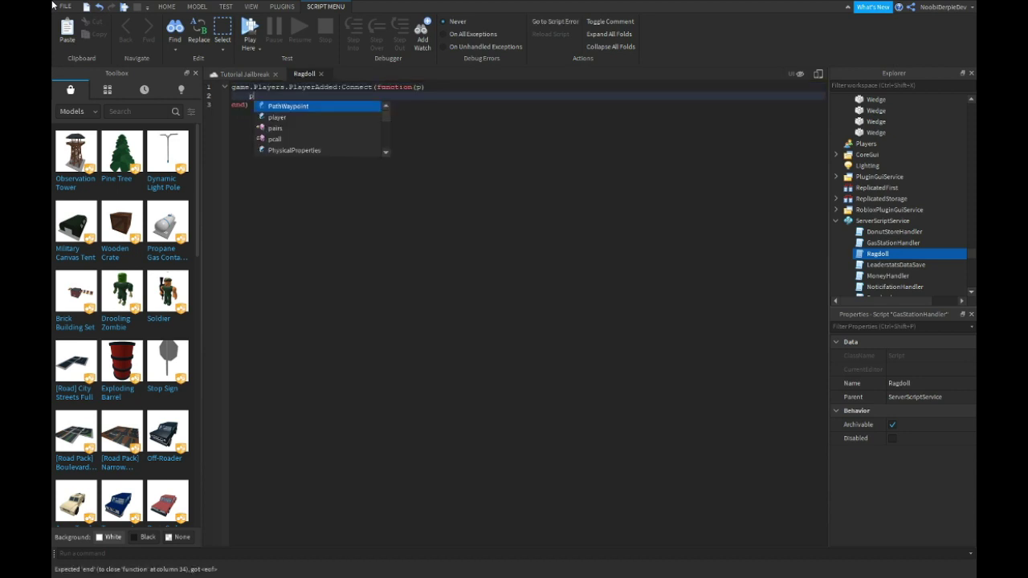
pyautogui.write('.CharacterAdded')
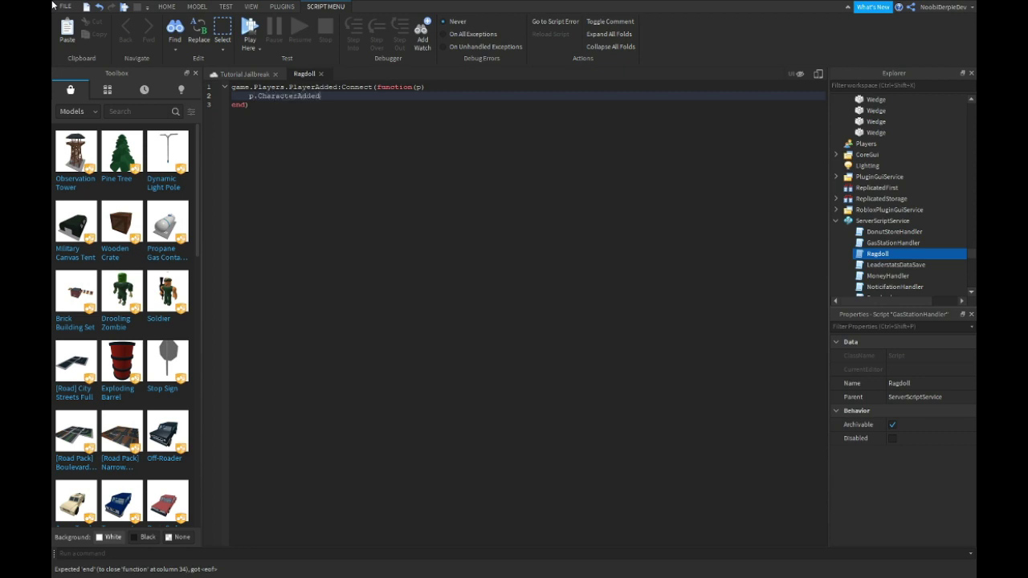
pyautogui.write(':Connect(')
pyautogui.write('function(c)')
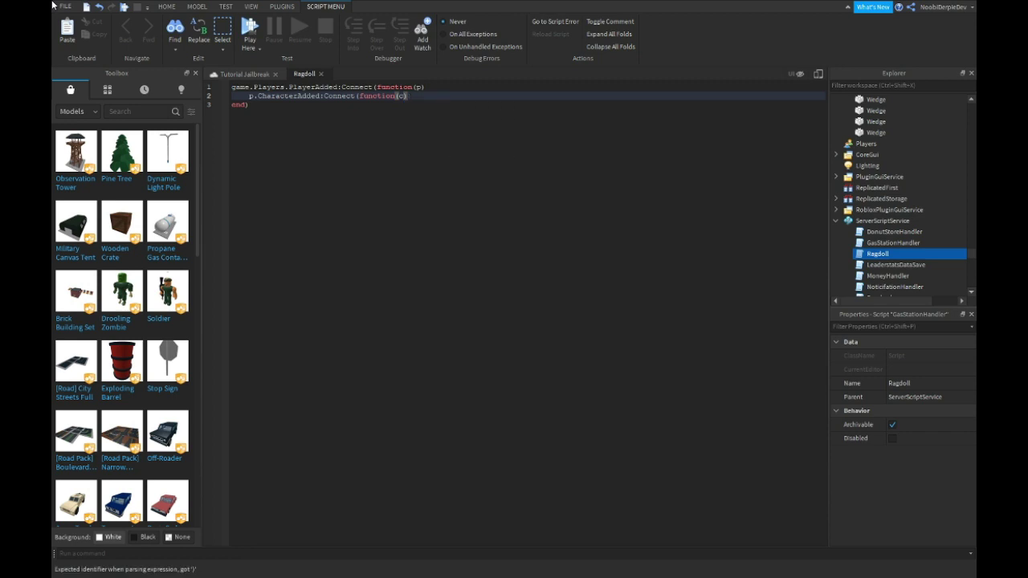
# - Set c.Humanoid.BreakJointsOnDeath = false and begin a Humanoid.Died connection
pyautogui.press('Return')
pyautogui.write('c.Human')
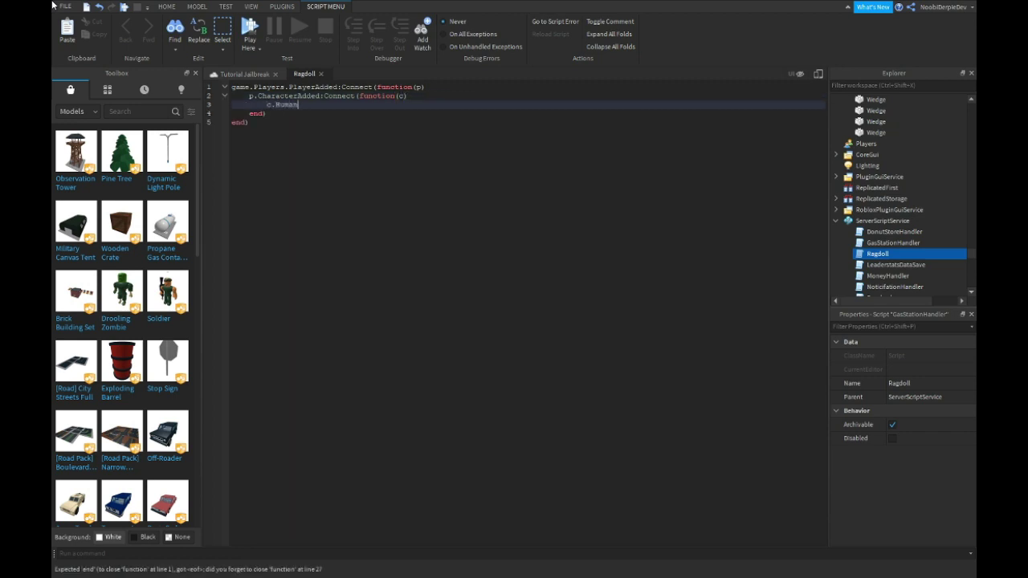
pyautogui.write('oid.BreakJoints()')
pyautogui.write('eath =false')
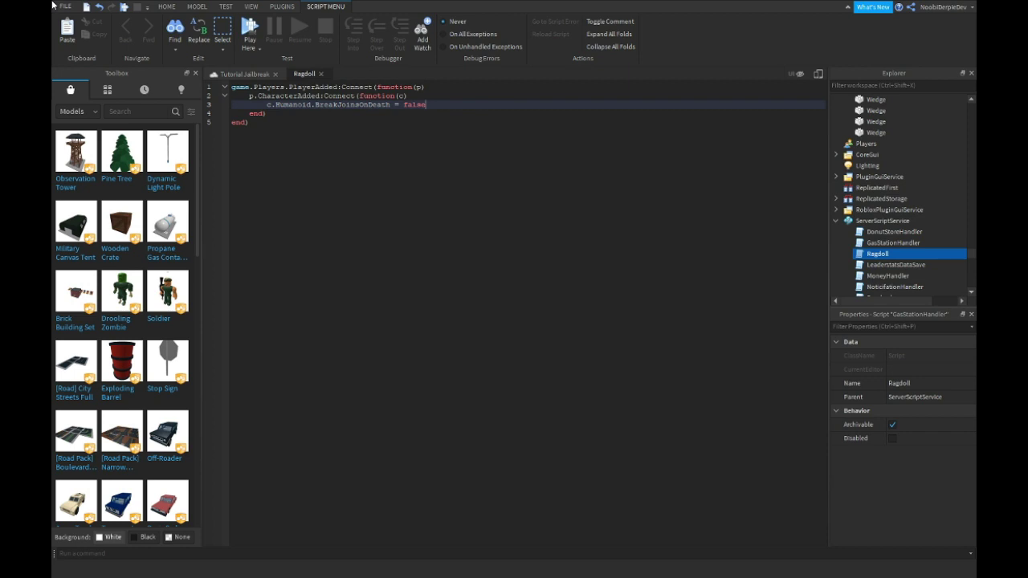
pyautogui.press('Return')
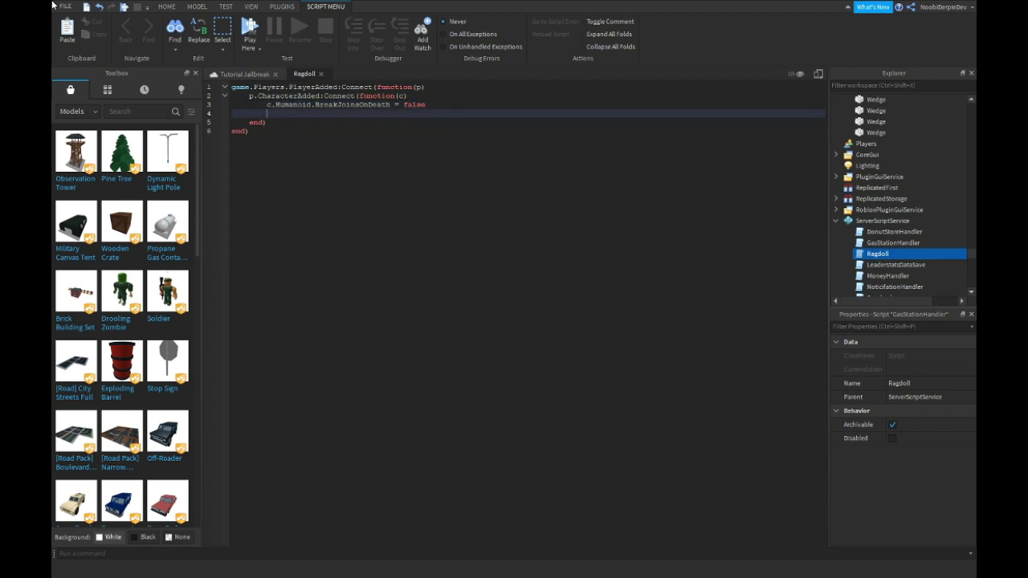
pyautogui.write('c.Humanoid.D')
pyautogui.write('ied:Connect(fu')
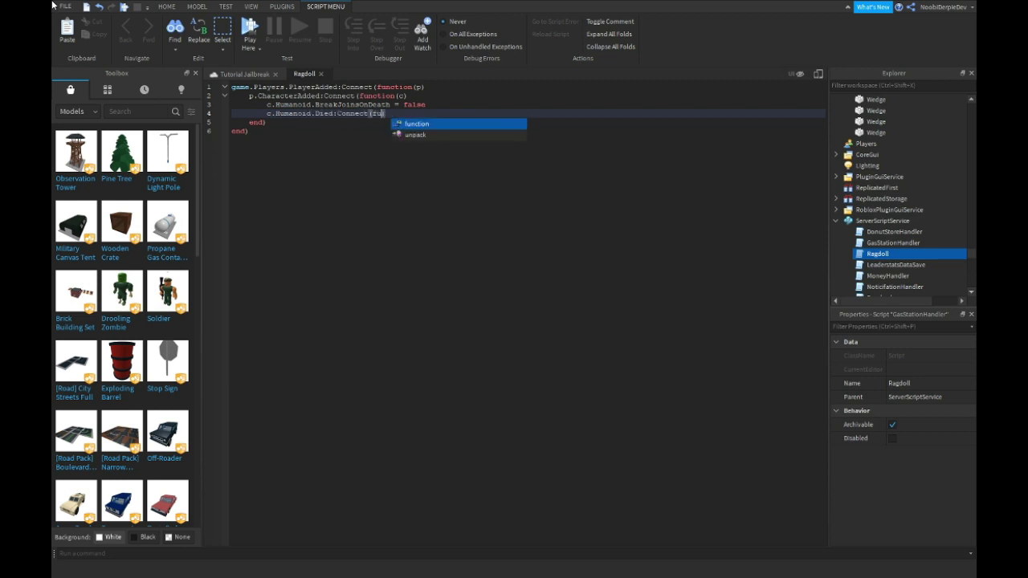
pyautogui.write('nction()')
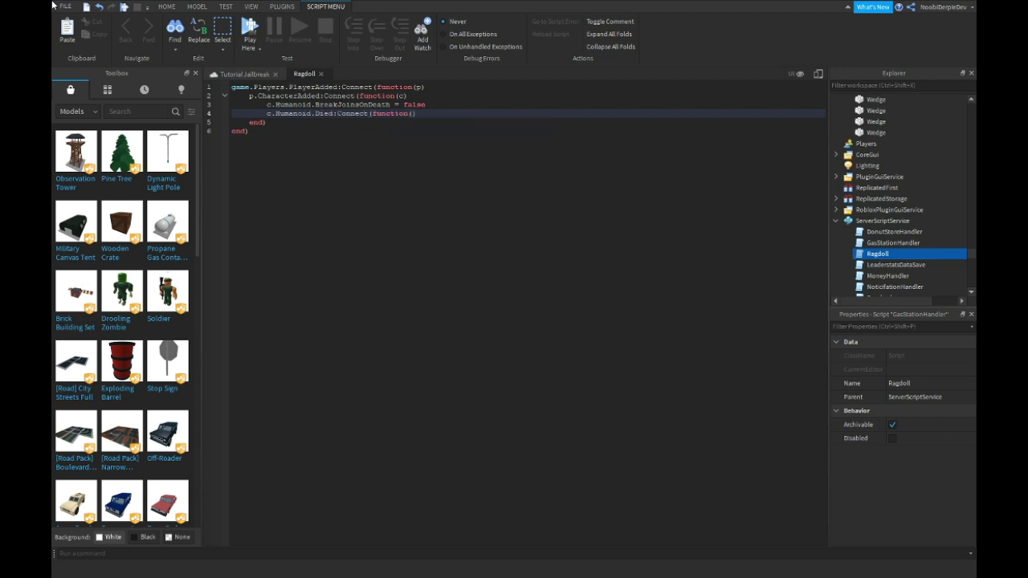
# - Add a loop: for _, v in pairs(c:GetDescendants()) do
pyautogui.press('Return')
pyautogui.write('for _, ')
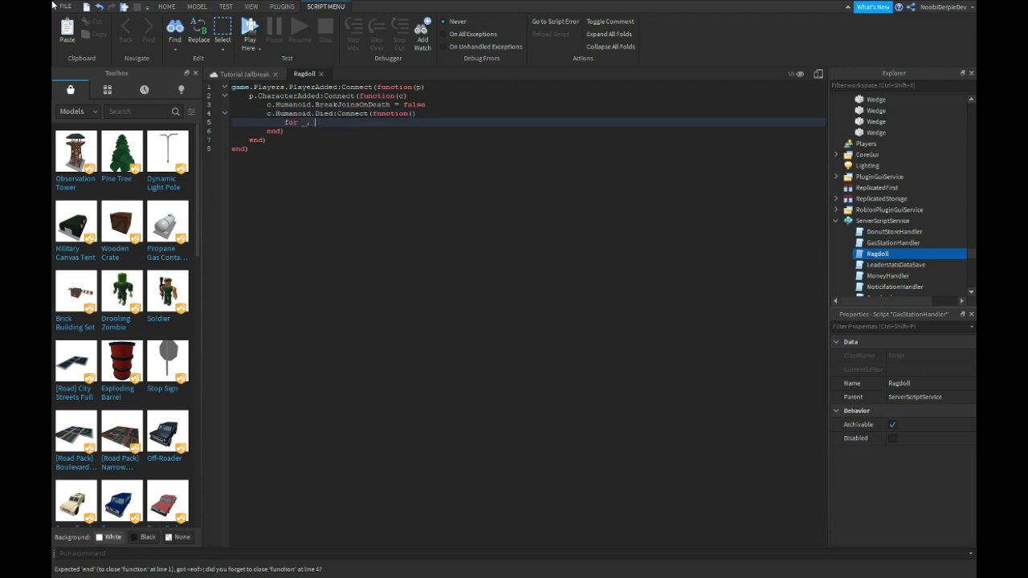
pyautogui.write('v in p')
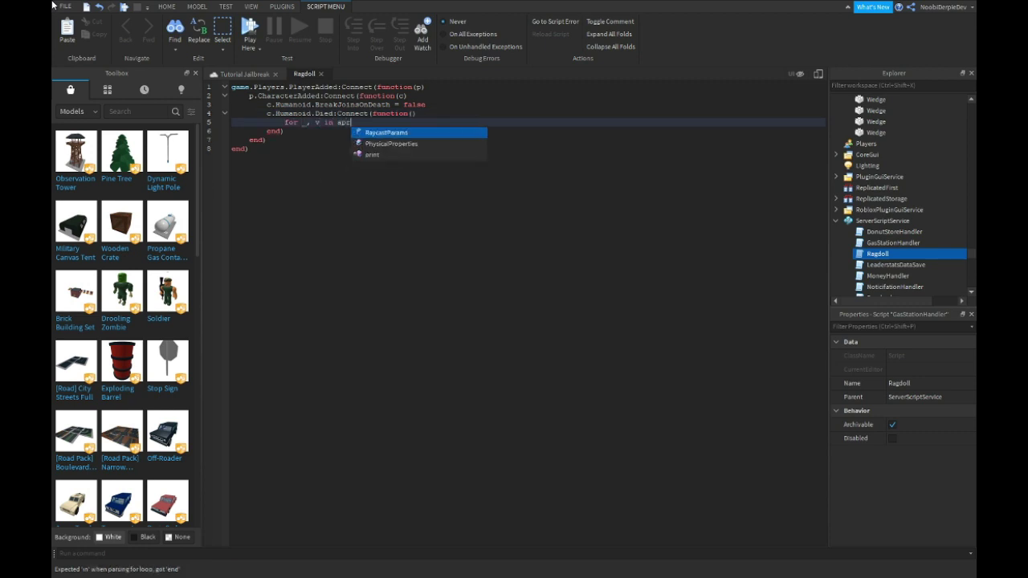
pyautogui.write('ai')
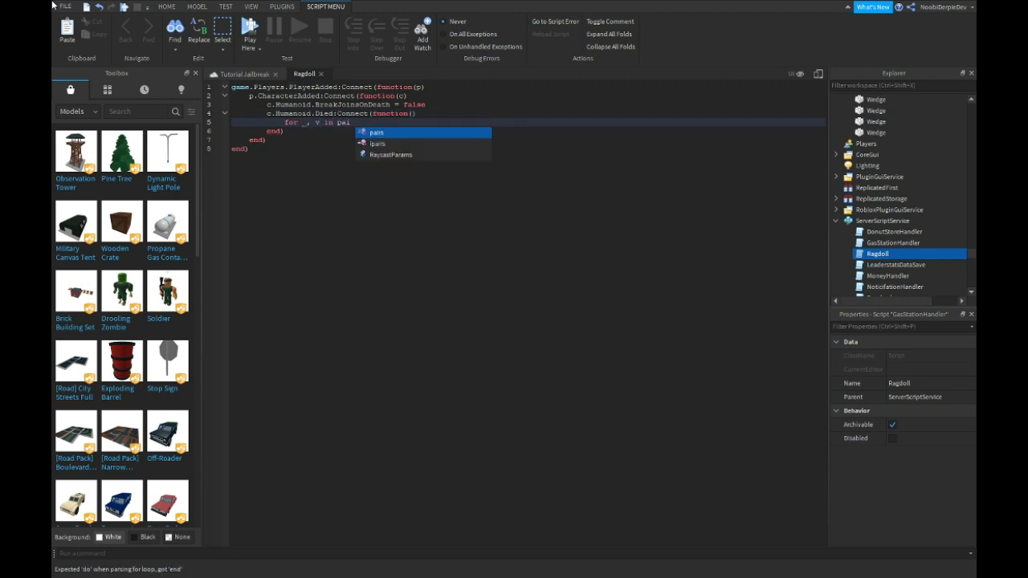
pyautogui.press('Tab')
pyautogui.write('(c:Ge')
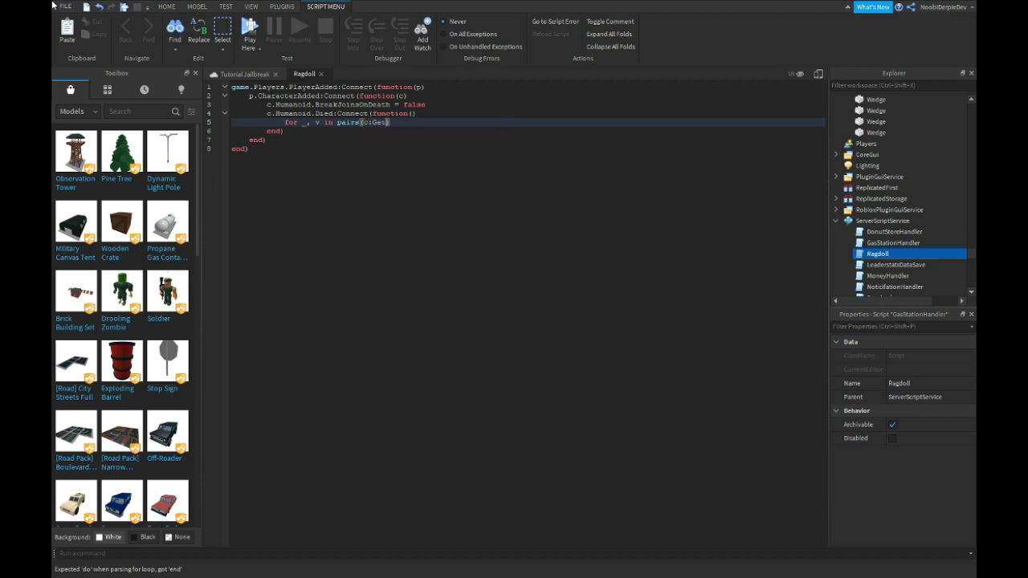
pyautogui.write('tDescenda')
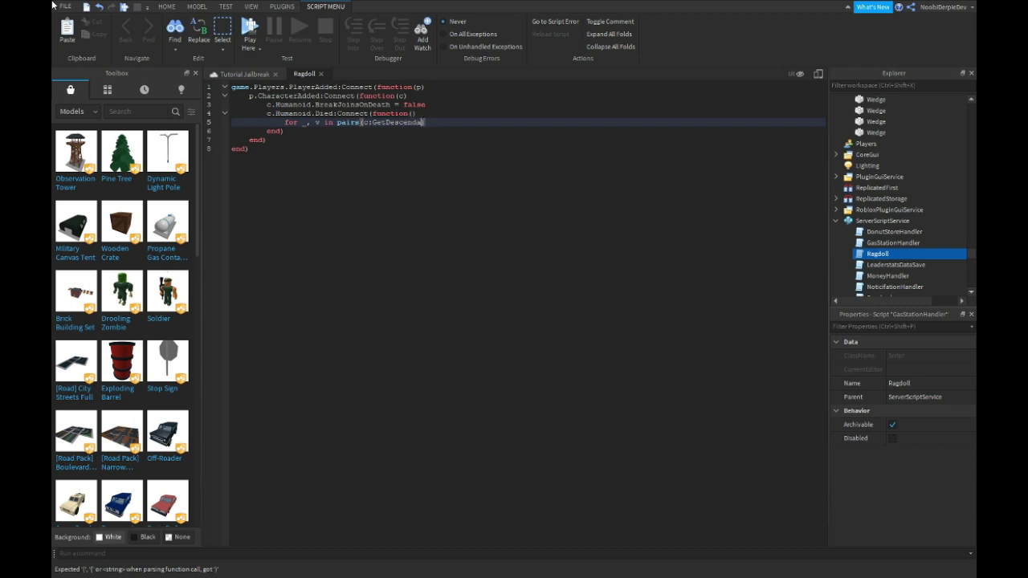
pyautogui.write('nts())')
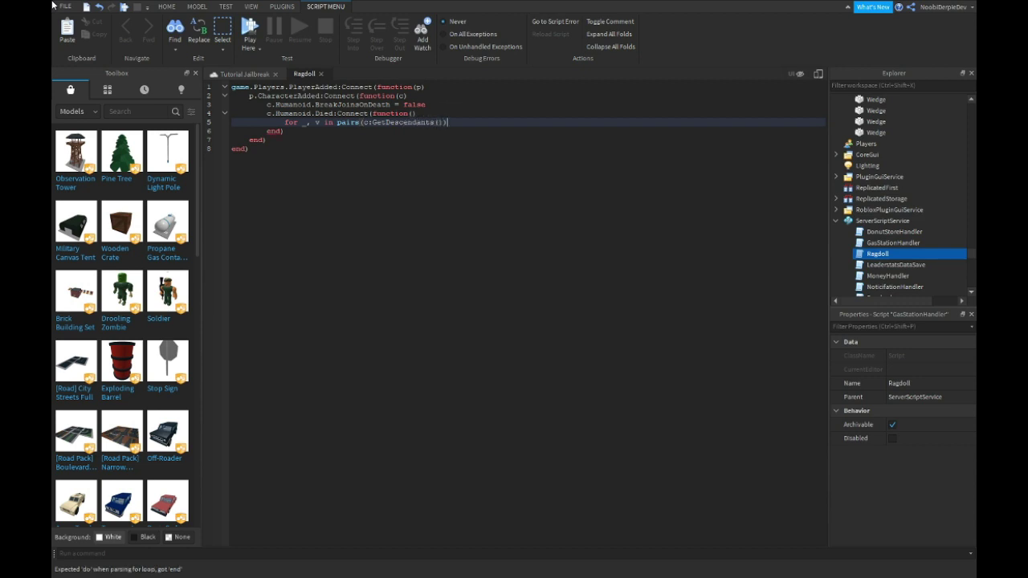
pyautogui.write(' dop')
pyautogui.press('BackSpace')
pyautogui.press('BackSpace')
pyautogui.write('o')
pyautogui.press('Return')
# - Inside the loop, check if v:IsA("Motor6D") then
pyautogui.write('if V')
pyautogui.press('BackSpace')
pyautogui.write('v:')
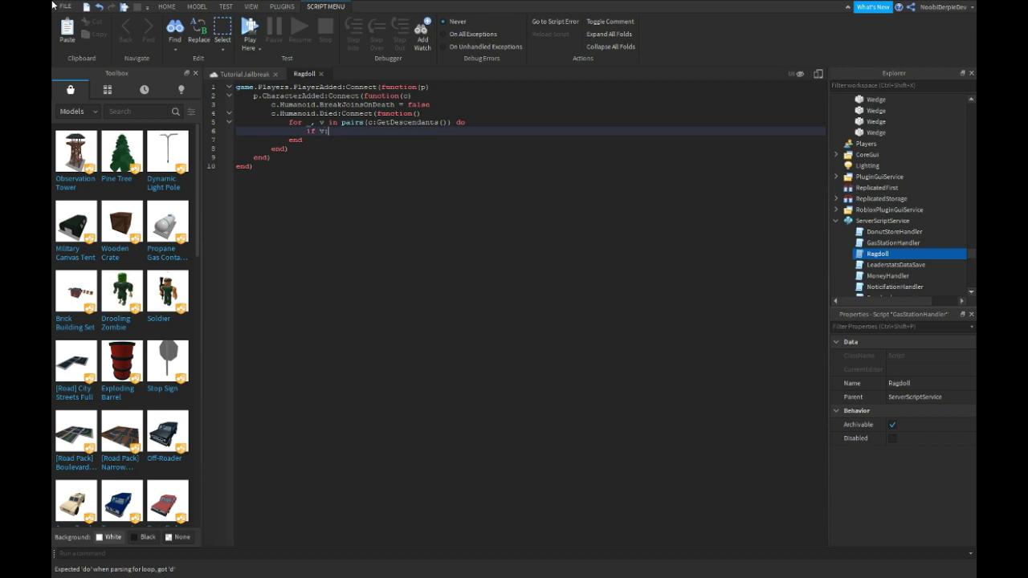
pyautogui.write('IsA("')
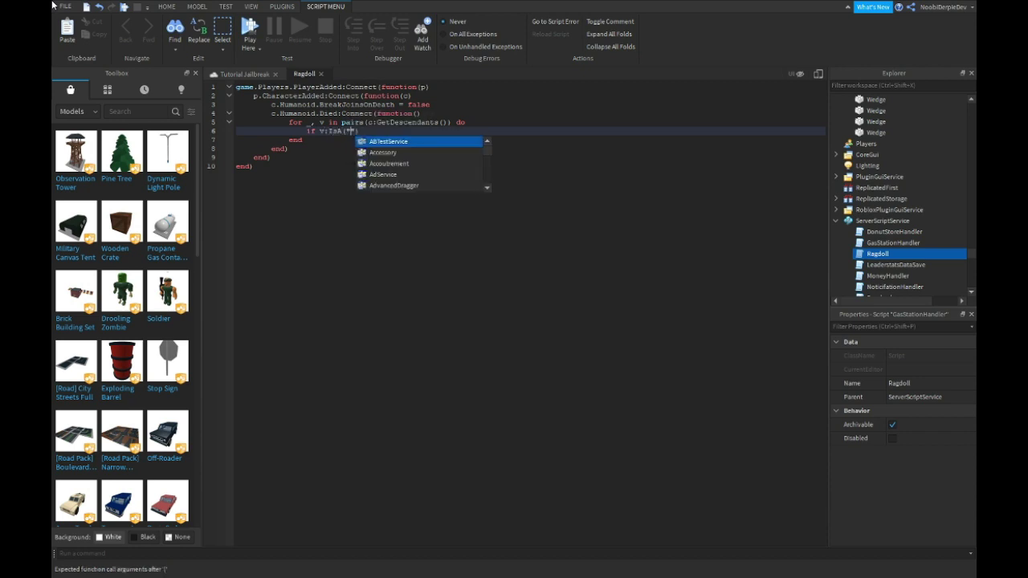
pyautogui.write('moto6d')
pyautogui.press('Tab')
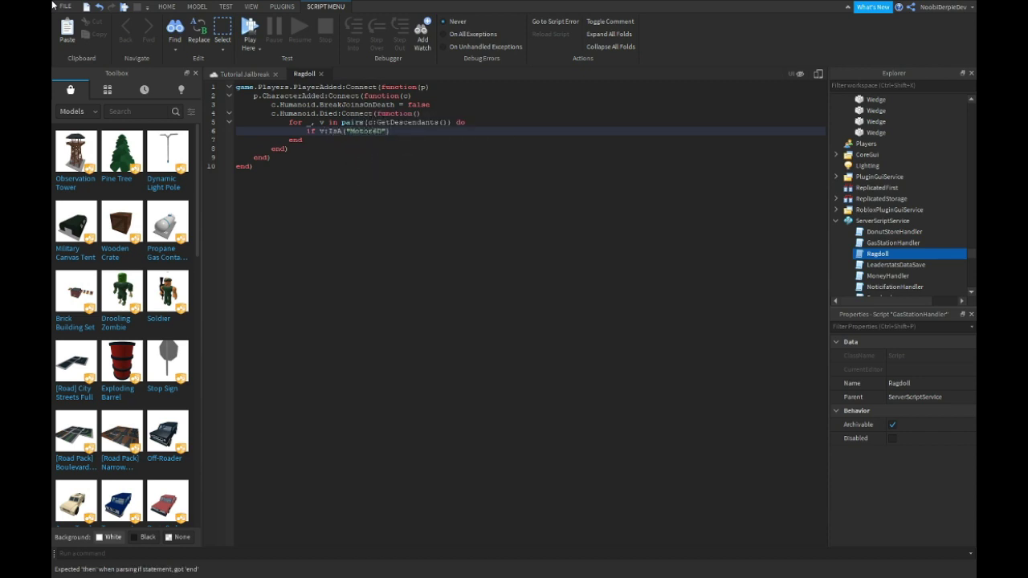
pyautogui.write('then')
pyautogui.press('Return')
# - Declare local a0, a1 as two new Attachment instances
pyautogui.write('local ')
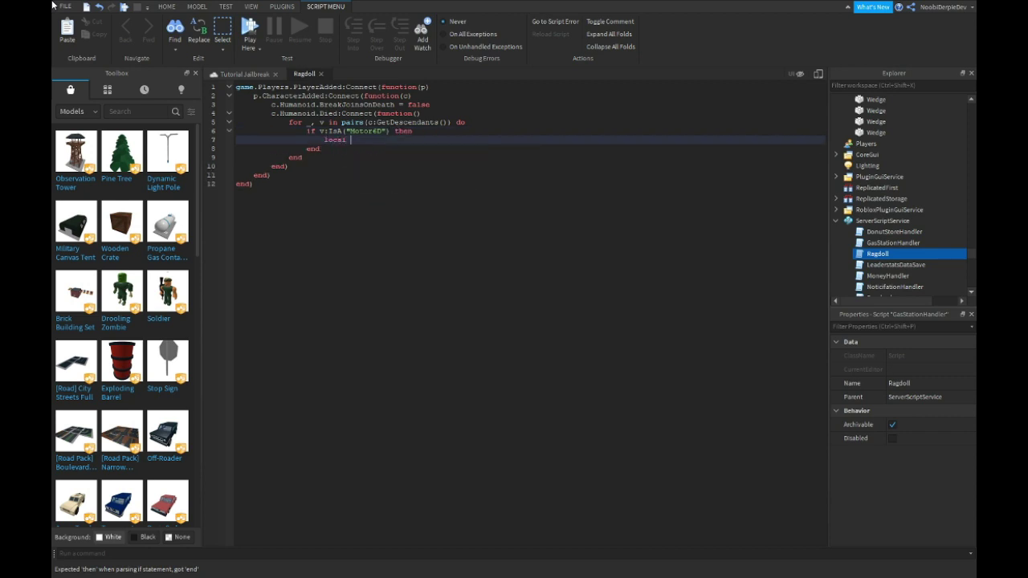
pyautogui.write('a0, a1')
pyautogui.write(' = Instance.new("Attatta')
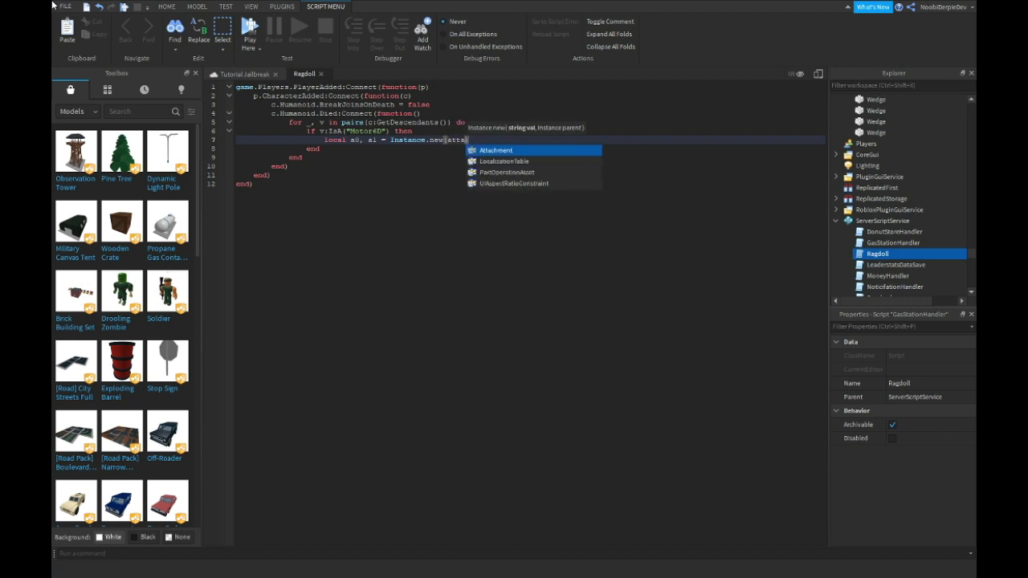
pyautogui.press('Return')
pyautogui.write(')')
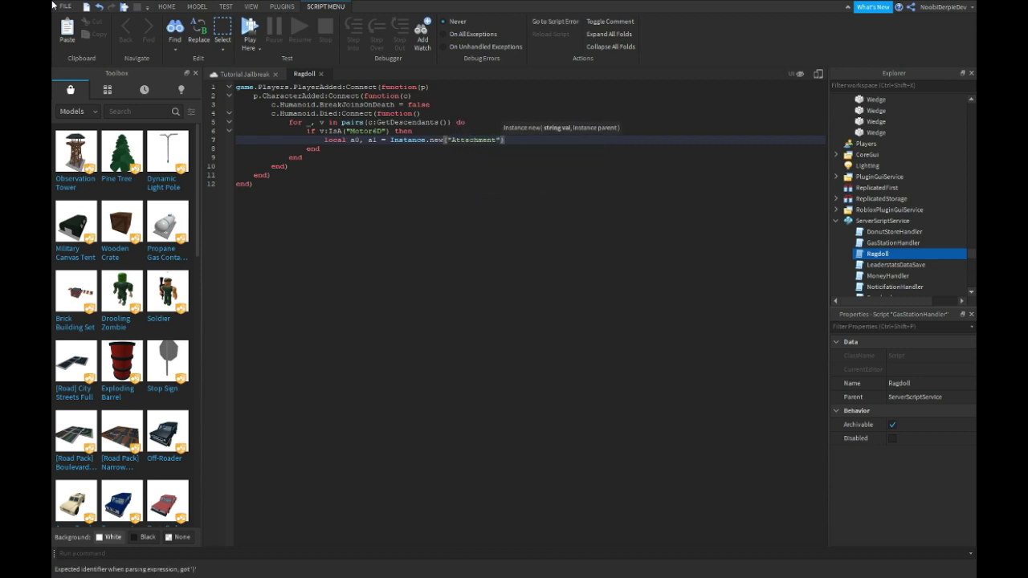
pyautogui.write(', ins')
pyautogui.press('Return')
pyautogui.write('.new(')
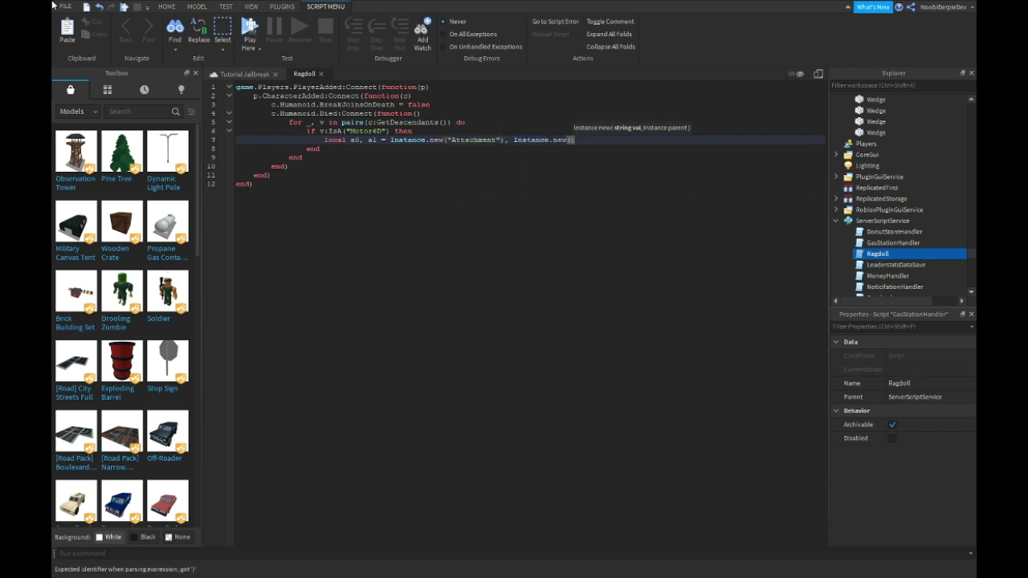
pyautogui.write('"atta')
pyautogui.press('Return')
pyautogui.press('End')
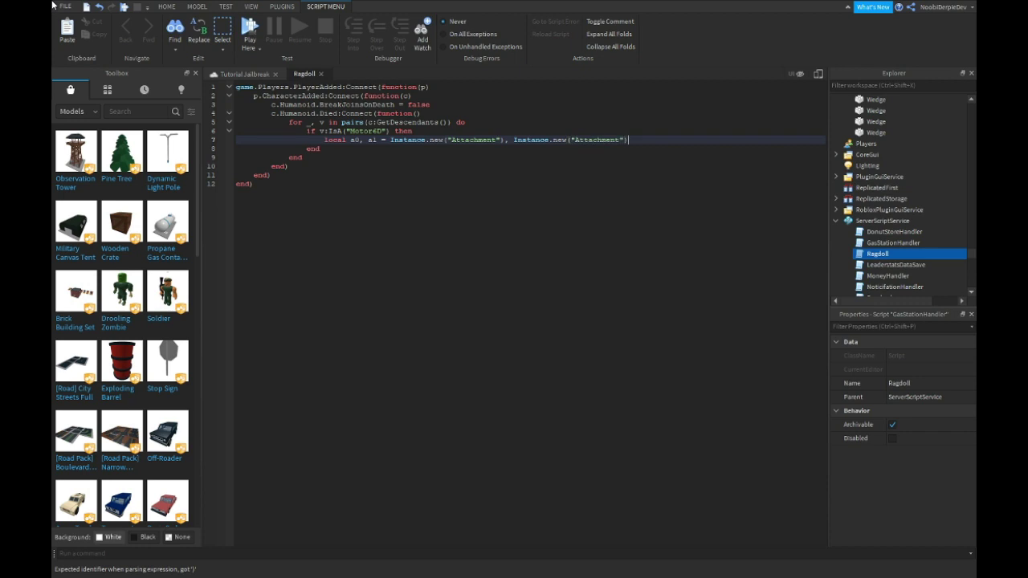
pyautogui.press('Return')
pyautogui.write('a0.Cf')
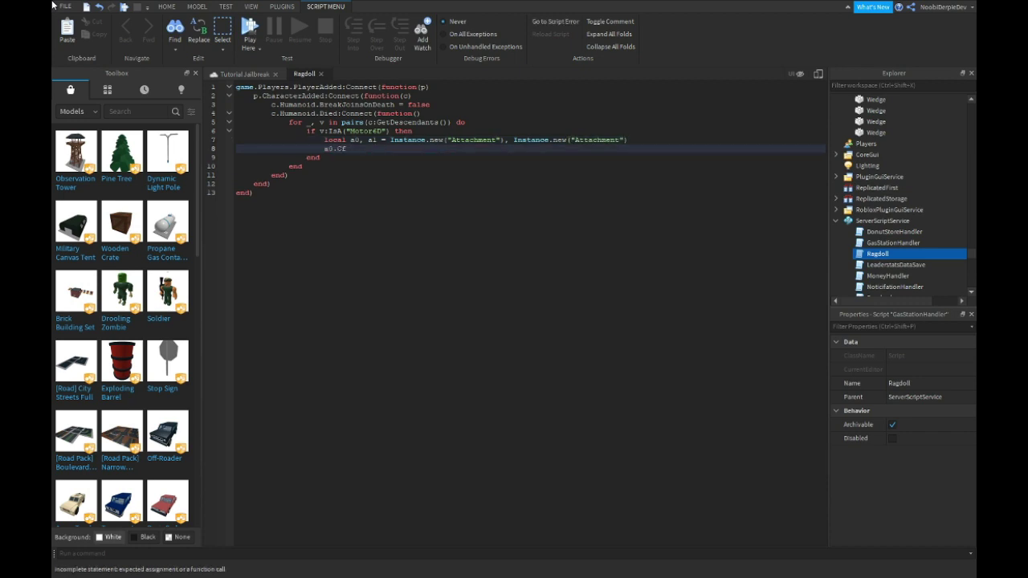
# - Set a0.CFrame = v.C0 and a1.CFrame = v.C1
pyautogui.press('BackSpace')
pyautogui.write('Frame = v.C0')
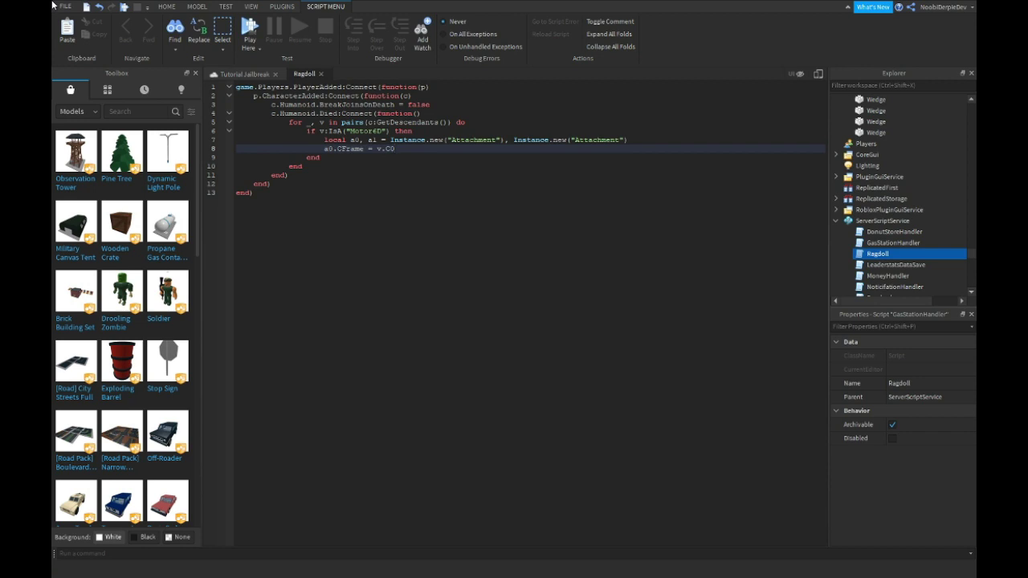
pyautogui.press('Return')
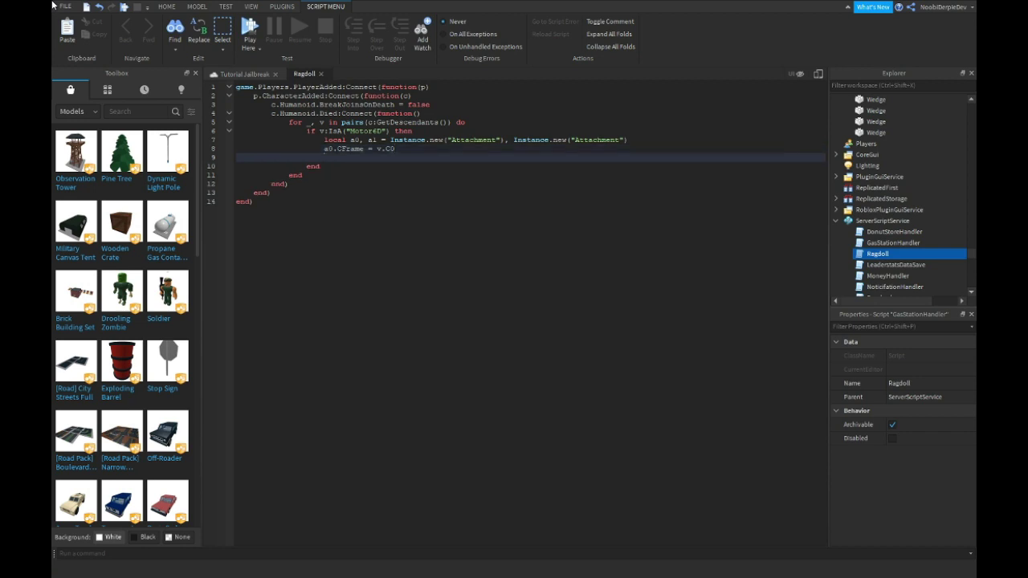
pyautogui.write('a1.CFra')
pyautogui.write('me = v.C1')
pyautogui.press('Return')
pyautogui.write('a0.P')
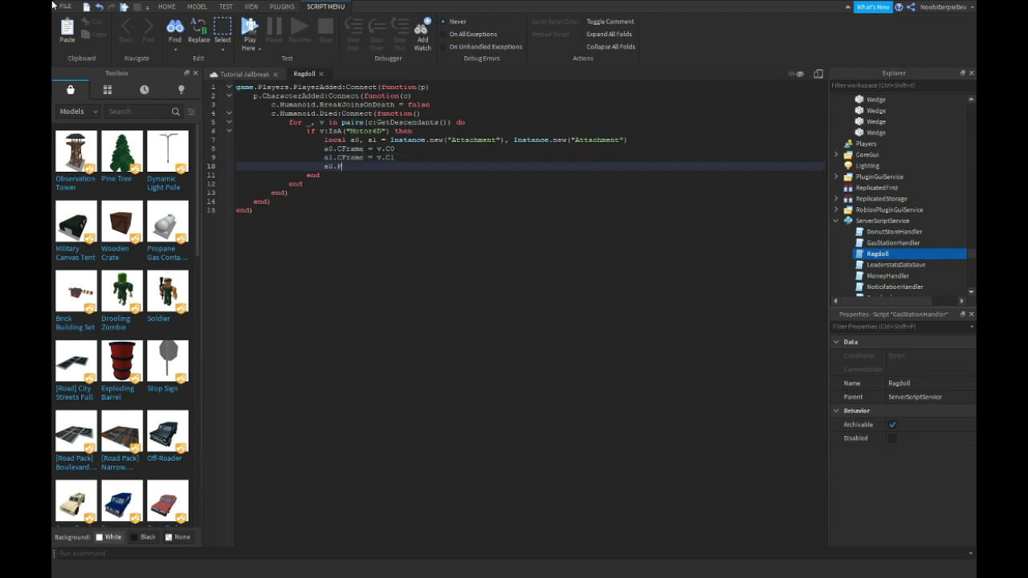
# - Parent a0 to v.Part0 and a1 to v.Part1
pyautogui.write('arent')
pyautogui.press('BackSpace')
pyautogui.write('v.Part')
pyautogui.write('art')
pyautogui.write('art0')
pyautogui.press('Return')
pyautogui.write('a1.Par')
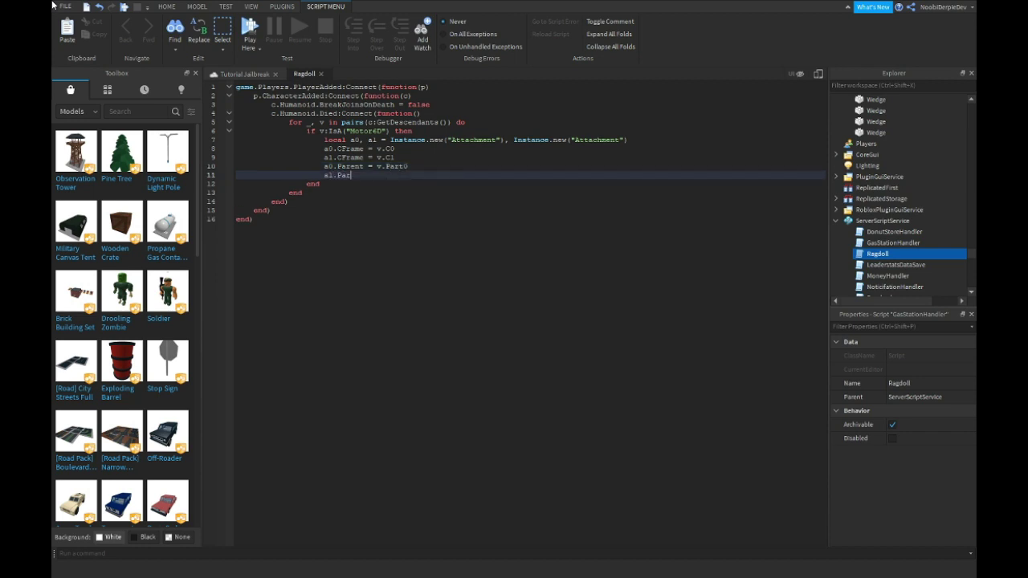
pyautogui.write('ent = v.Part1')
pyautogui.press('Return')
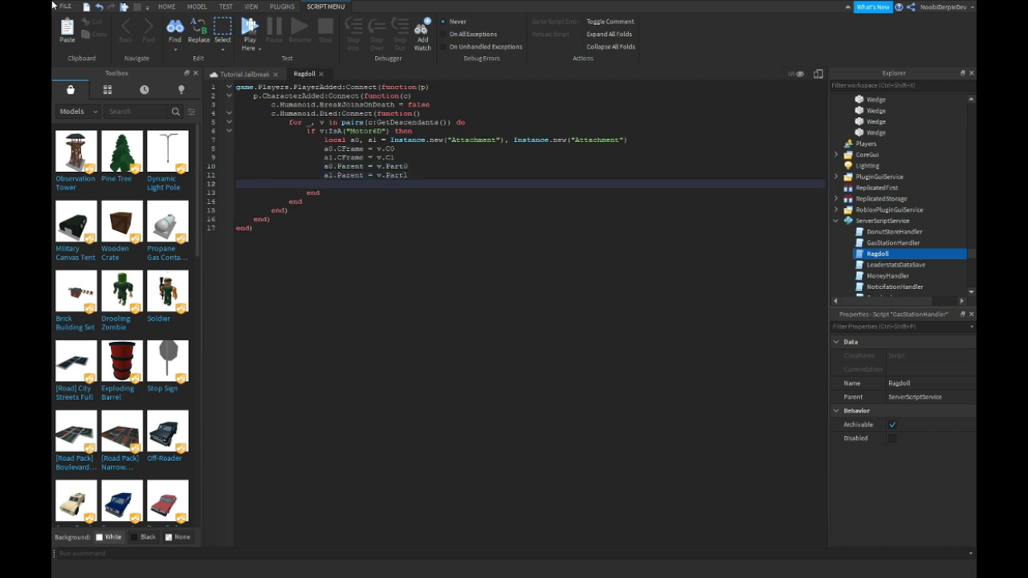
# - Create a new BallSocketConstraint stored as local b
pyautogui.press('Return')
pyautogui.write('local b = i')
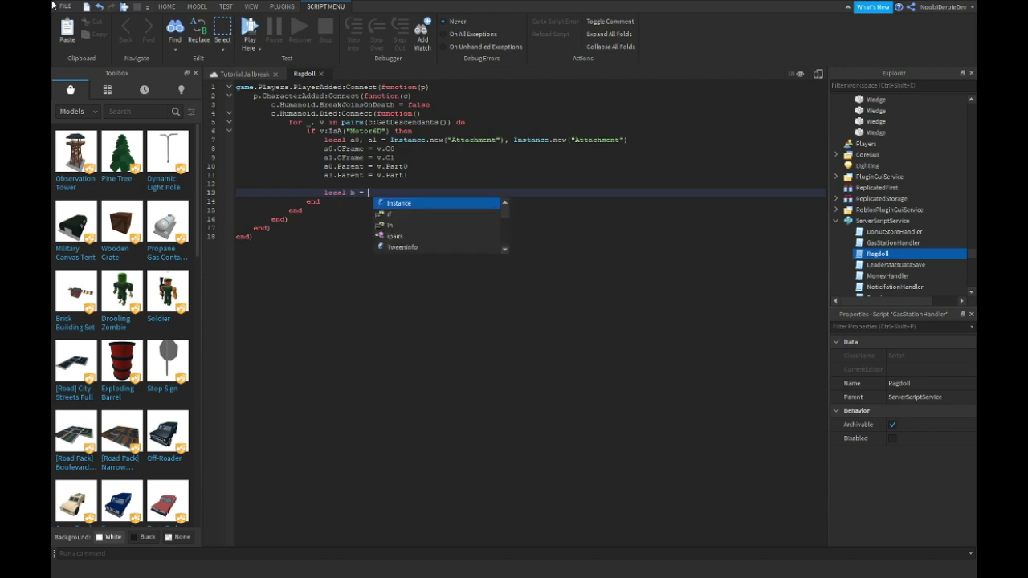
pyautogui.write('nstn')
pyautogui.press('Tab')
pyautogui.write('.new("BallSo')
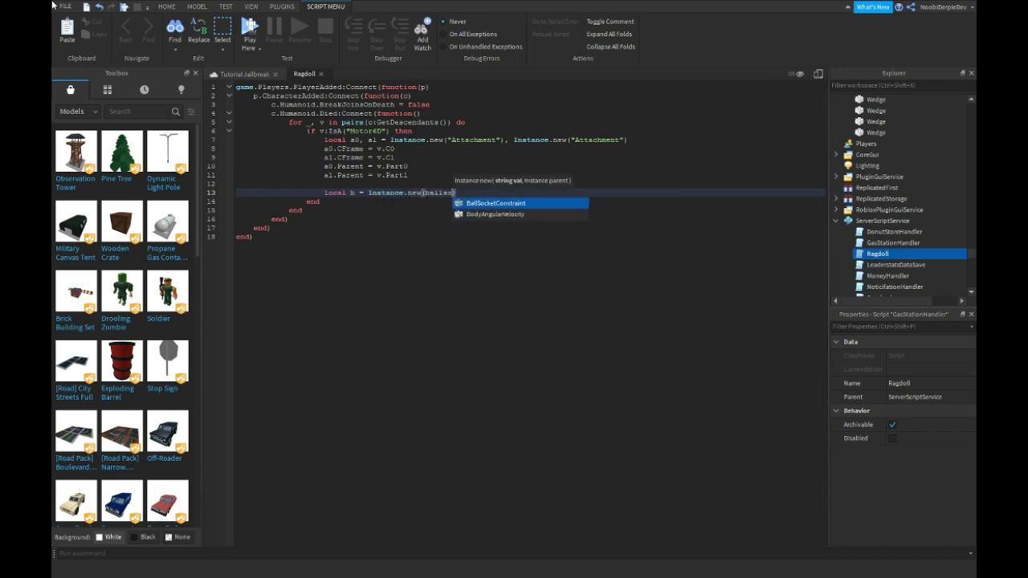
pyautogui.press('Tab')
pyautogui.write(')')
# - Link b's Attachment0 to a0 and Attachment1 to a1, parenting it to v.Parent
pyautogui.press('Return')
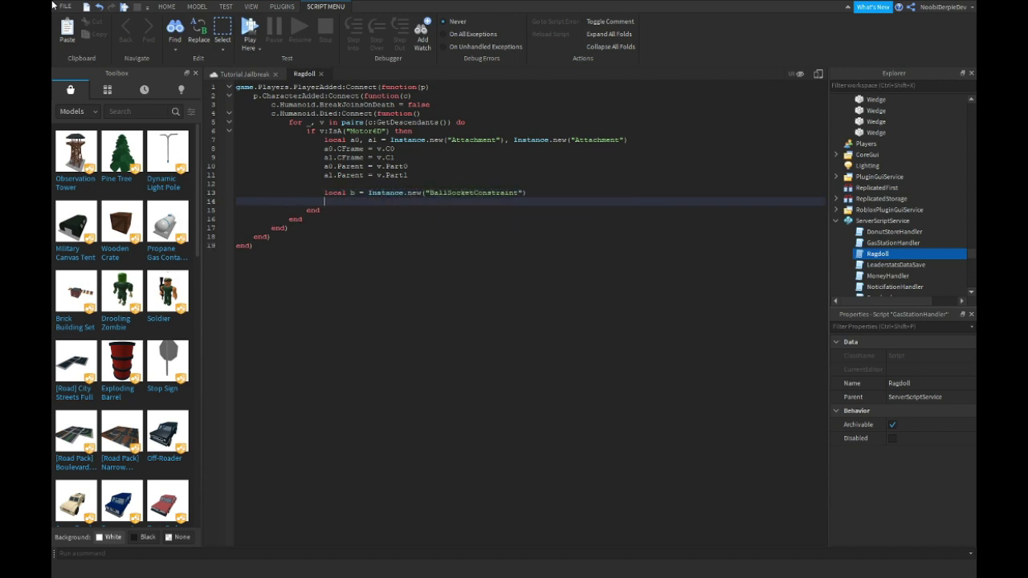
pyautogui.write('b.Atta')
pyautogui.write('chment0 = ')
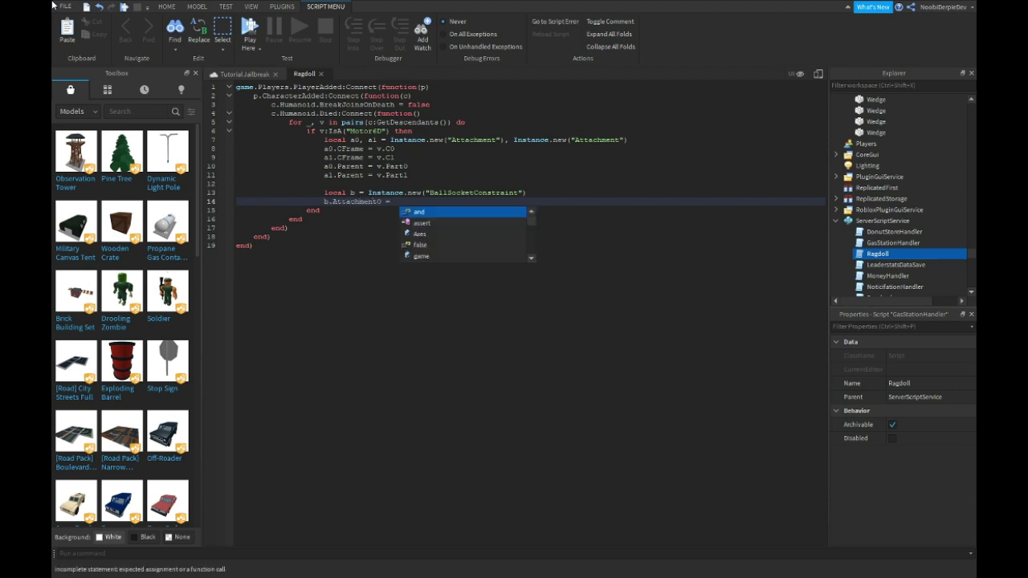
pyautogui.write('a0')
pyautogui.press('Return')
pyautogui.write('b.A')
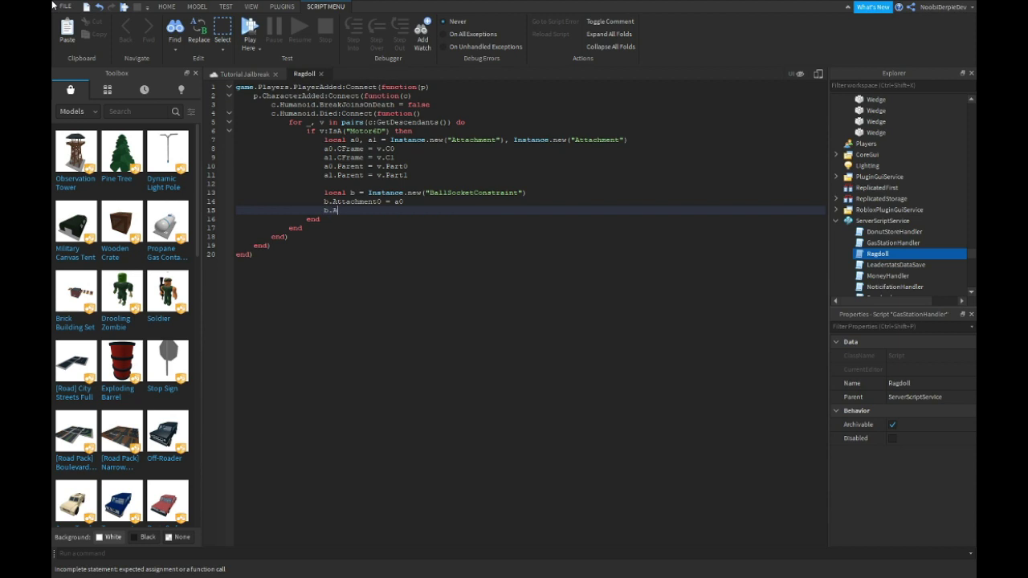
pyautogui.write('ttachment1')
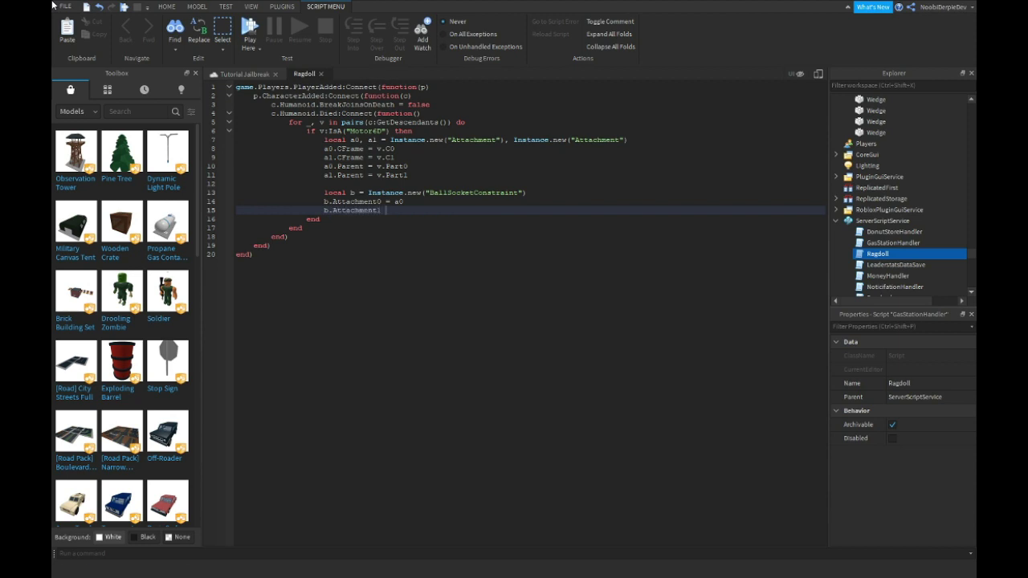
pyautogui.write(' = a1')
pyautogui.press('Return')
pyautogui.write('b.Pare')
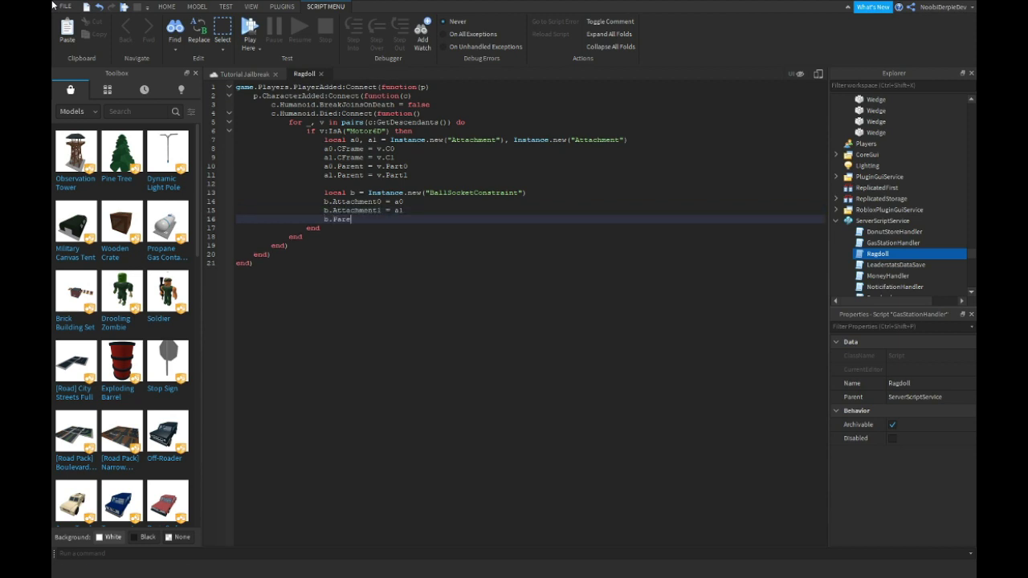
pyautogui.write('nt = v.Paren')
pyautogui.write('t')
# - Destroy the original Motor6D with v:Destroy()
pyautogui.press('Return')
pyautogui.press('Return')
pyautogui.write('v')
pyautogui.press('BackSpace')
pyautogui.write('v')
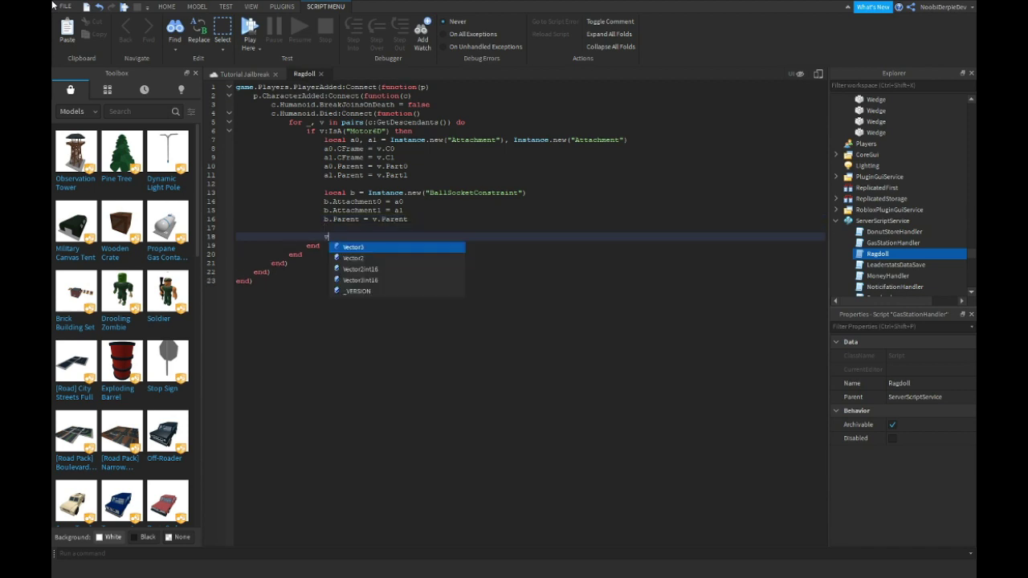
pyautogui.write(':destroy')
pyautogui.press('BackSpace')
pyautogui.press('BackSpace')
pyautogui.press('BackSpace')
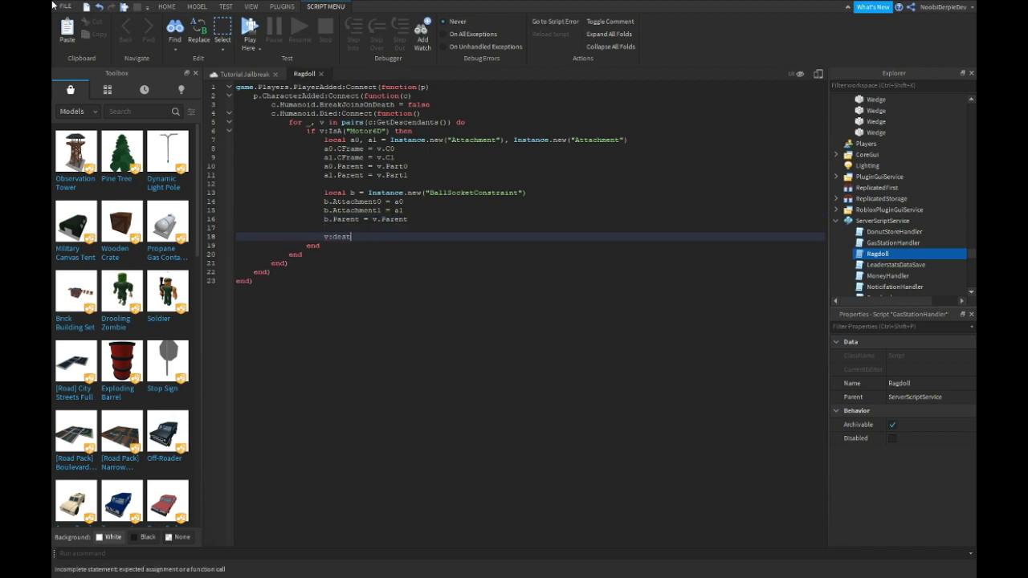
pyautogui.write('oy()')
# - Set c.HumanoidRootPart.CanCollide = false after the loop and return to the Tutorial Jailbreak place
pyautogui.press('Down')
pyautogui.press('Return')
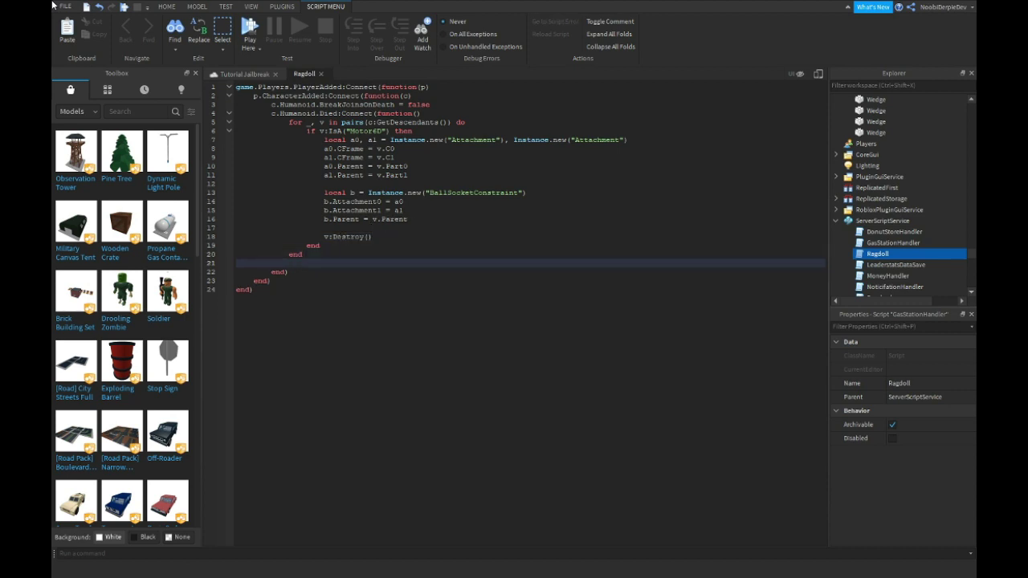
pyautogui.write('c.Hum')
pyautogui.write('anoidRootPart.CanC')
pyautogui.write('oll')
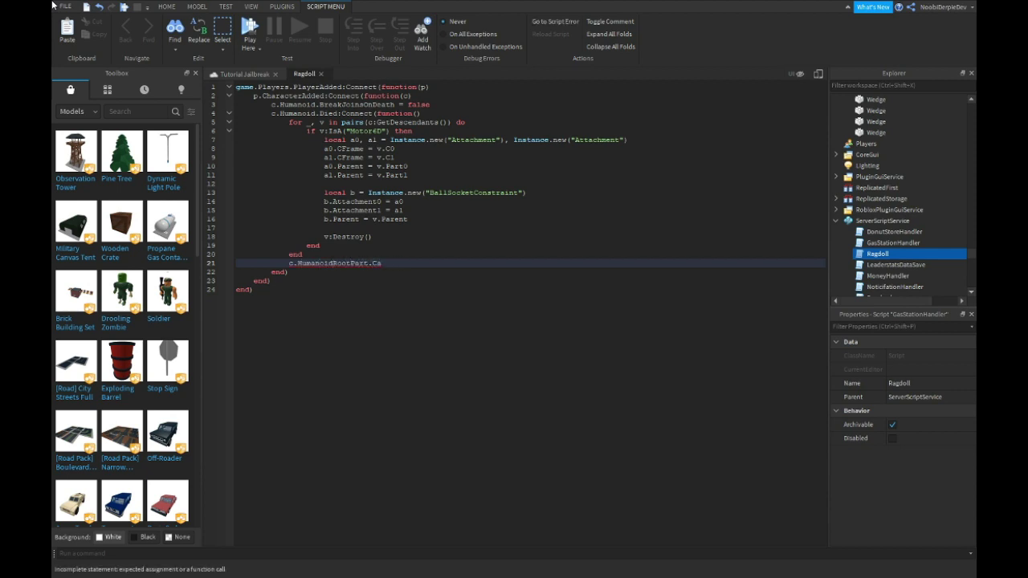
pyautogui.write('Colli')
pyautogui.press('BackSpace')
pyautogui.press('BackSpace')
pyautogui.press('BackSpace')
pyautogui.write('llide = f')
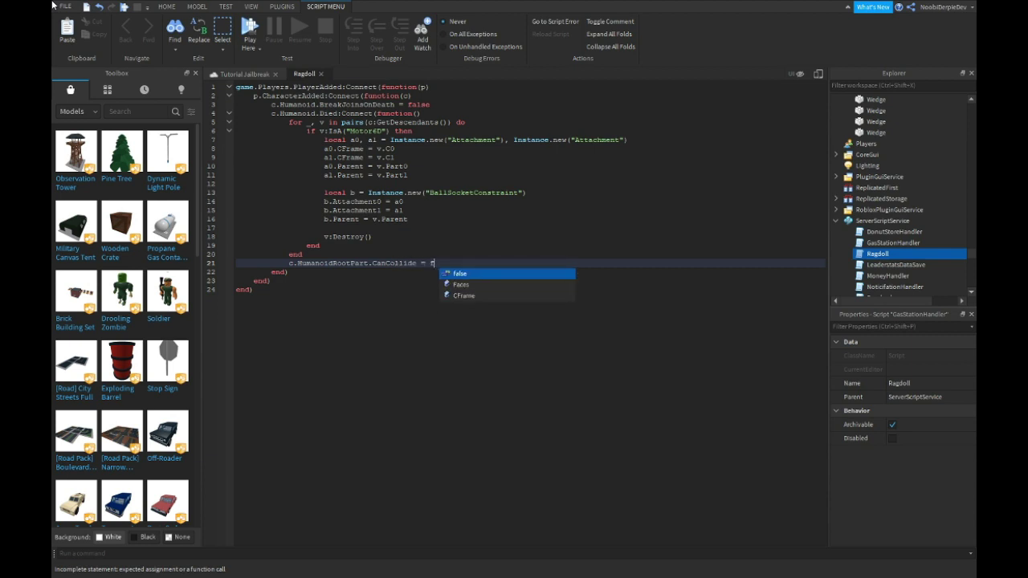
pyautogui.write('alse')
pyautogui.click(241, 73)
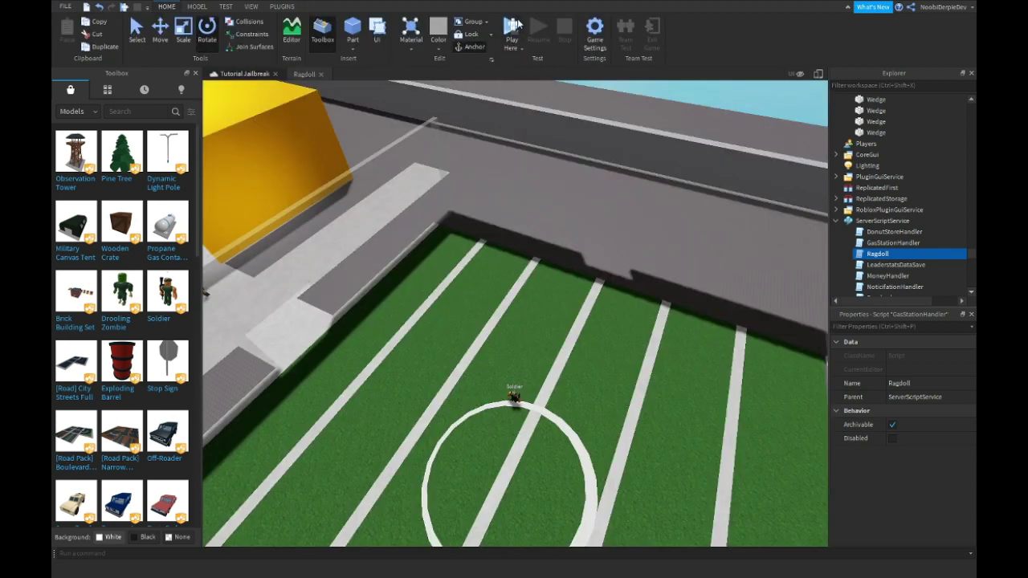
# - Playtest, reset the character to watch the ragdoll, and review the Developer Console log
pyautogui.press('F5')
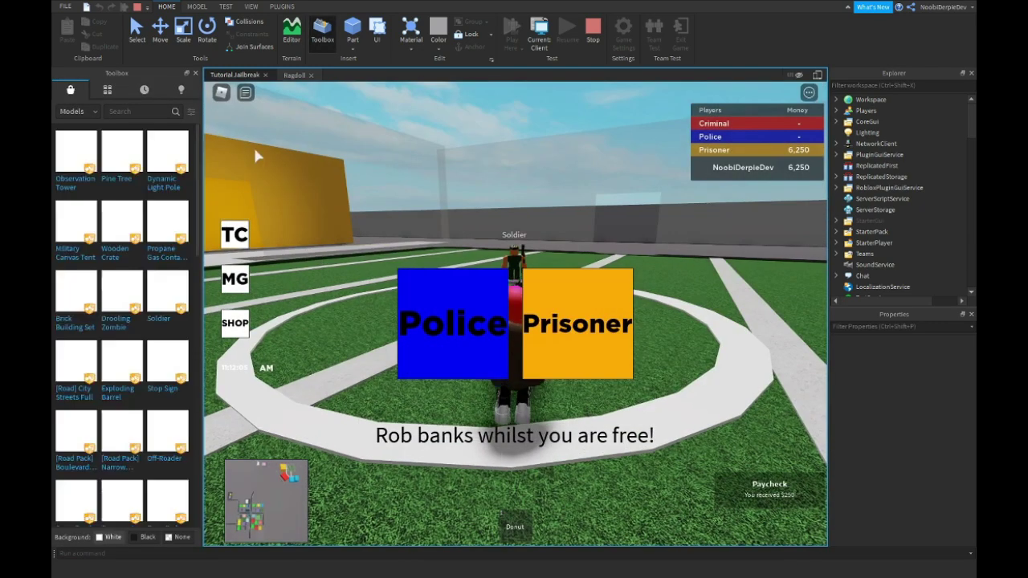
pyautogui.click(221, 91)
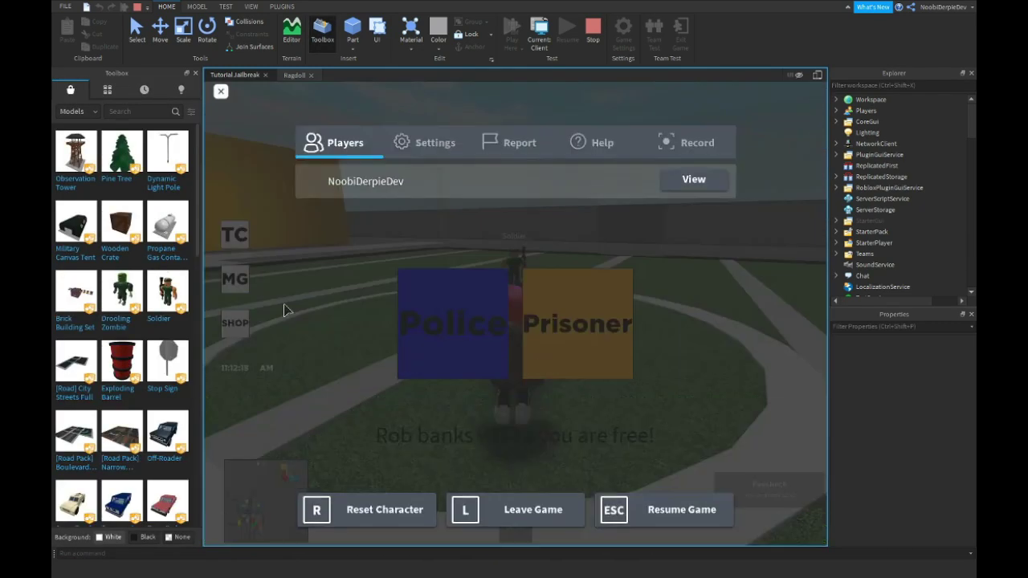
pyautogui.click(329, 504)
pyautogui.click(426, 284)
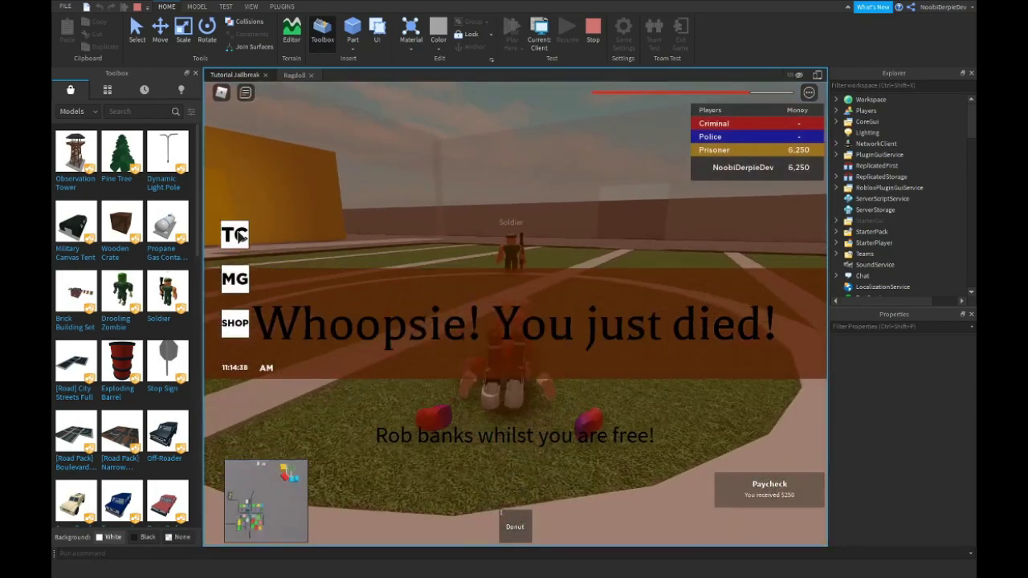
pyautogui.press('F9')
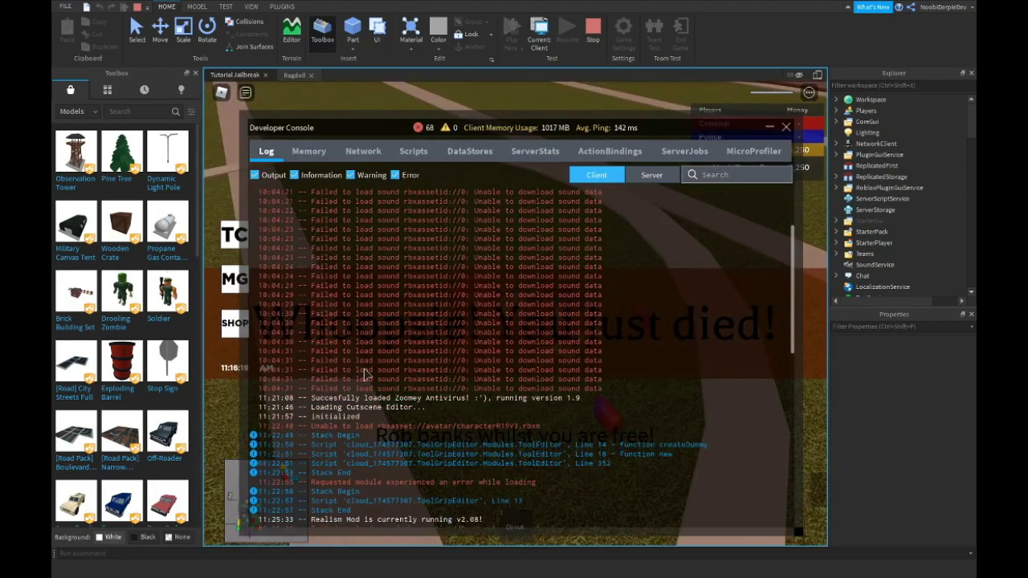
pyautogui.scroll(2, 507, 304)
pyautogui.scroll(3, 507, 304)
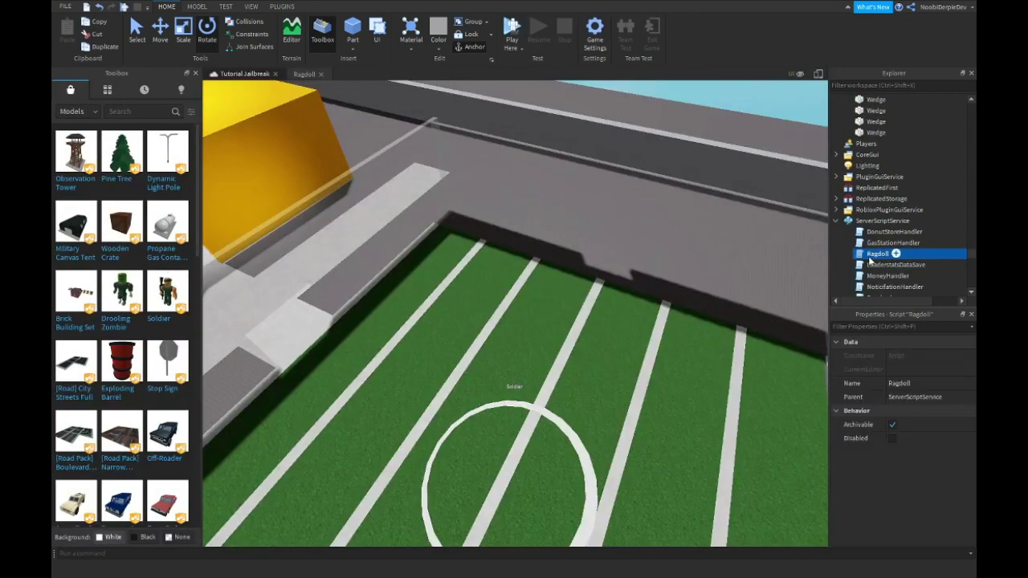
# - Open the Ragdoll script and undo an accidental duplicate paste, keeping the code unchanged
pyautogui.doubleClick(880, 255)
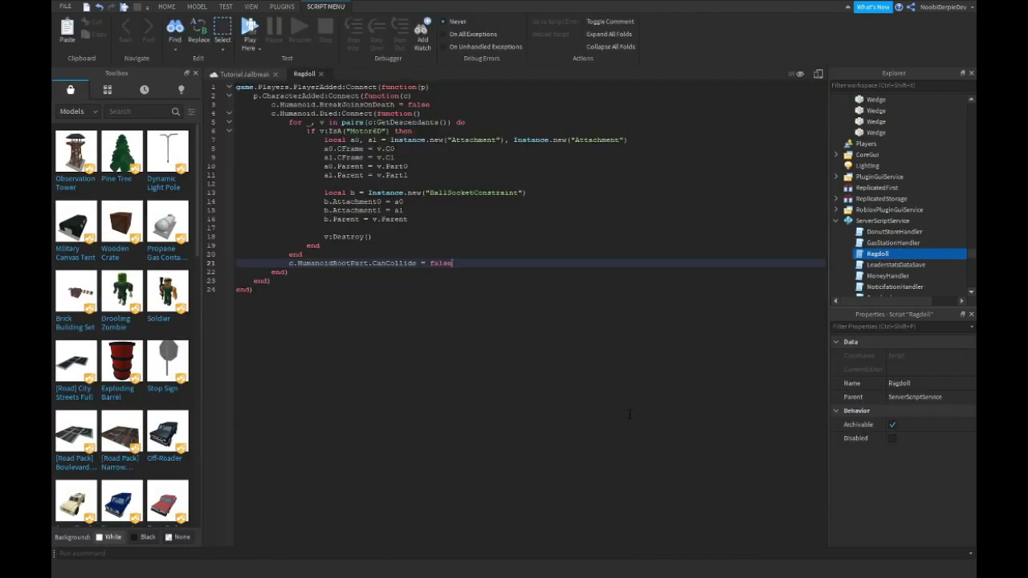
pyautogui.hotkey('ctrl', 'a')
pyautogui.hotkey('ctrl', 'c')
pyautogui.click(630, 414)
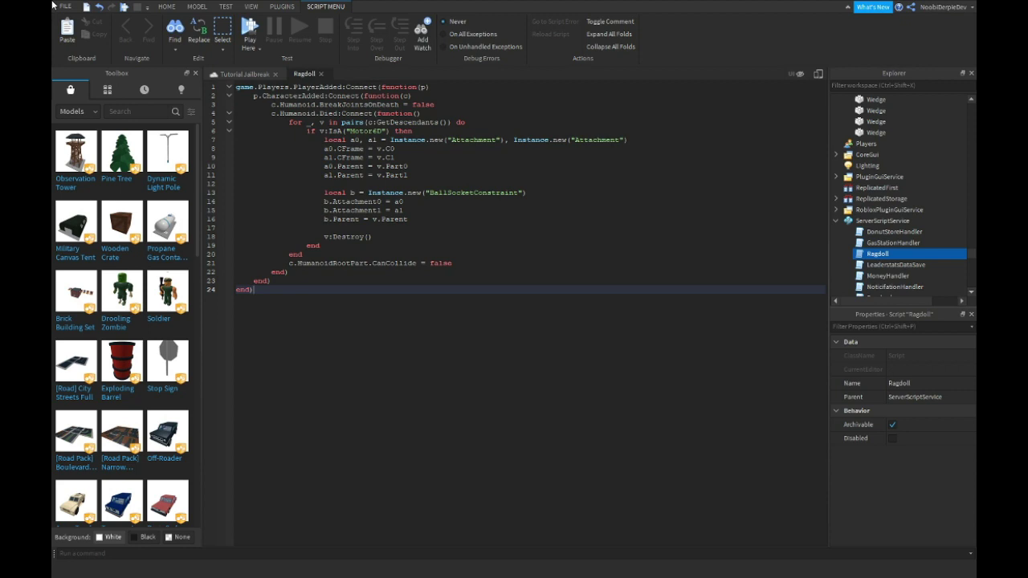
pyautogui.hotkey('ctrl', 'v')
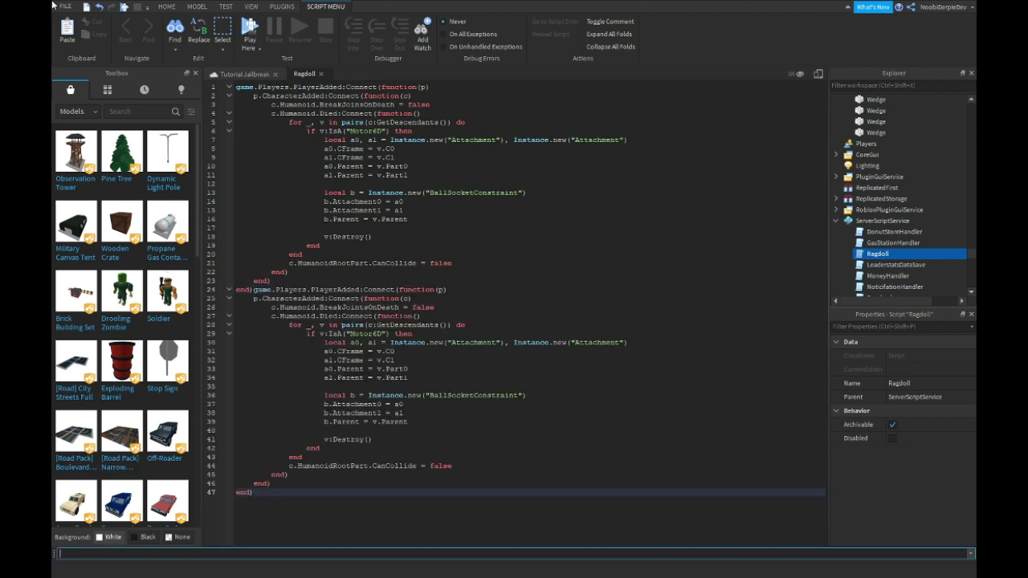
pyautogui.moveTo(431, 496); pyautogui.dragTo(226, 10)
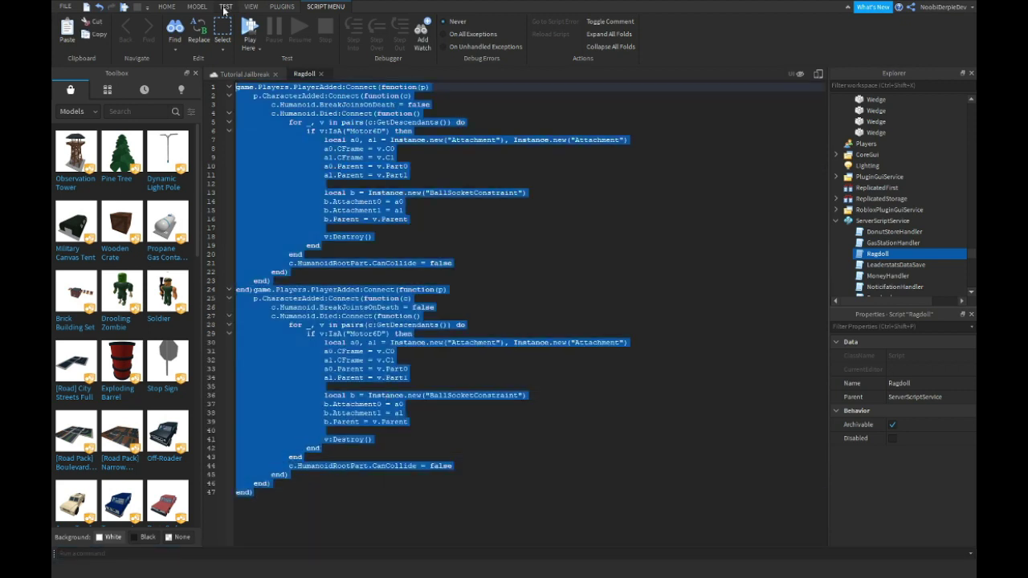
pyautogui.hotkey('ctrl', 'v')
# - Correct a letter in BreakJointsOnDeath on line 3 and return to the Tutorial Jailbreak place
pyautogui.click(434, 105)
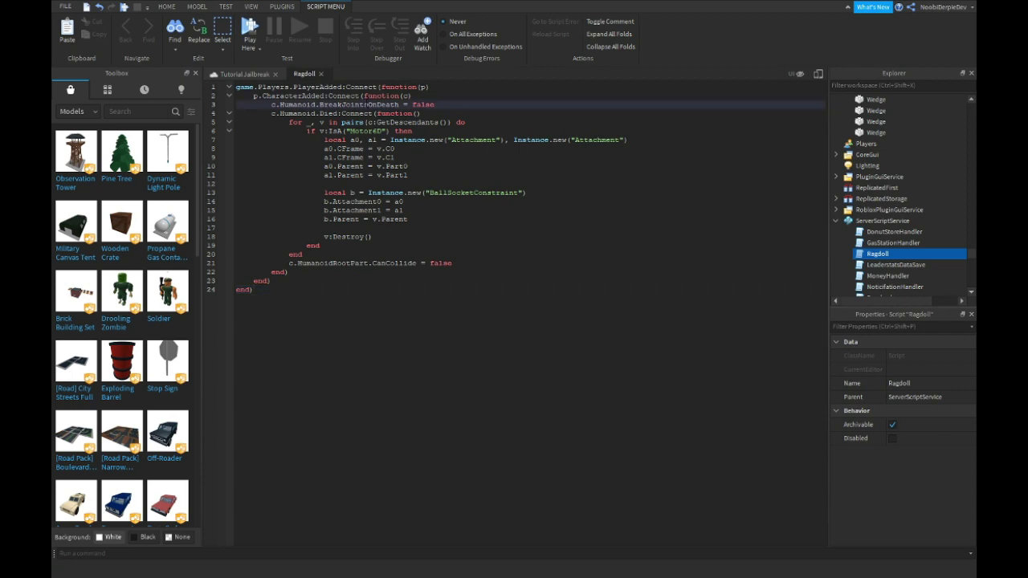
pyautogui.press('BackSpace')
pyautogui.write('t')
pyautogui.click(243, 75)
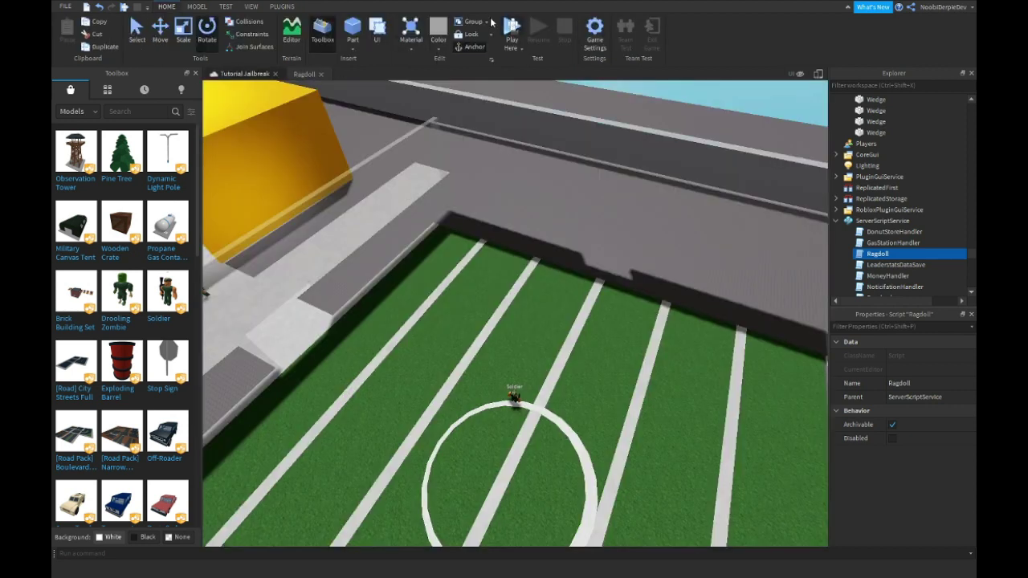
# - Run a second playtest, walk toward the Soldier, reset the character, then stop testing
pyautogui.press('F5')
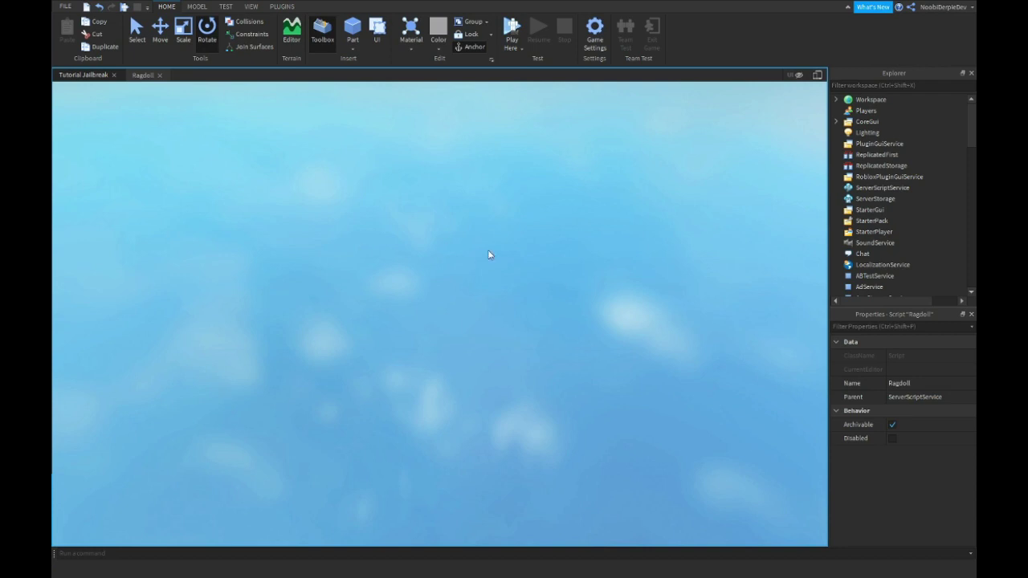
pyautogui.press('F5')
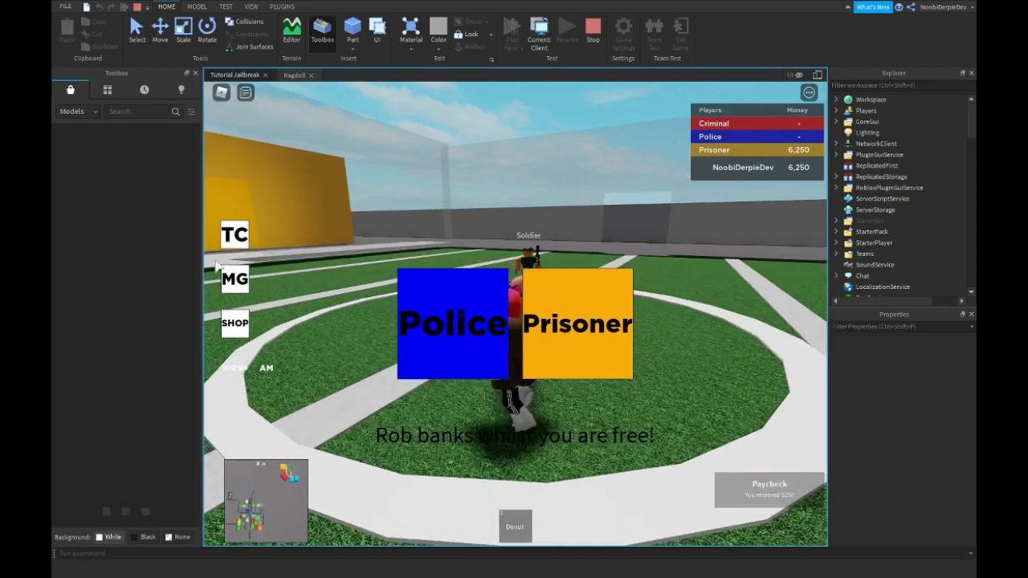
pyautogui.press('w')
pyautogui.press('Escape')
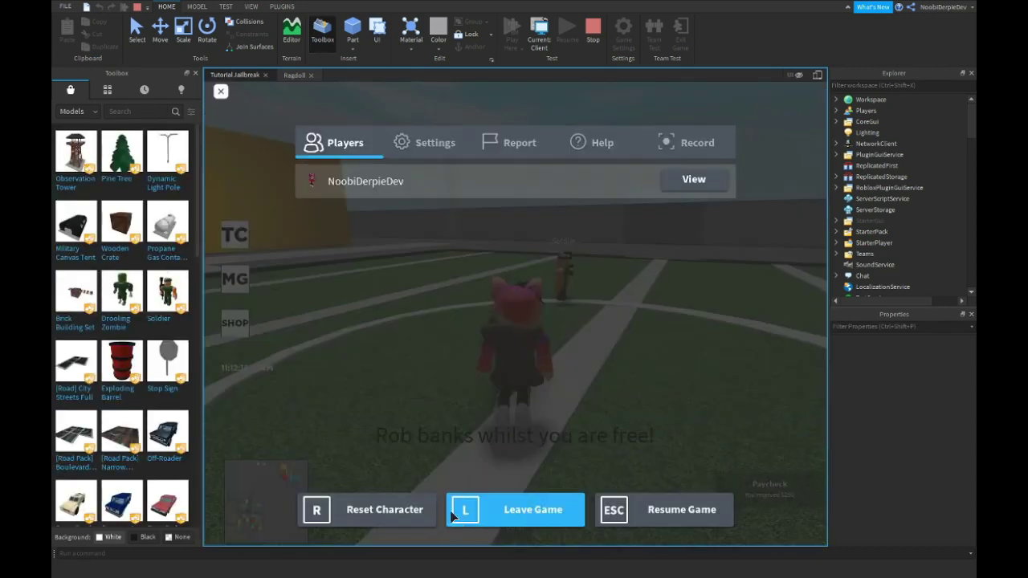
pyautogui.click(369, 511)
pyautogui.click(441, 296)
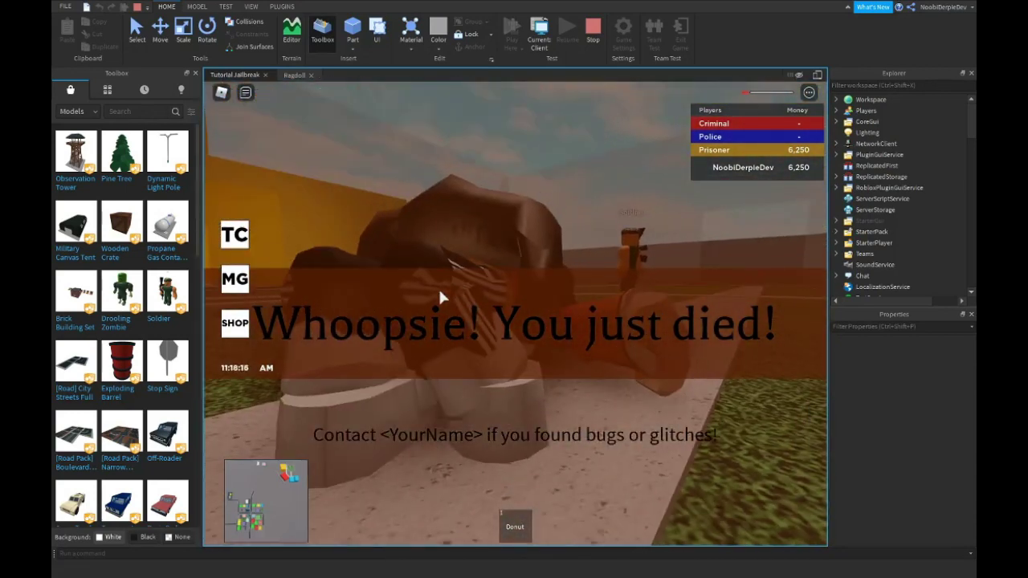
pyautogui.press('F9')
pyautogui.press('F9')
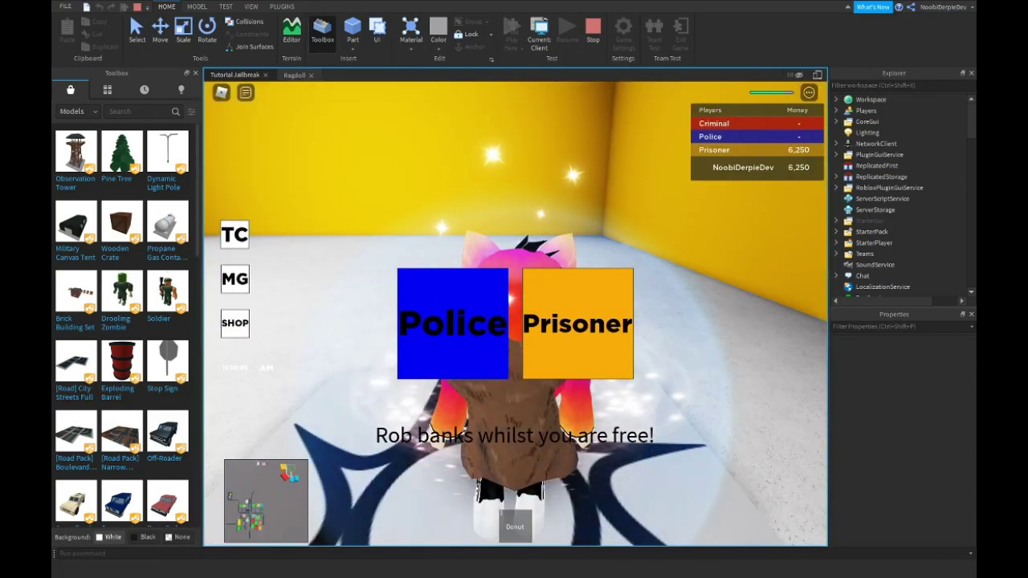
pyautogui.press('a')
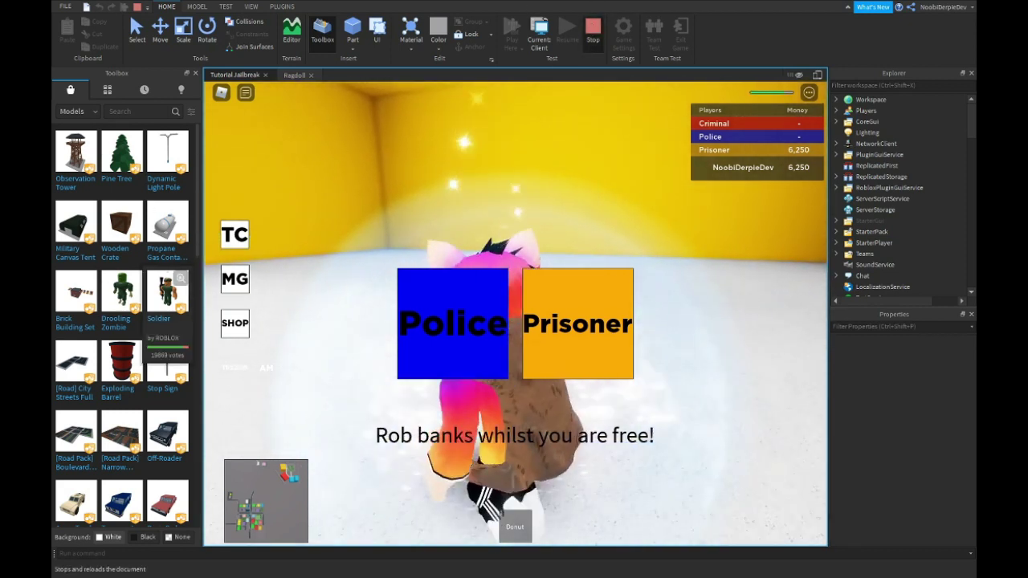
pyautogui.click(593, 32)
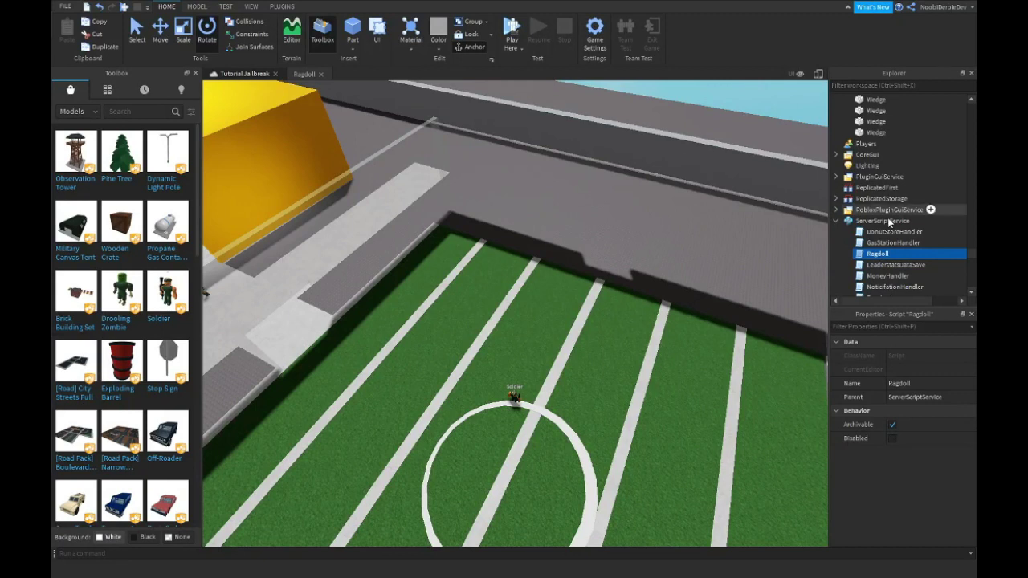
# - In LeaderstatsDataSave, add local level = Instance.new("IntValue", ls) below the money setup
pyautogui.scroll(-1, 879, 249)
pyautogui.doubleClick(874, 233)
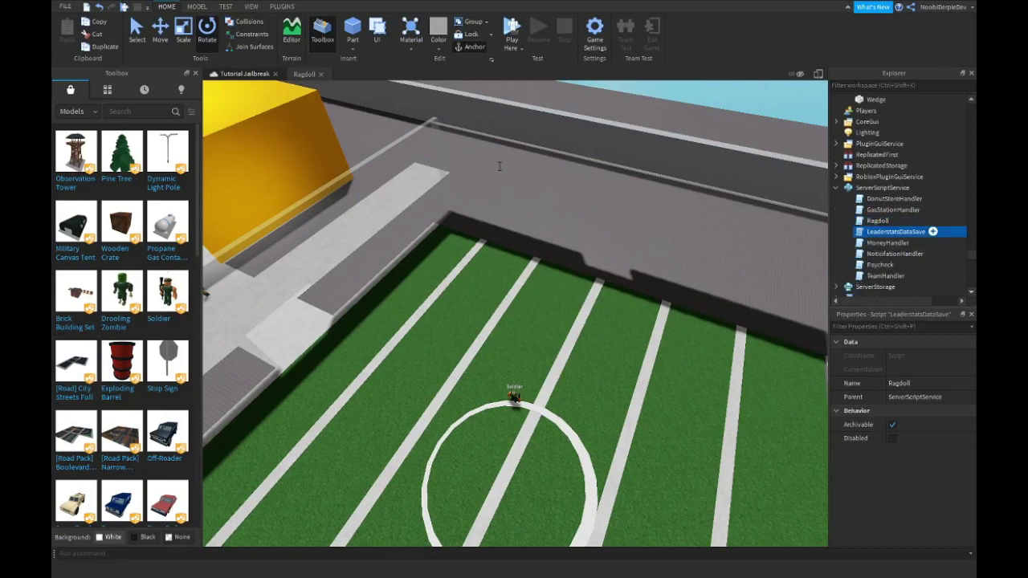
pyautogui.click(348, 176)
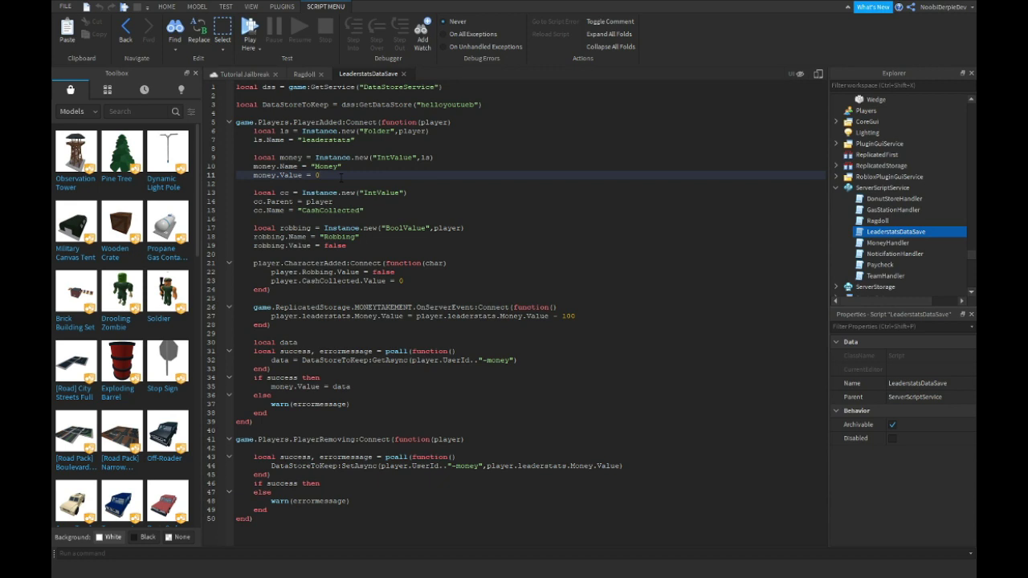
pyautogui.press('Return')
pyautogui.press('Return')
pyautogui.write('local ')
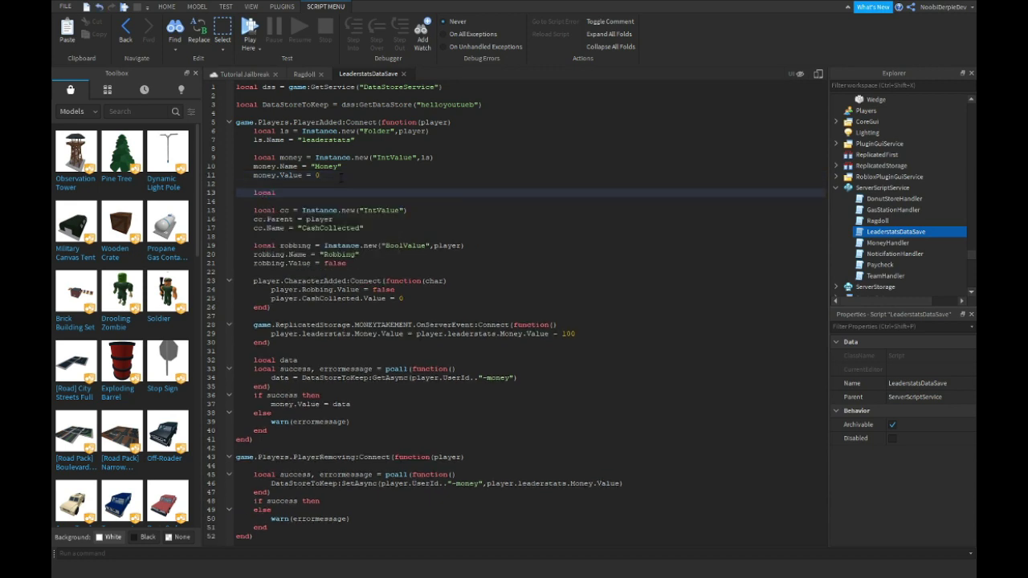
pyautogui.write('levle')
pyautogui.press('BackSpace')
pyautogui.press('BackSpace')
pyautogui.write('l = Instance.new(')
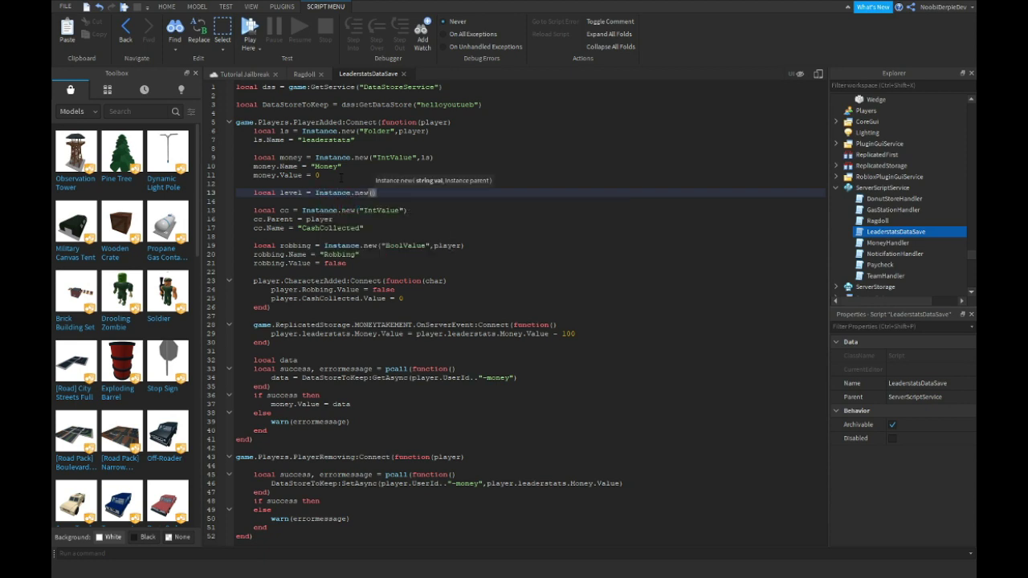
pyautogui.write('"Int')
pyautogui.press('Tab')
pyautogui.write(',ls')
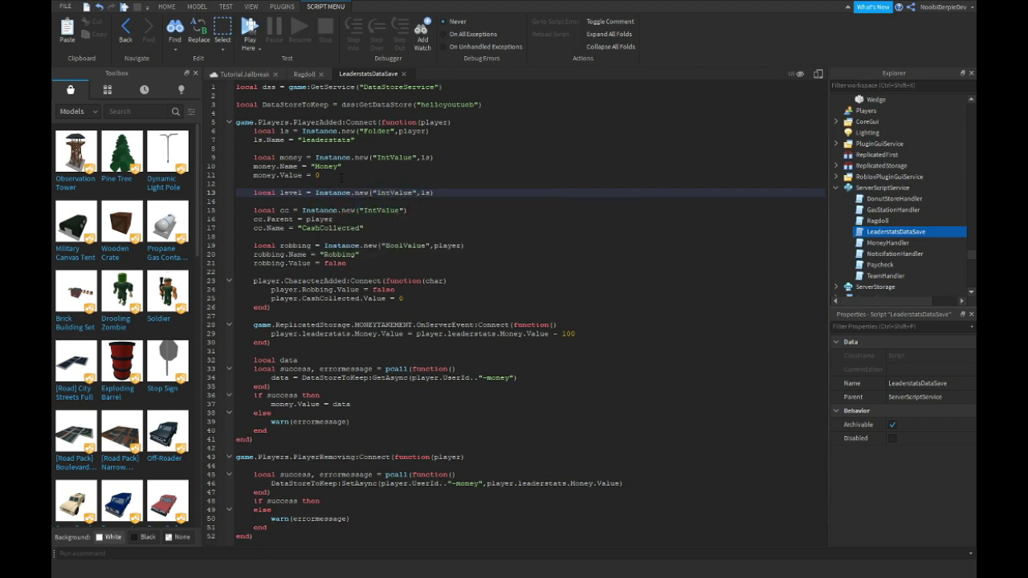
# - Set level.Name = "Level" and level.Value = 0
pyautogui.press('End')
pyautogui.press('Return')
pyautogui.write('level.')
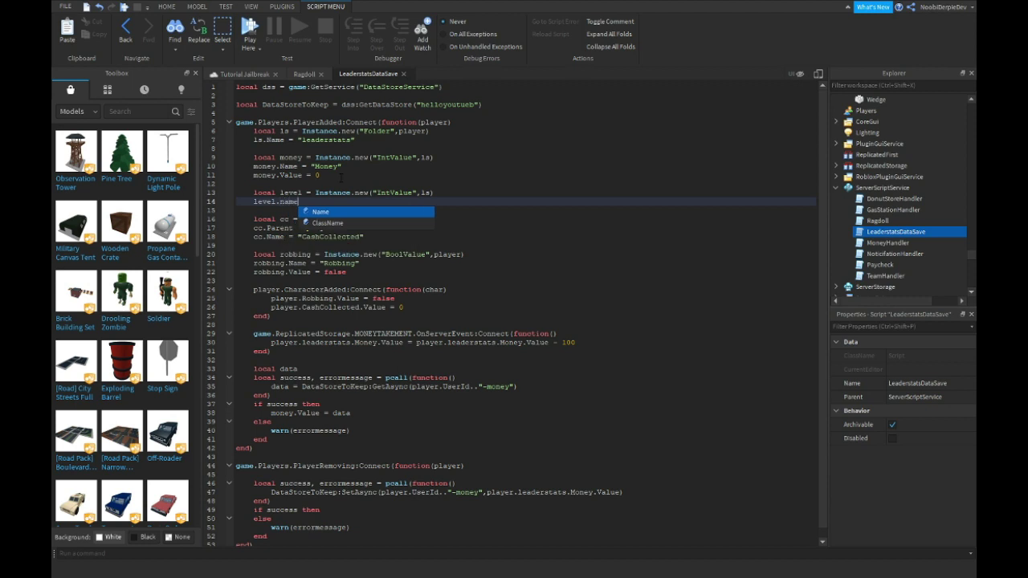
pyautogui.write('n')
pyautogui.press('BackSpace')
pyautogui.write('Name = ')
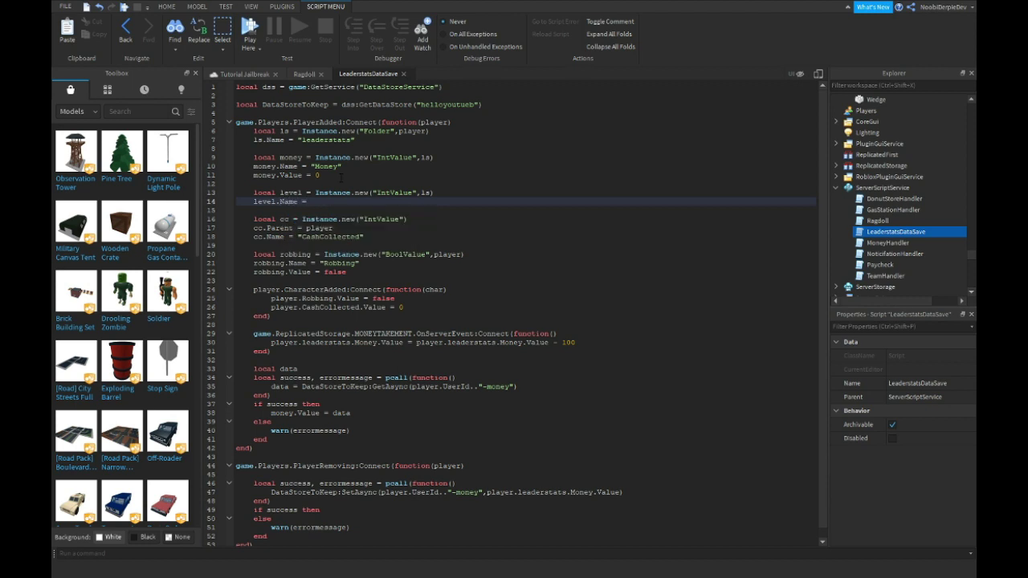
pyautogui.write('"Level"')
pyautogui.press('Return')
pyautogui.write('level.')
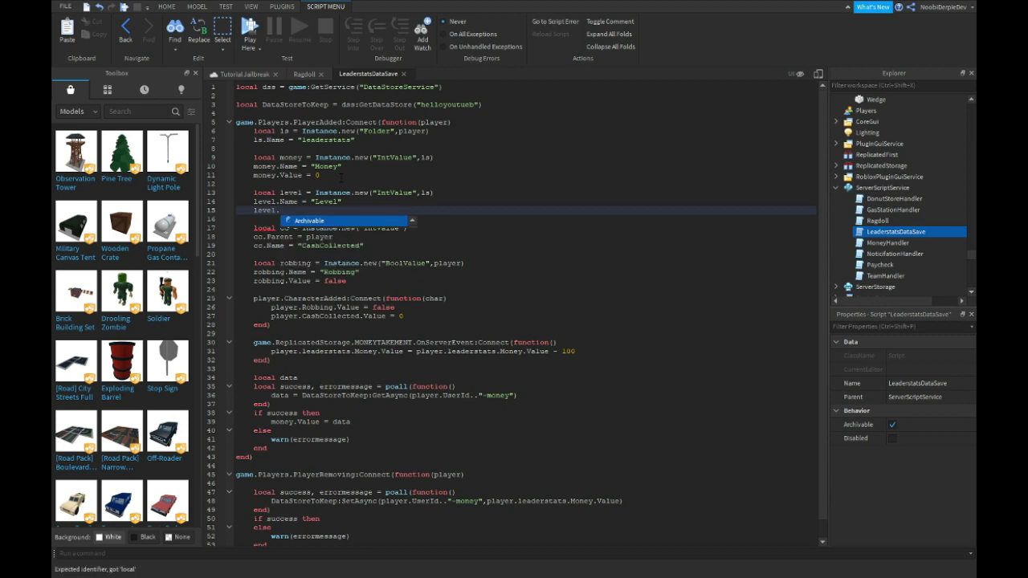
pyautogui.write('Value = 0')
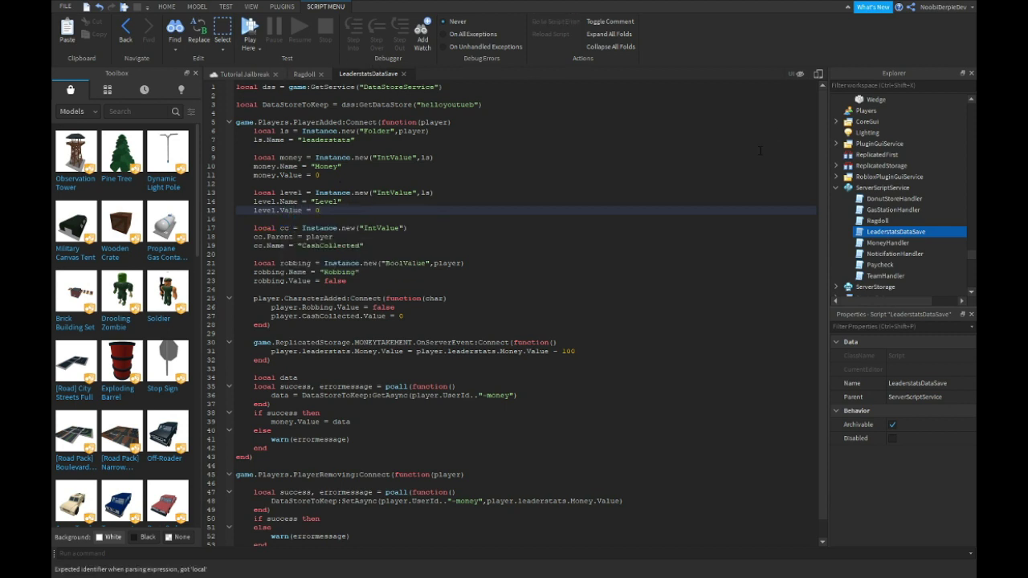
pyautogui.moveTo(877, 220)
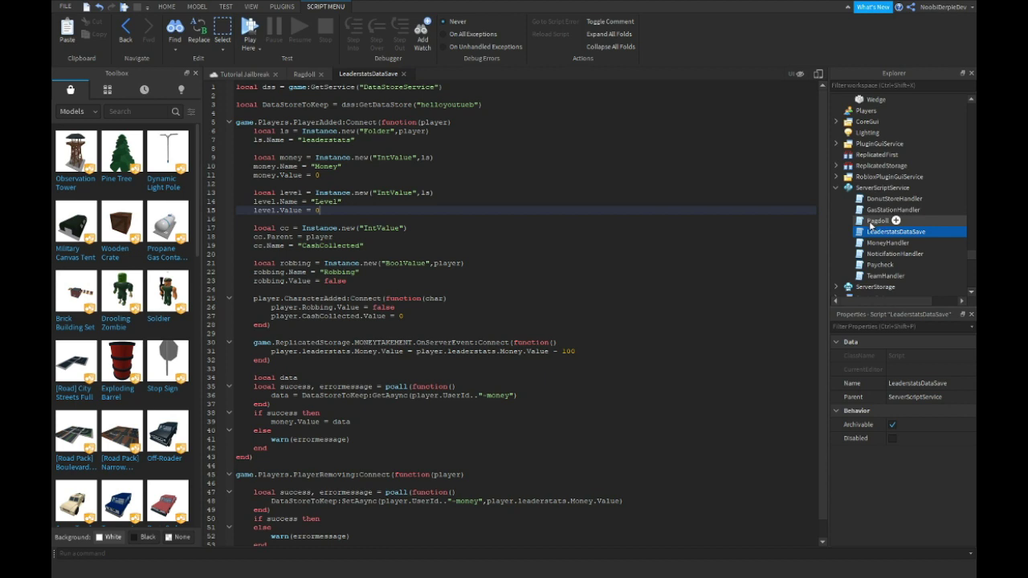
pyautogui.scroll(5, 851, 176)
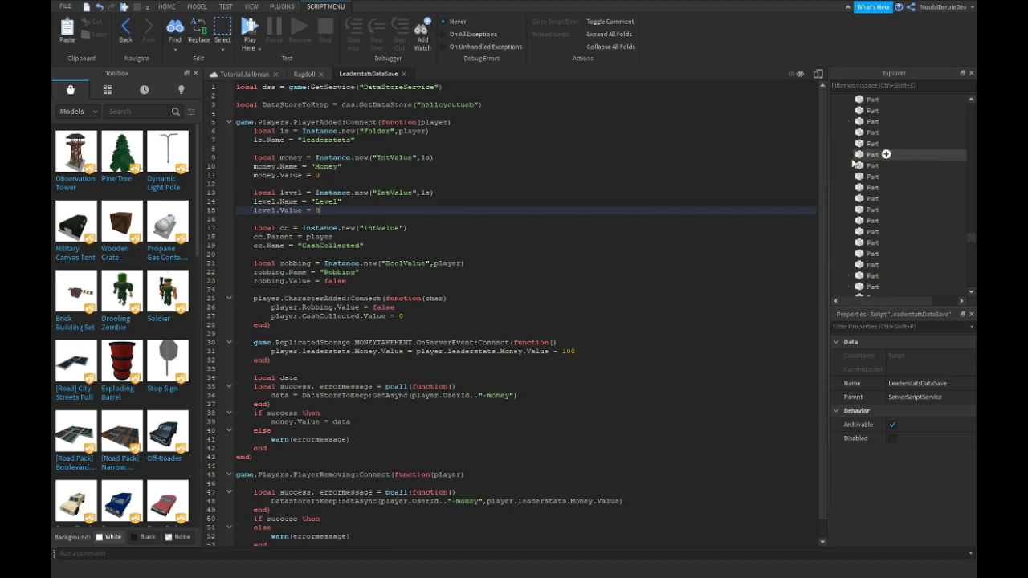
# - In DoorDetector's script, add player.leaderstats.Level.Value = player.leaderstats.Money.Value after the robbery reset
pyautogui.scroll(3, 840, 149)
pyautogui.scroll(3, 857, 154)
pyautogui.scroll(2, 859, 161)
pyautogui.scroll(2, 867, 176)
pyautogui.scroll(2, 879, 215)
pyautogui.scroll(-2, 879, 214)
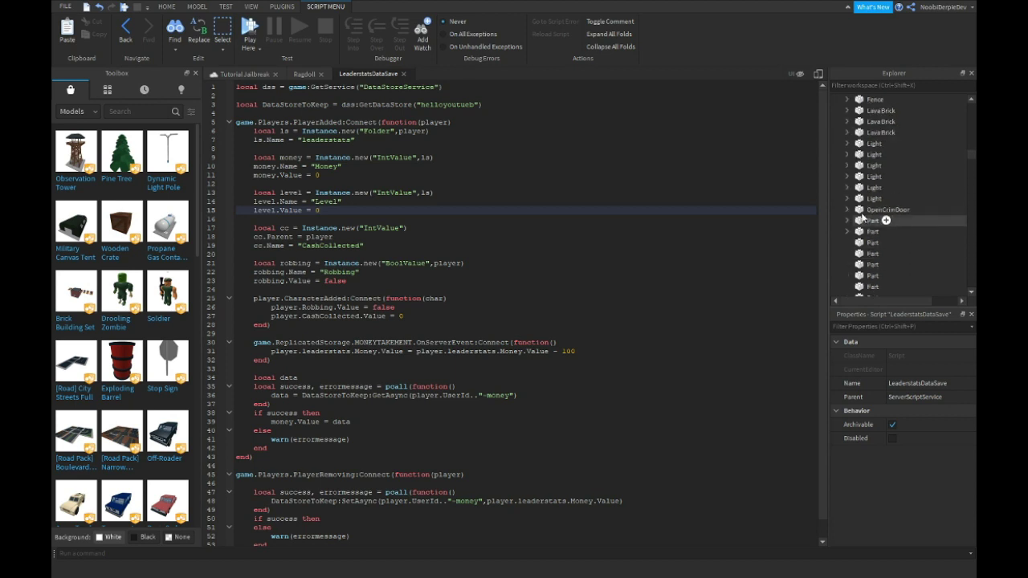
pyautogui.scroll(2, 852, 205)
pyautogui.click(846, 187)
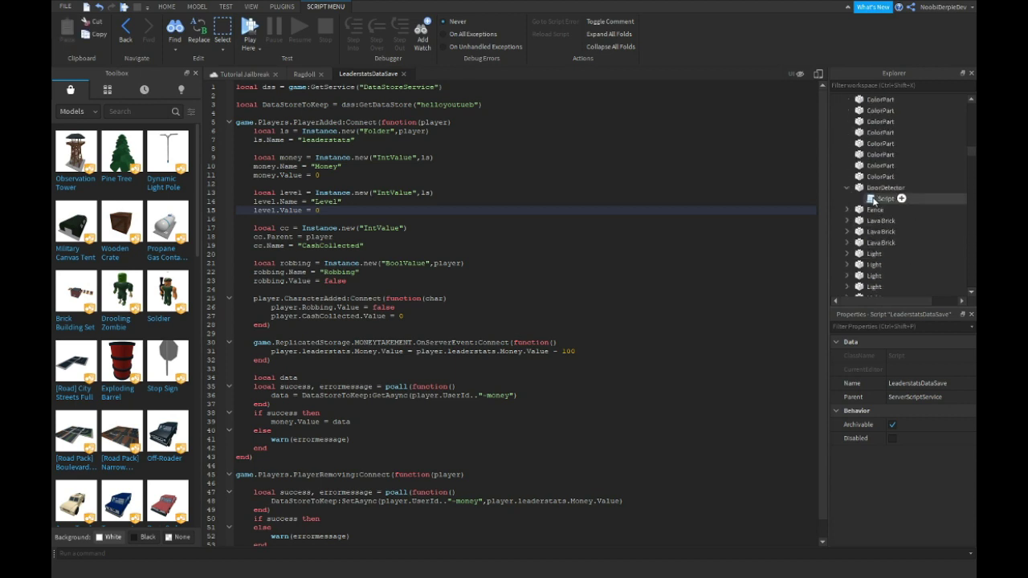
pyautogui.doubleClick(884, 198)
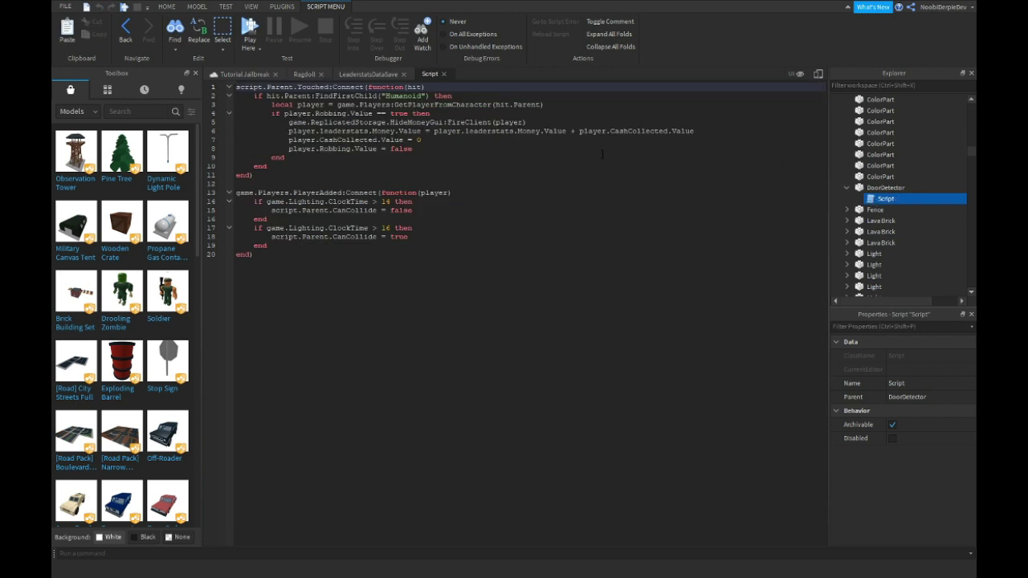
pyautogui.click(453, 150)
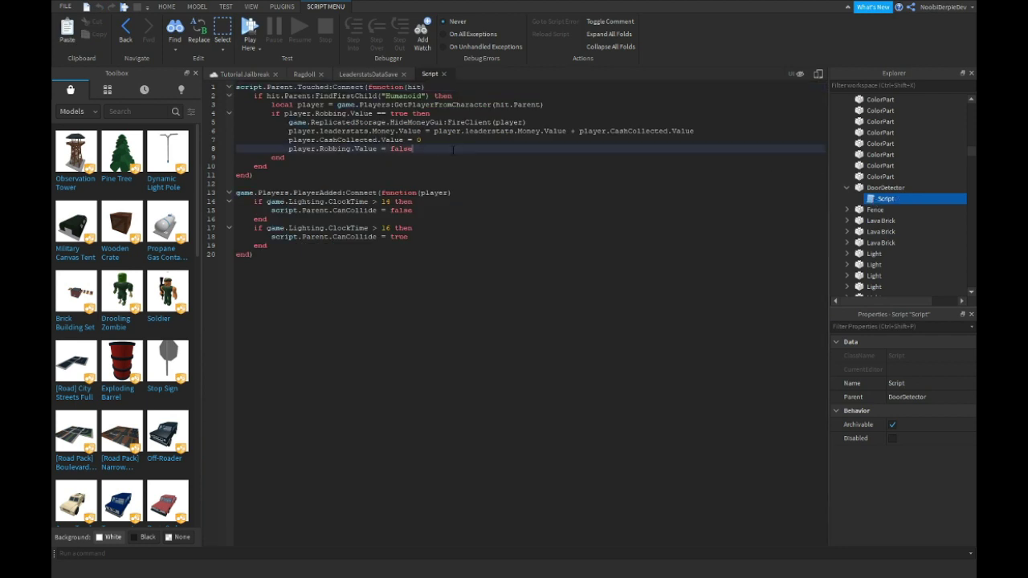
pyautogui.press('Return')
pyautogui.write('player.')
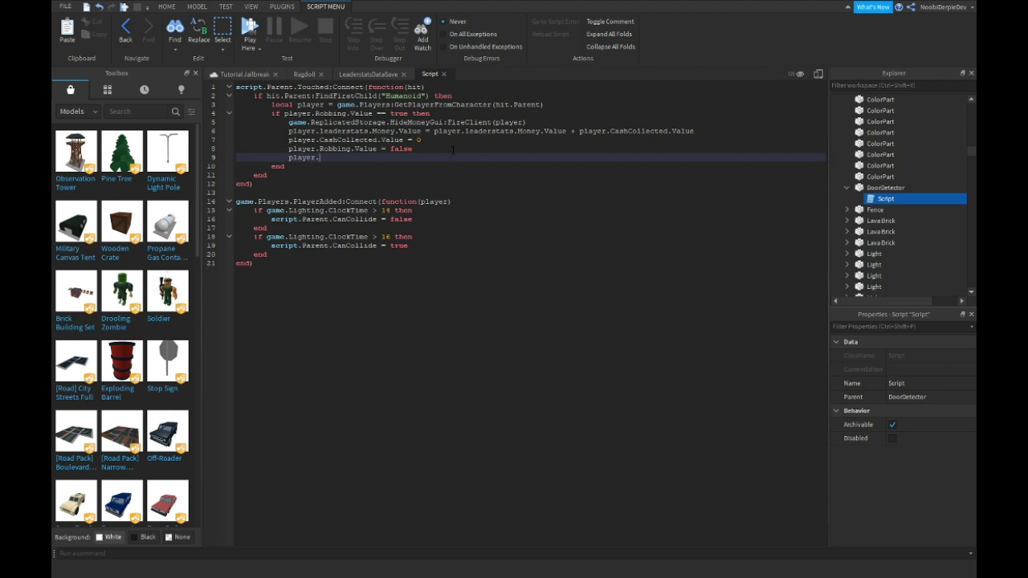
pyautogui.write('leaderstats')
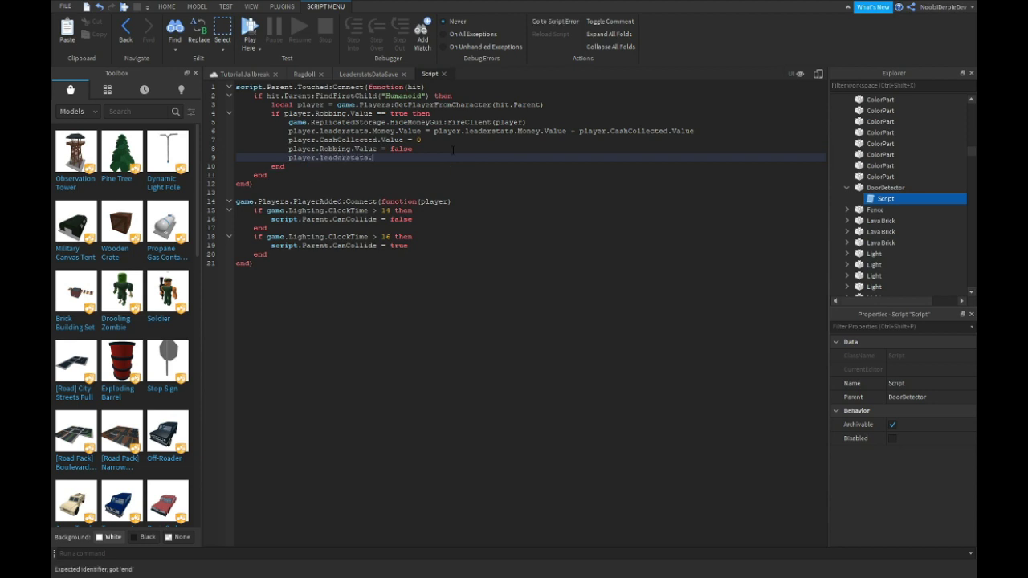
pyautogui.write('.Level.Value =')
pyautogui.write(' player.')
pyautogui.write('leaderstats.Money.Val')
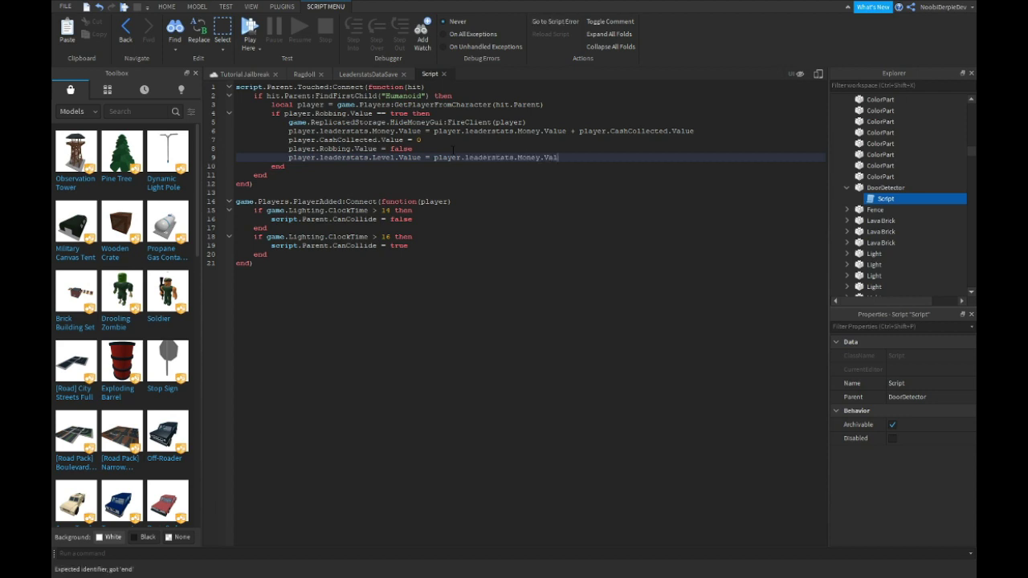
pyautogui.write('ue')
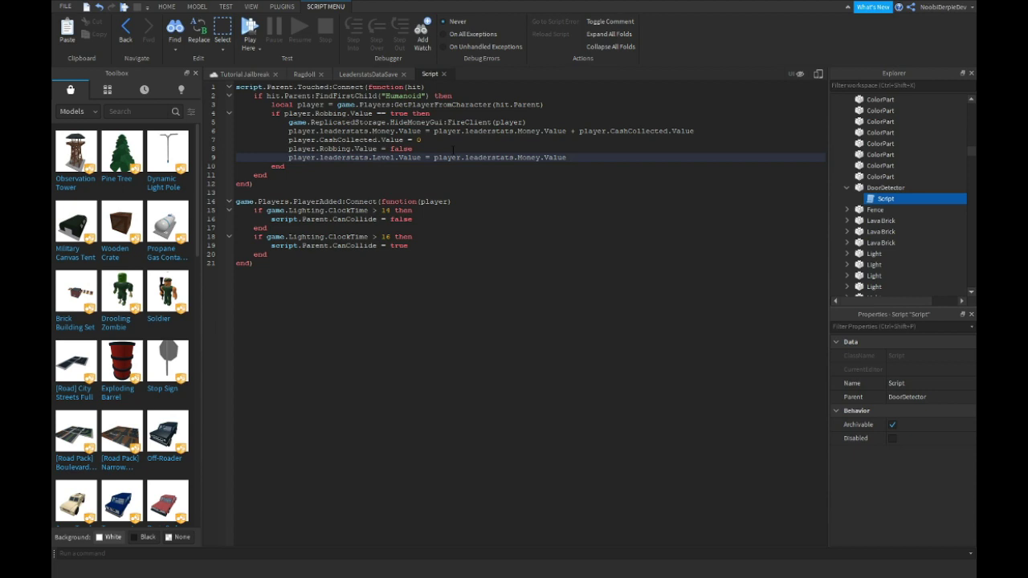
# - In LeaderstatsDataSave, paste a copy of the three-line Level setup block below it
pyautogui.click(363, 74)
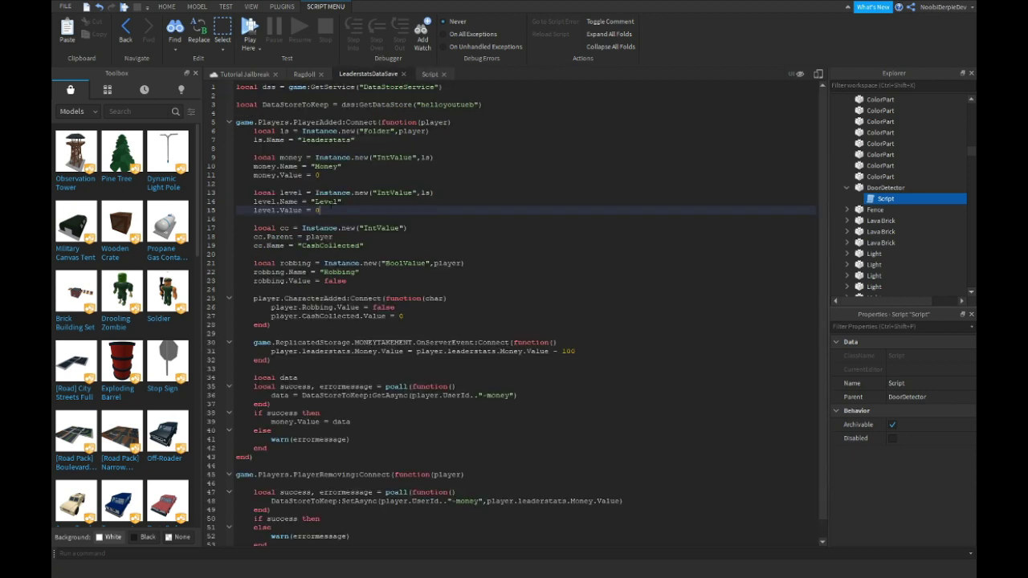
pyautogui.moveTo(320, 210); pyautogui.dragTo(237, 192)
pyautogui.hotkey('ctrl', 'c')
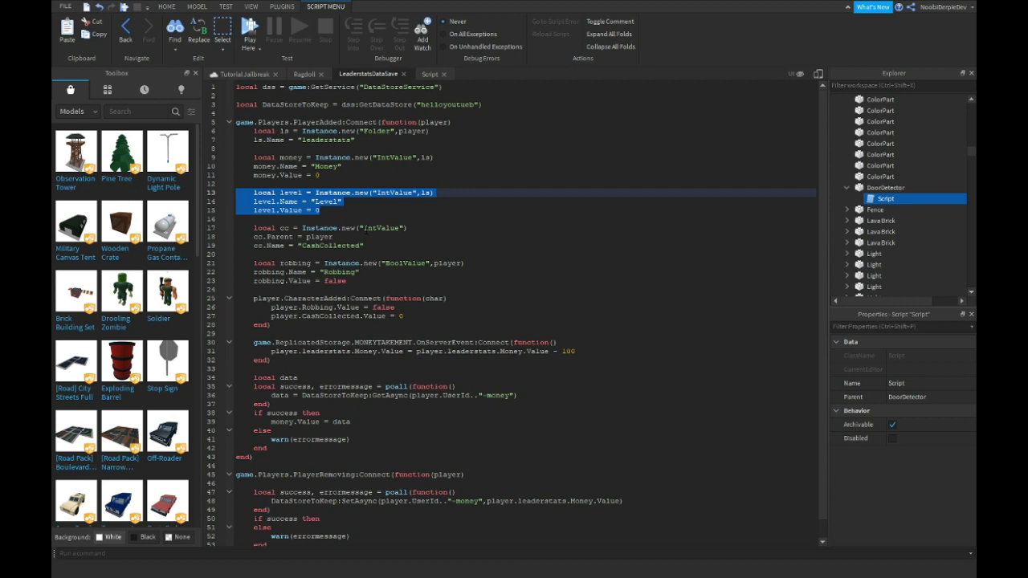
pyautogui.press('Down')
pyautogui.press('Down')
pyautogui.press('Down')
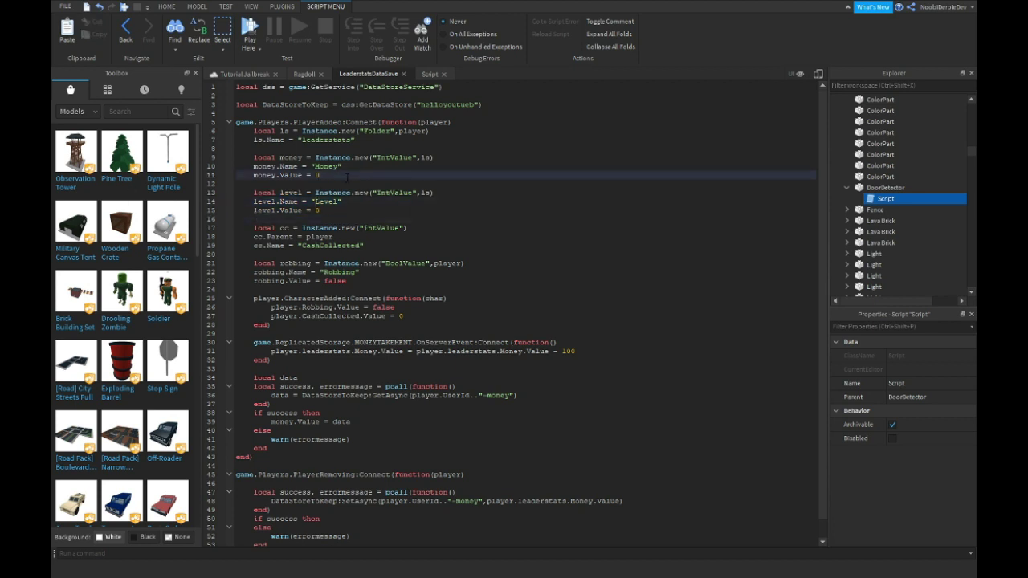
pyautogui.hotkey('ctrl', 'v')
pyautogui.click(270, 193)
pyautogui.press('BackSpace')
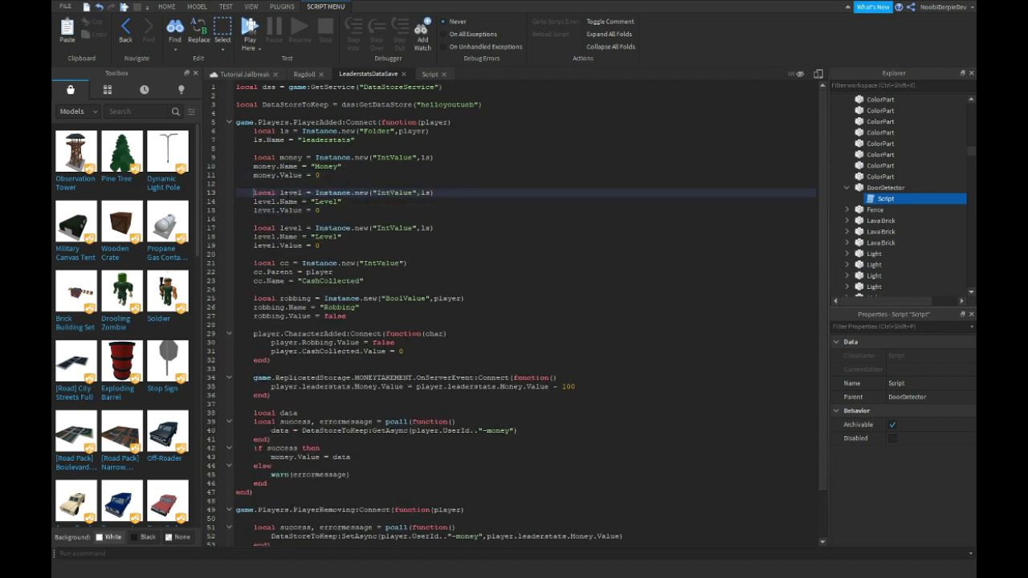
# - Rename the copied variable to exp, name it 'Exp', and parent it to player
pyautogui.doubleClick(289, 193)
pyautogui.write('exs')
pyautogui.press('BackSpace')
pyautogui.write('p')
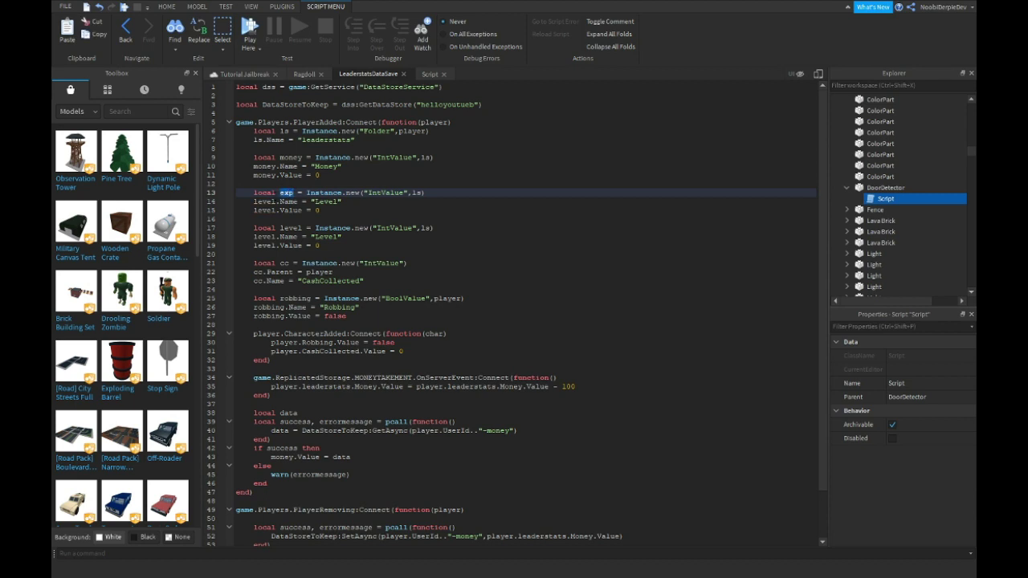
pyautogui.doubleClick(265, 201)
pyautogui.write('exp')
pyautogui.doubleClick(266, 211)
pyautogui.write('expEx')
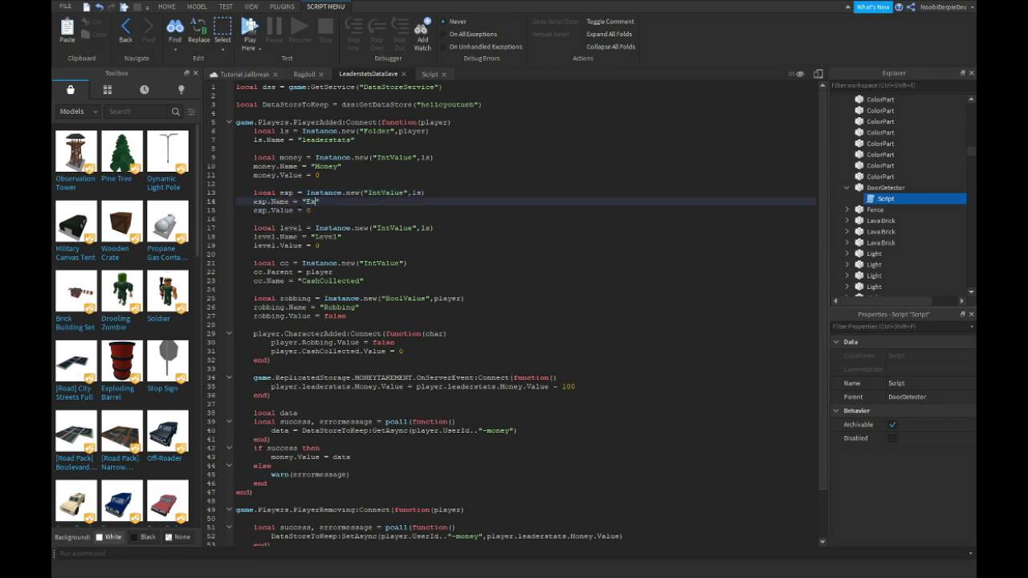
pyautogui.doubleClick(417, 193)
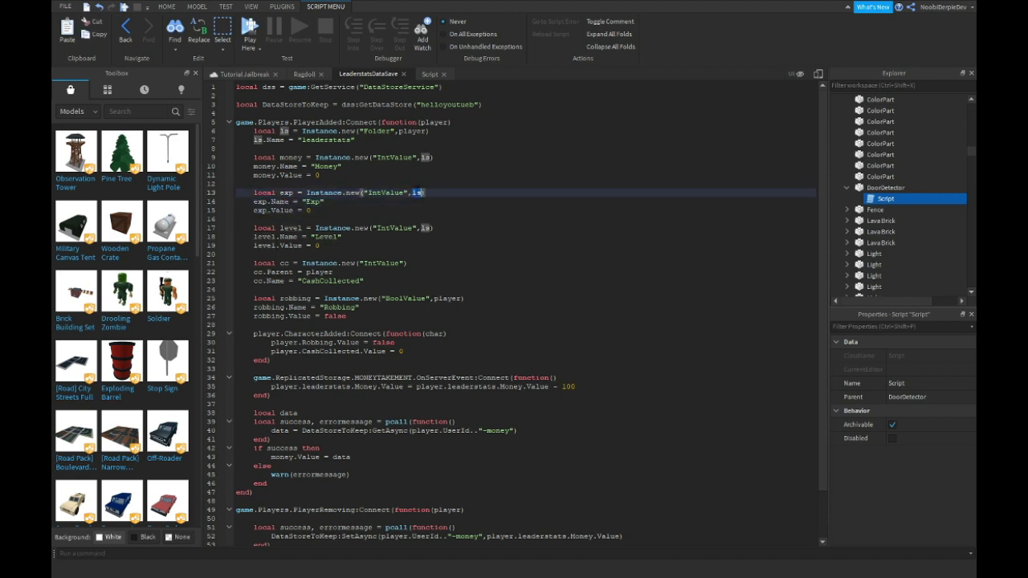
pyautogui.write('player')
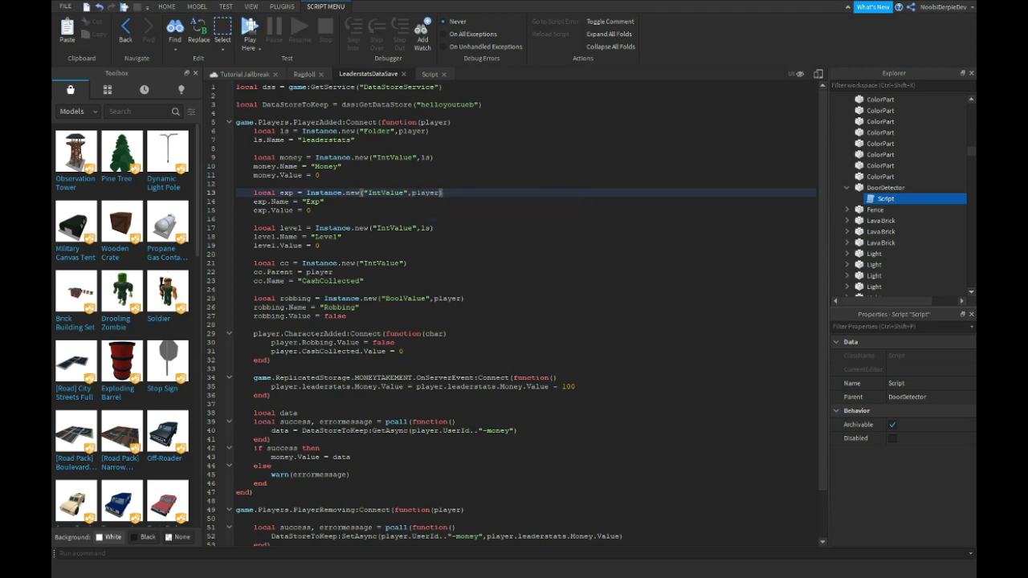
# - Close the Ragdoll tab and replace DoorDetector's line 9 with player.Exp.Value = player.Exp.Value + 50
pyautogui.click(305, 74)
pyautogui.click(428, 74)
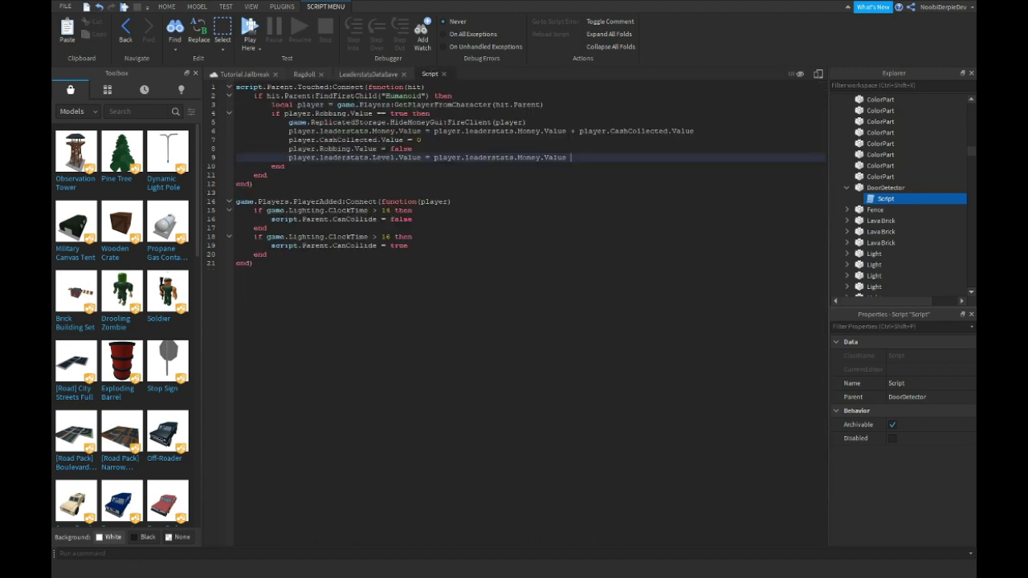
pyautogui.click(320, 73)
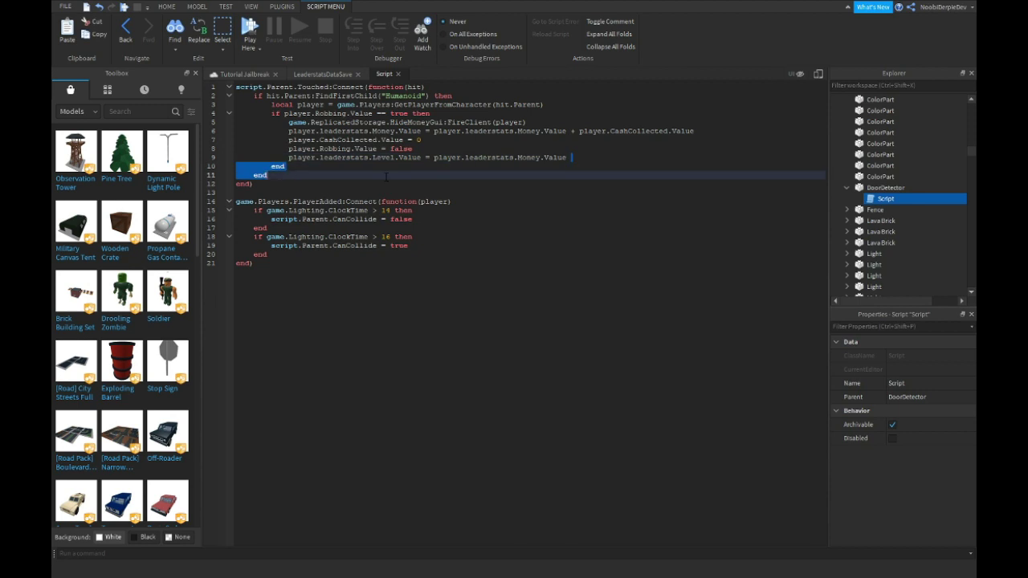
pyautogui.moveTo(568, 157); pyautogui.dragTo(289, 157)
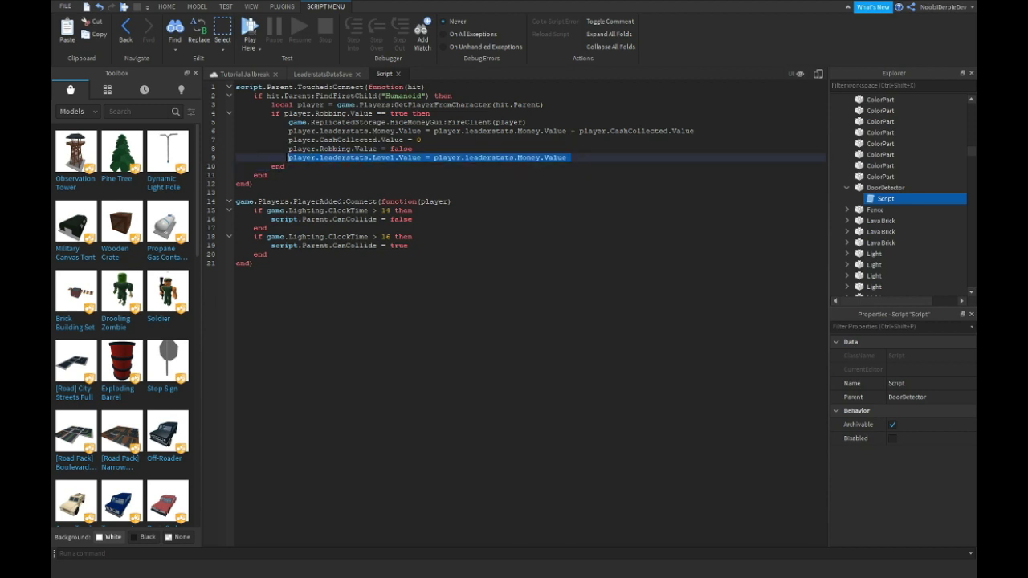
pyautogui.write('player.')
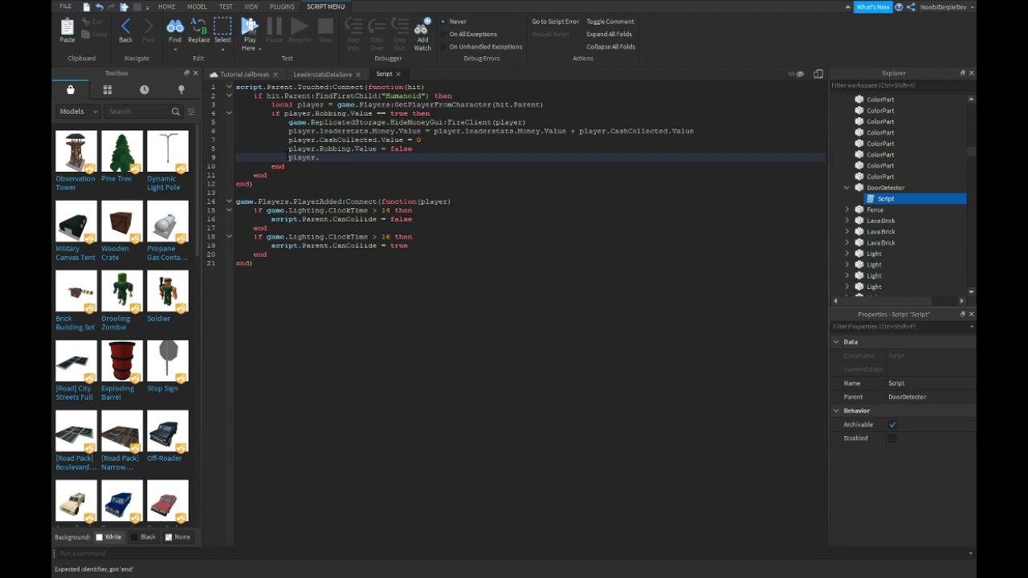
pyautogui.write('EX')
pyautogui.write('alue =')
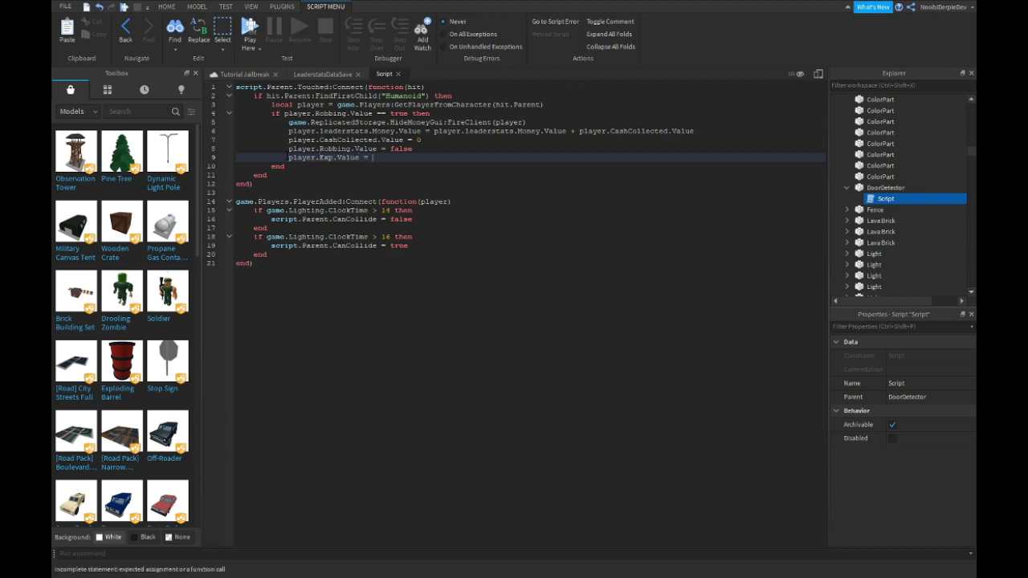
pyautogui.write('player.Exp')
pyautogui.write('.Value + 50')
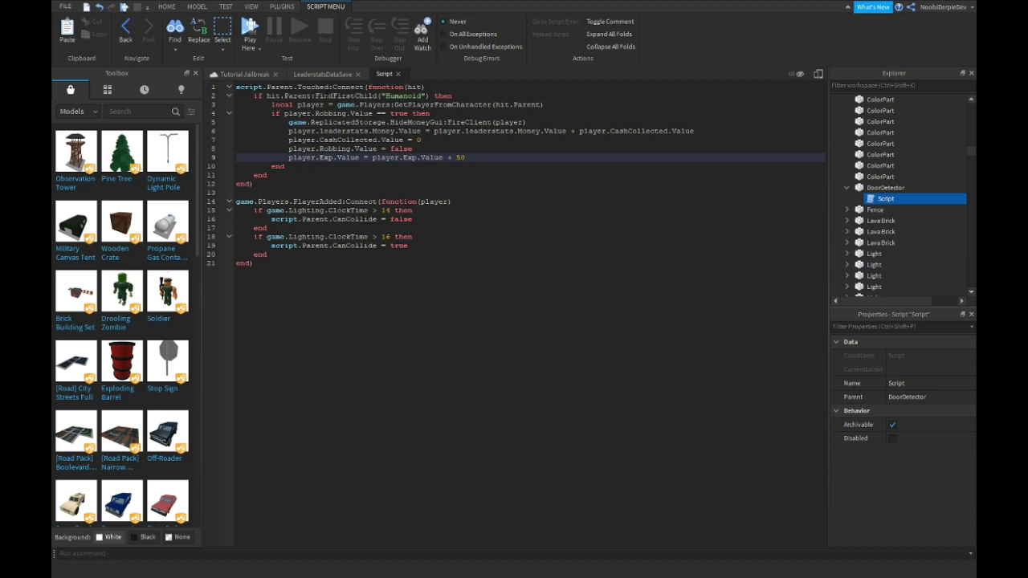
# - Select the DonutStoreHandler script in Explorer
pyautogui.moveTo(970, 144); pyautogui.dragTo(969, 96)
pyautogui.click(833, 102)
pyautogui.click(893, 199)
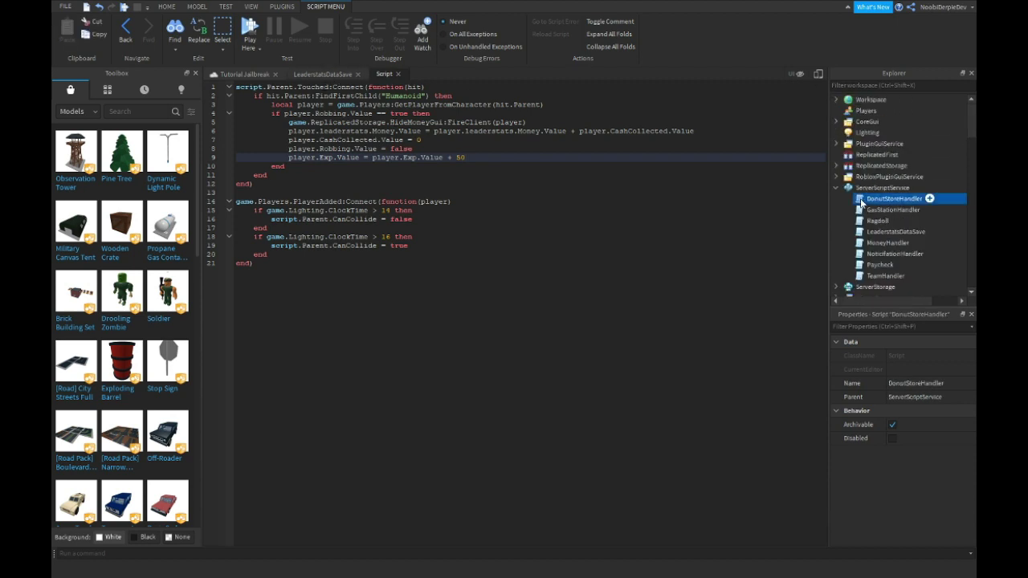
# - Duplicate DonutStoreHandler, rename the copy to Handler, and open it
pyautogui.hotkey('ctrl', 'd')
pyautogui.press('F2')
pyautogui.write('Hand')
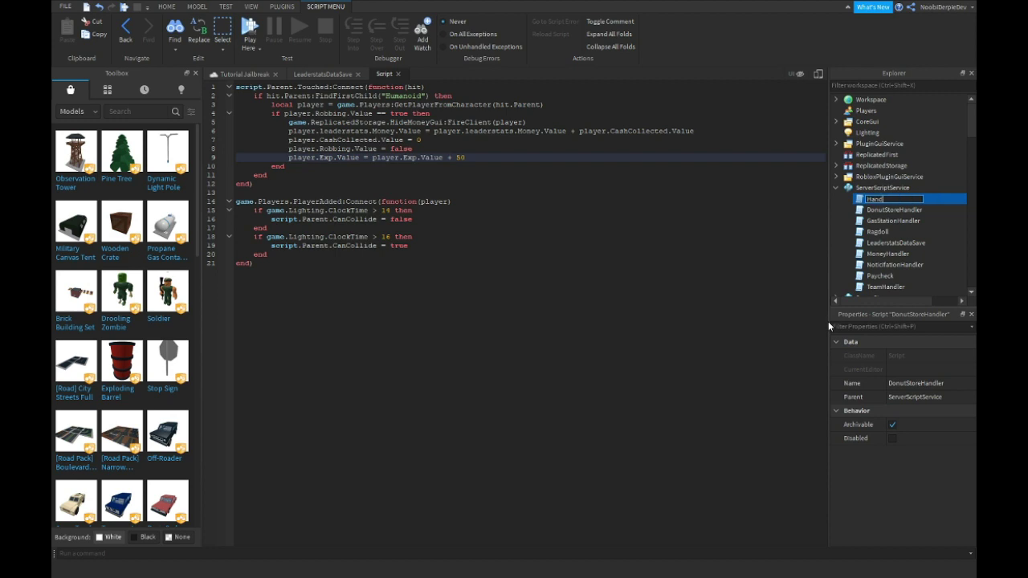
pyautogui.write('ler')
pyautogui.press('Return')
pyautogui.doubleClick(878, 199)
# - Replace its code with PlayerAdded/CharacterAdded listeners and an if-block raising Level at Exp 50
pyautogui.hotkey('ctrl', 'a')
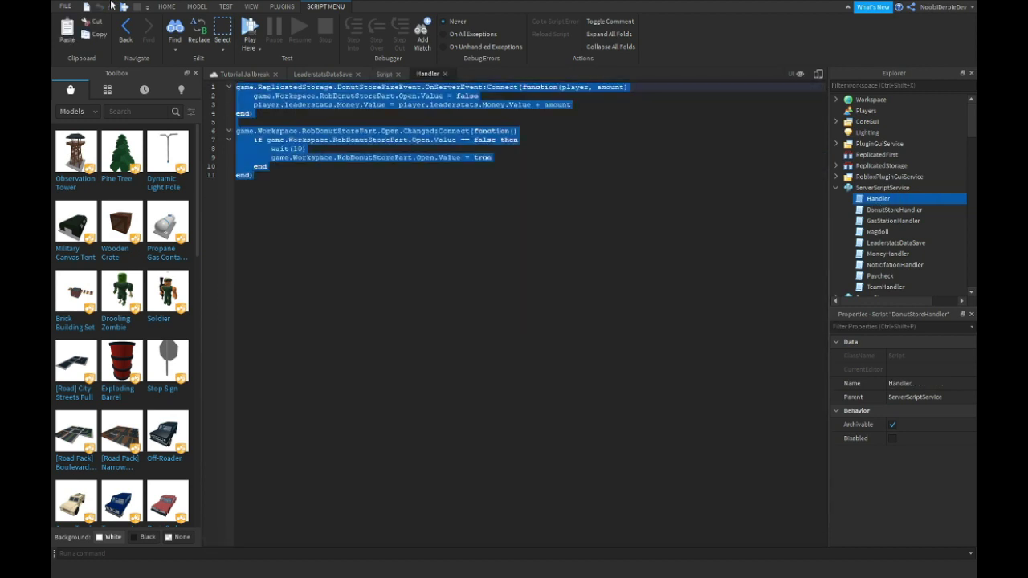
pyautogui.write('game.Players.PlayerAdded')
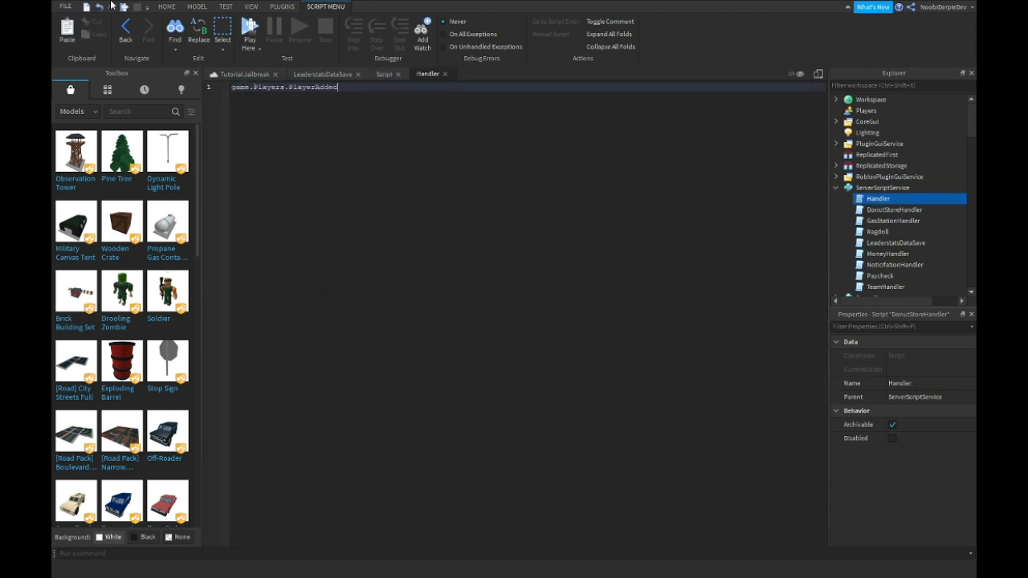
pyautogui.write(':Connect(function(player)')
pyautogui.press('Return')
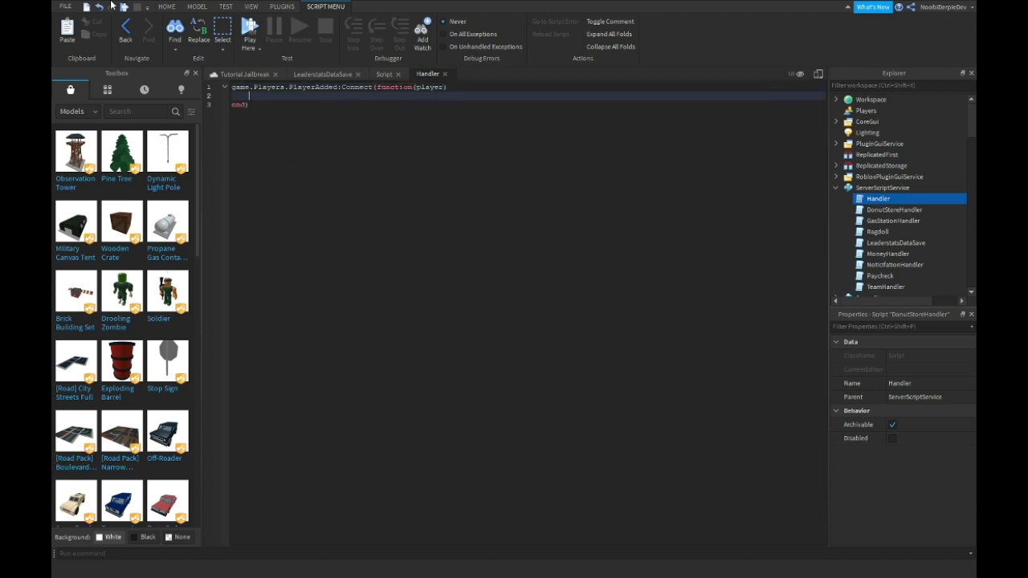
pyautogui.write('player.Charac')
pyautogui.write('terAdded:Conn')
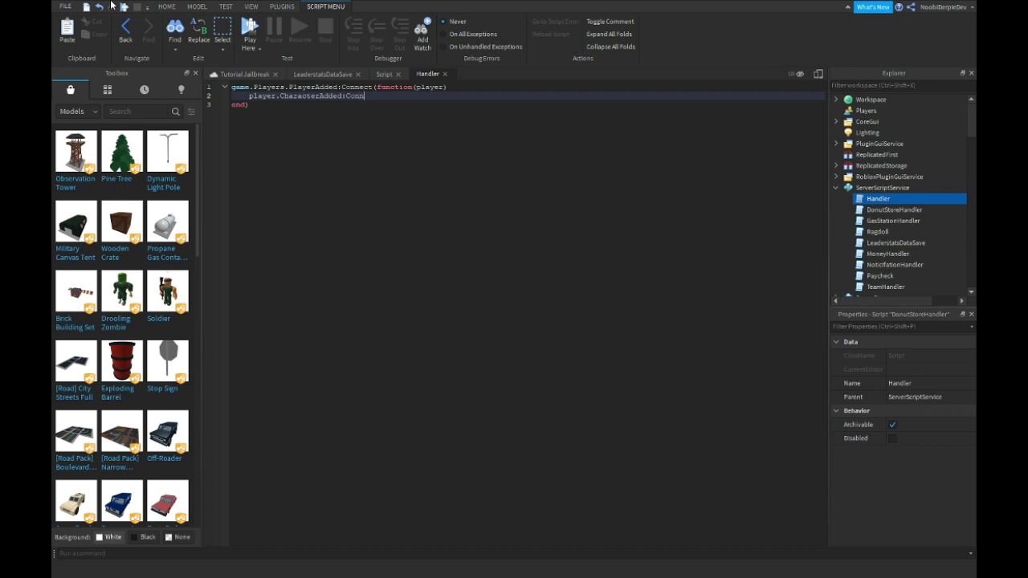
pyautogui.write('ect(function(char')
pyautogui.press('Return')
pyautogui.write('if pl')
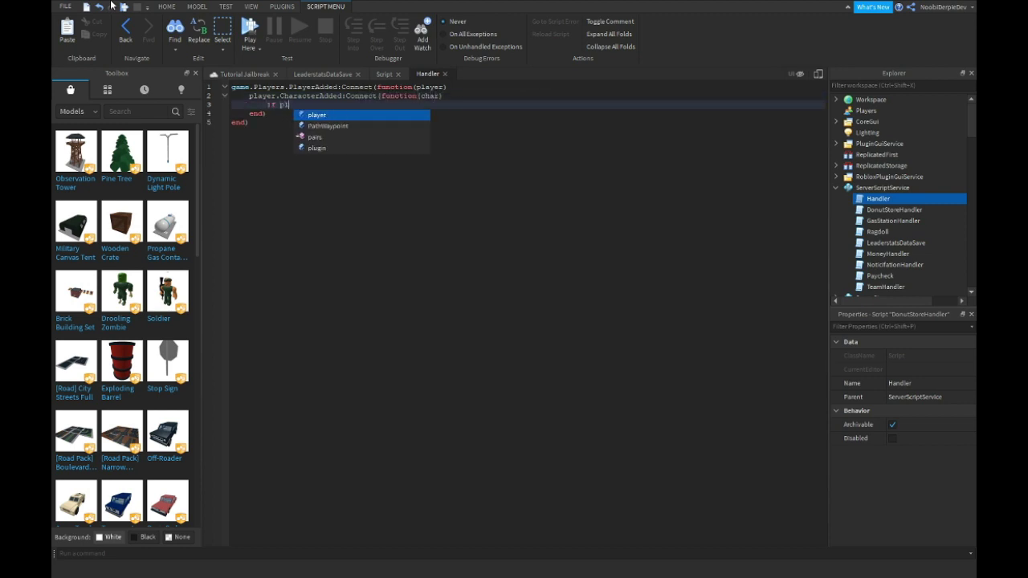
pyautogui.write('ayer.Exp.Value == ')
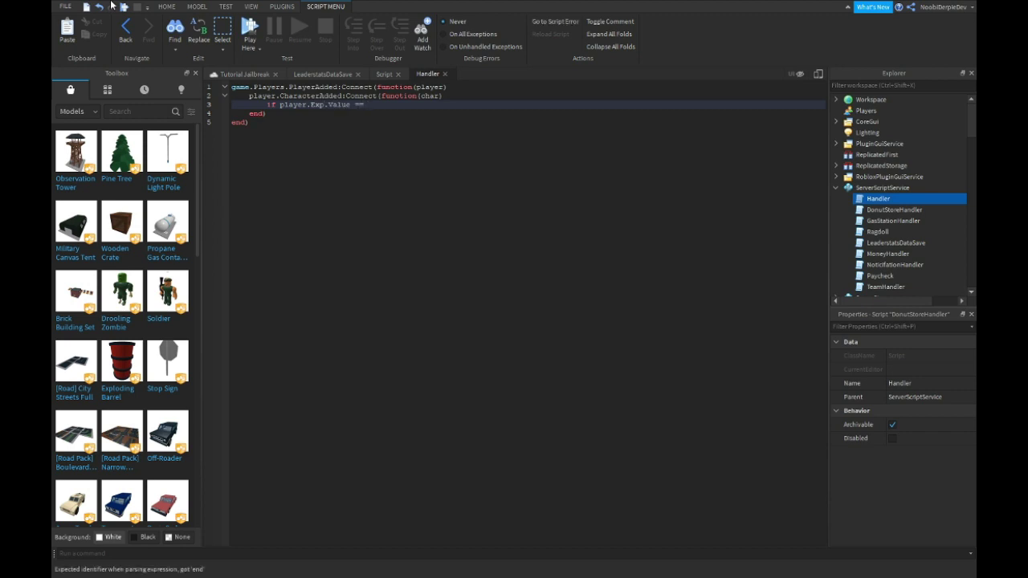
pyautogui.write('50 then')
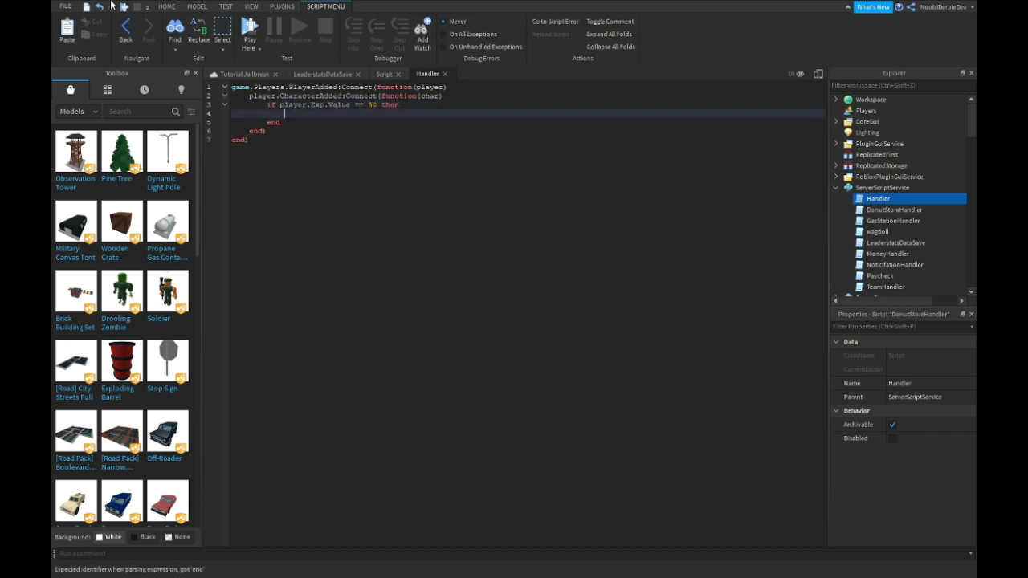
pyautogui.write('player.leaderstats.Level.Value')
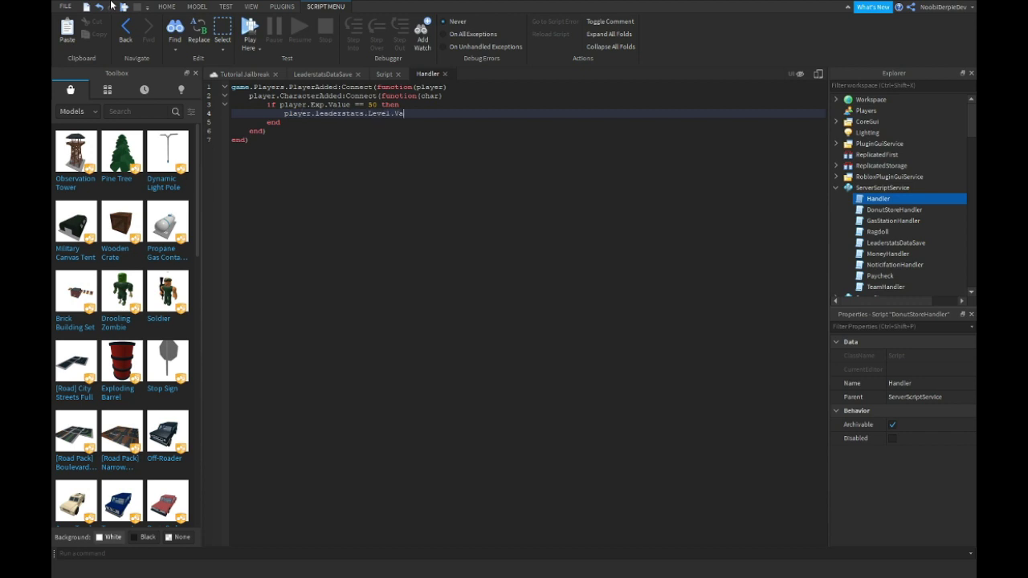
pyautogui.write(' = player.lea')
pyautogui.press('BackSpace')
# - Copy the Exp if-block and paste it into five copies
pyautogui.moveTo(281, 122); pyautogui.dragTo(120, 104)
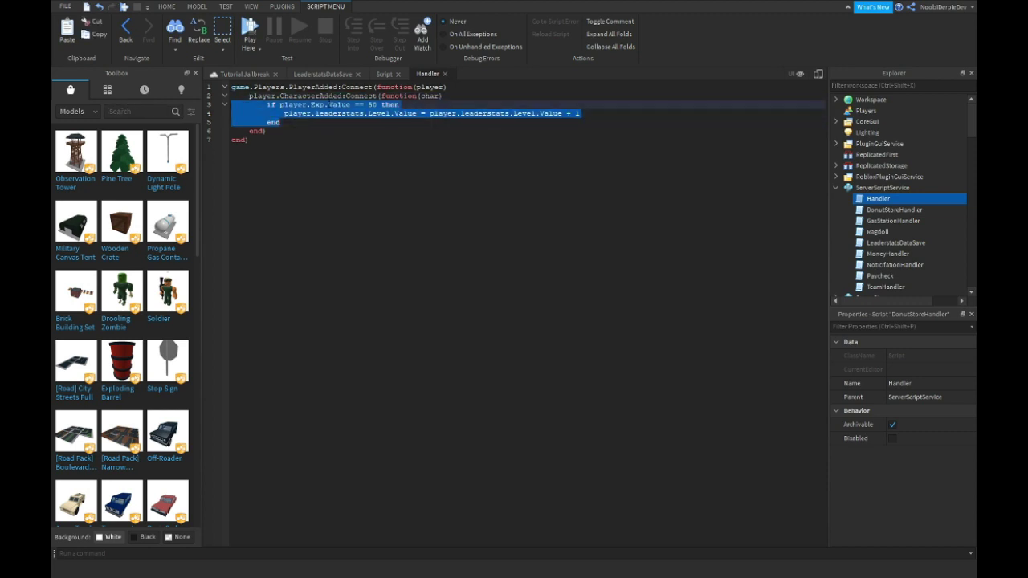
pyautogui.click(296, 123)
pyautogui.moveTo(296, 123); pyautogui.dragTo(268, 104)
pyautogui.hotkey('ctrl', 'c')
pyautogui.hotkey('ctrl', 'v')
pyautogui.hotkey('ctrl', 'v')
pyautogui.hotkey('ctrl', 'v')
pyautogui.hotkey('ctrl', 'v')
pyautogui.hotkey('ctrl', 'v')
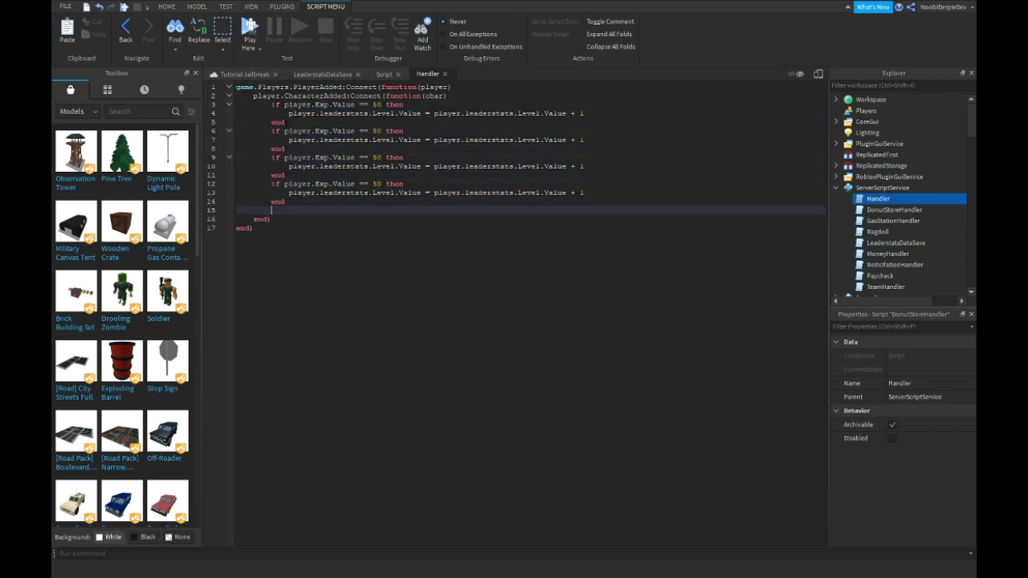
# - Change the copied blocks' thresholds to 100, 150, 200 and 250 Exp, then return to the scene
pyautogui.click(376, 131)
pyautogui.press('BackSpace')
pyautogui.write('10')
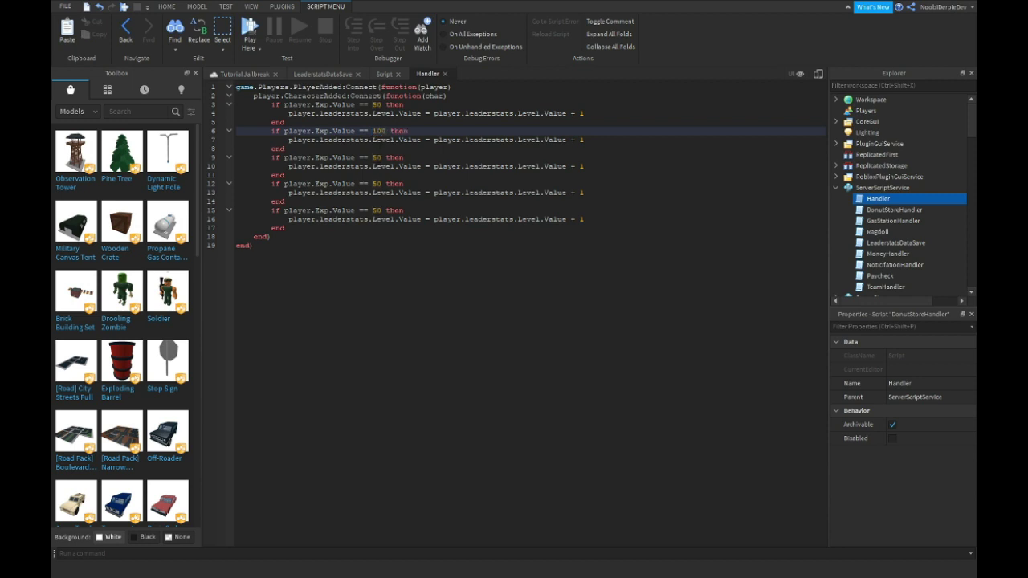
pyautogui.click(373, 157)
pyautogui.write('1')
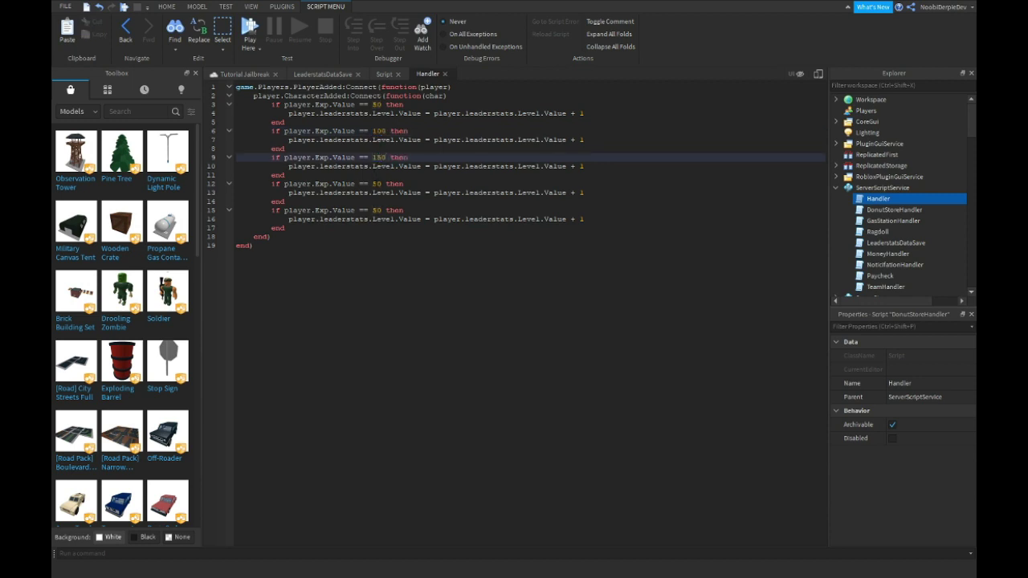
pyautogui.press('Down')
pyautogui.press('Down')
pyautogui.press('Down')
pyautogui.press('BackSpace')
pyautogui.press('BackSpace')
pyautogui.write('200')
pyautogui.press('Down')
pyautogui.press('Down')
pyautogui.press('Down')
pyautogui.write('2')
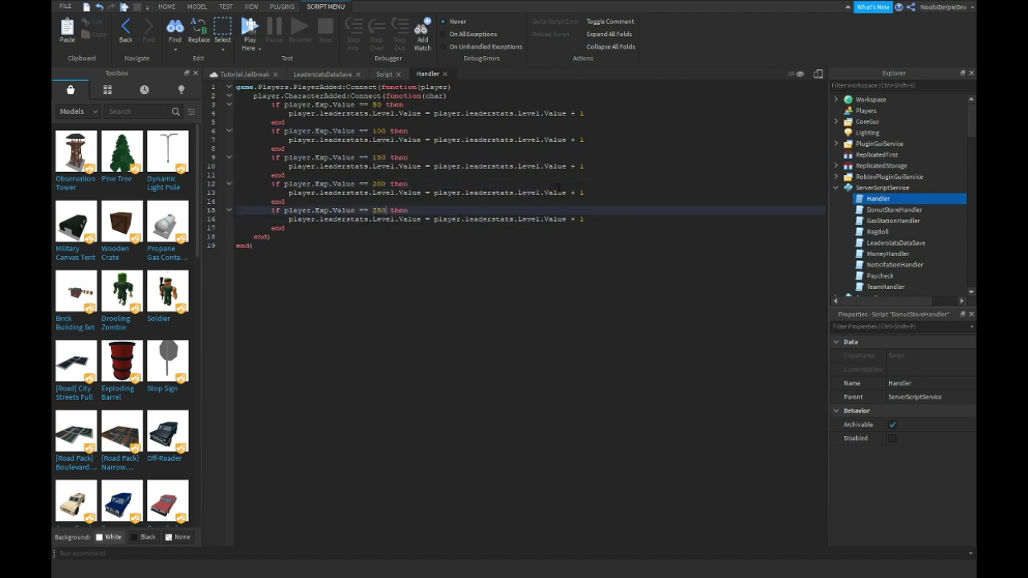
pyautogui.click(242, 74)
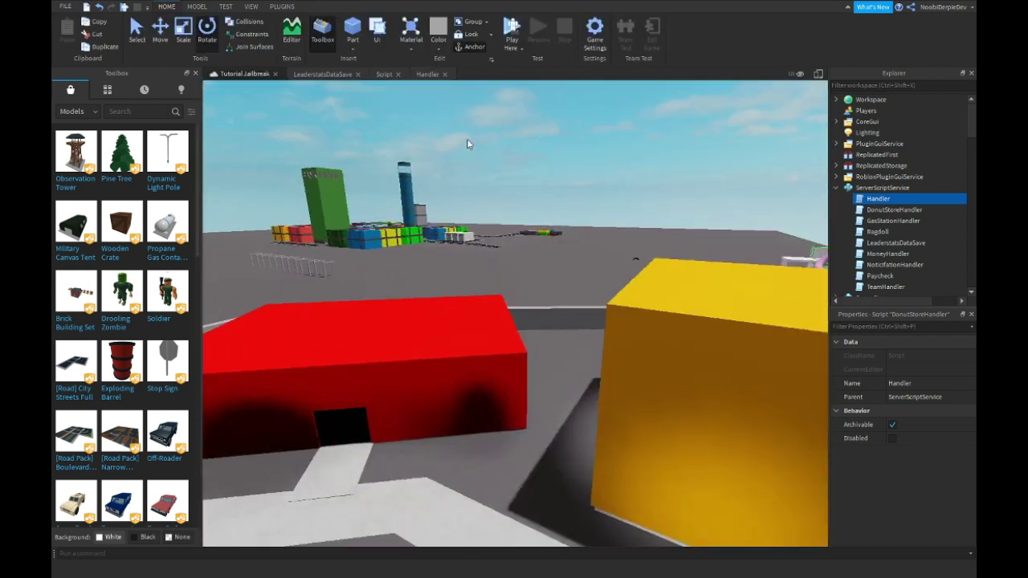
# - Focus the view on the bank and nearby road, then start a play-test with F5
pyautogui.click(383, 189)
pyautogui.press('f')
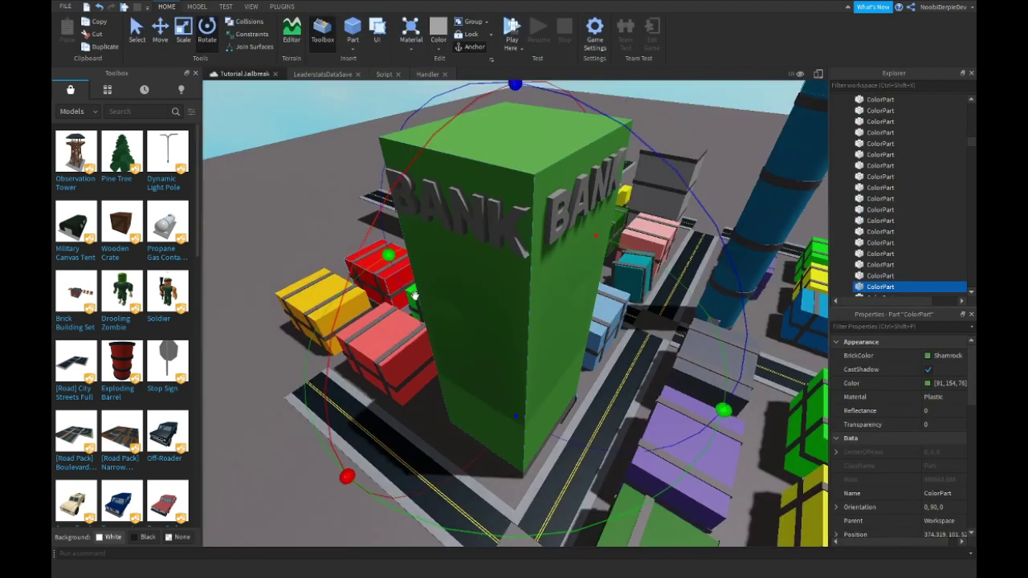
pyautogui.scroll(-5, 414, 296)
pyautogui.click(480, 339)
pyautogui.press('f')
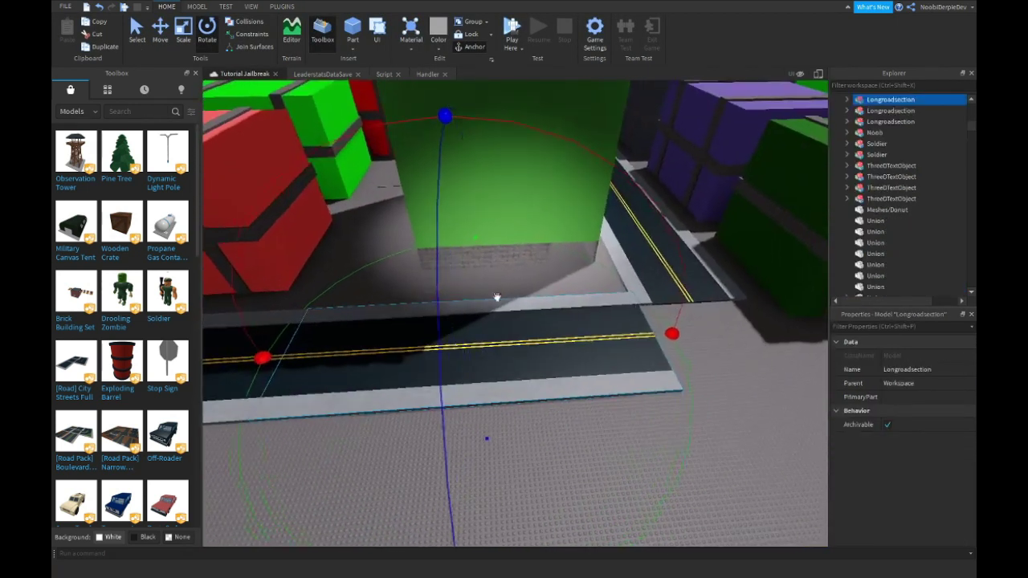
pyautogui.scroll(3, 496, 298)
pyautogui.click(514, 249)
pyautogui.rightClick(511, 29)
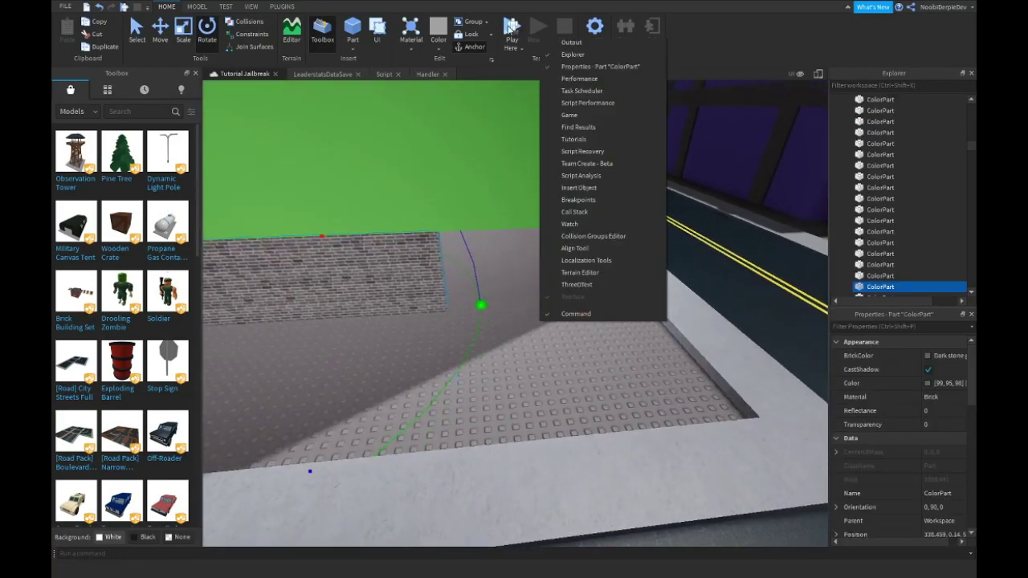
pyautogui.press('Escape')
pyautogui.press('F5')
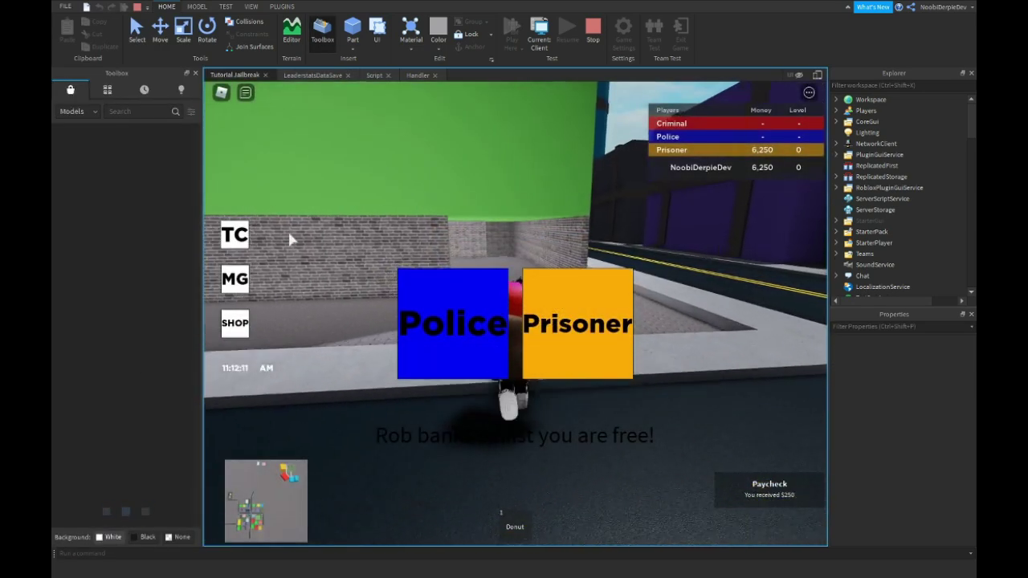
# - Walk the avatar through the corridor into the red laser bars, then stop the play-test
pyautogui.press('w')
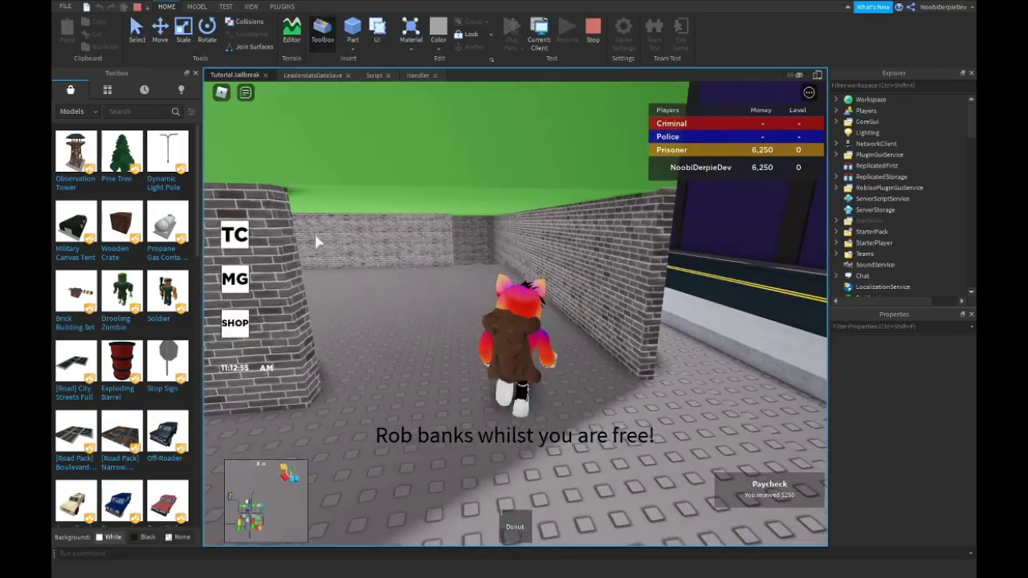
pyautogui.press('F9')
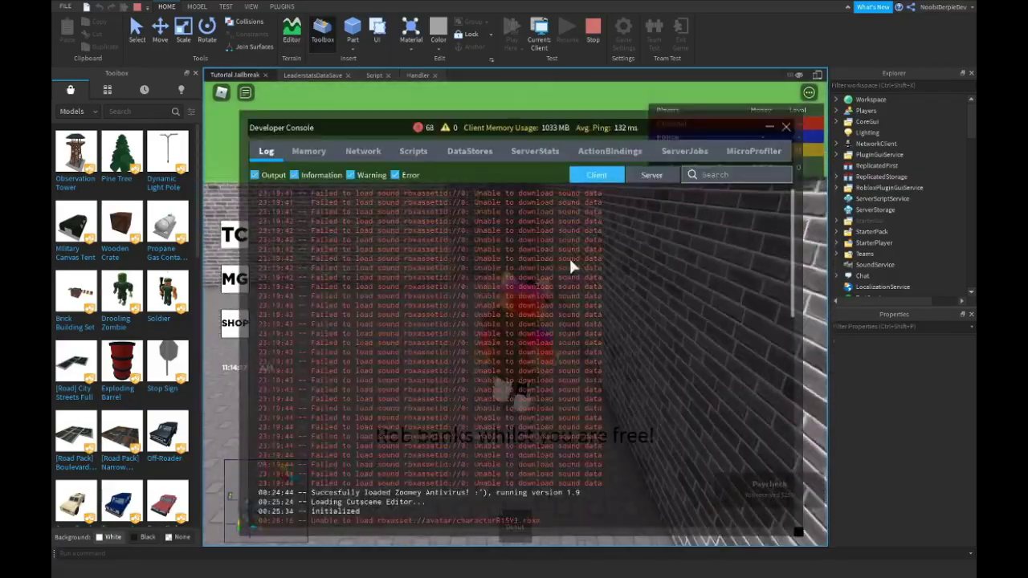
pyautogui.press('F9')
pyautogui.press('w')
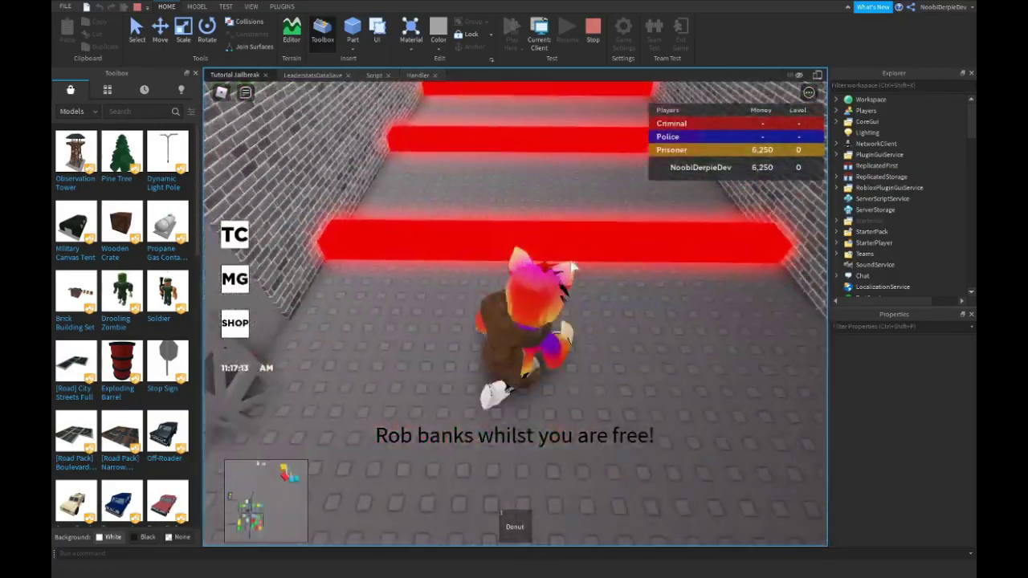
pyautogui.press('w')
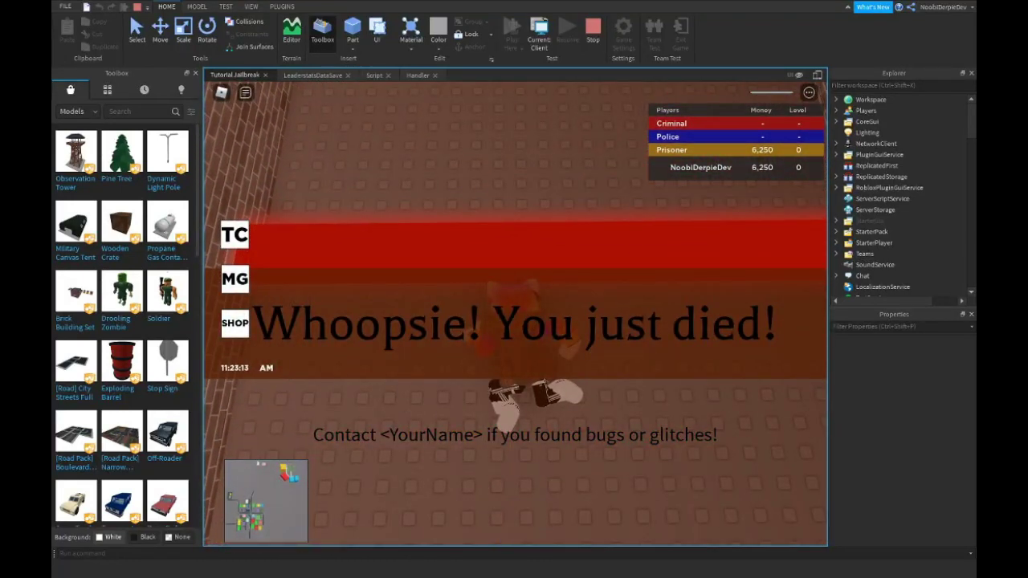
pyautogui.click(590, 30)
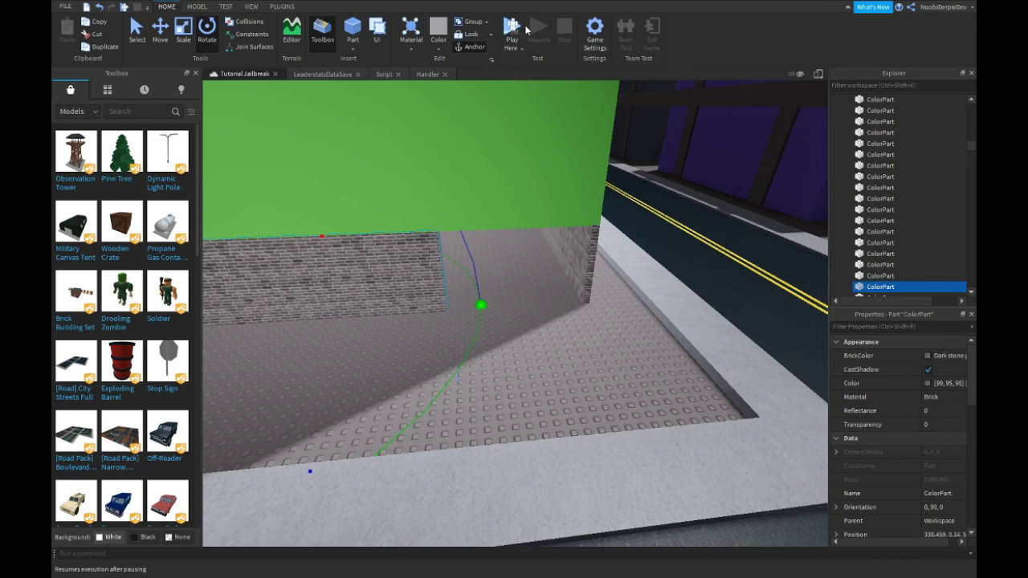
# - Launch another play-test from the Play button in the Home tab's Test section
pyautogui.click(510, 27)
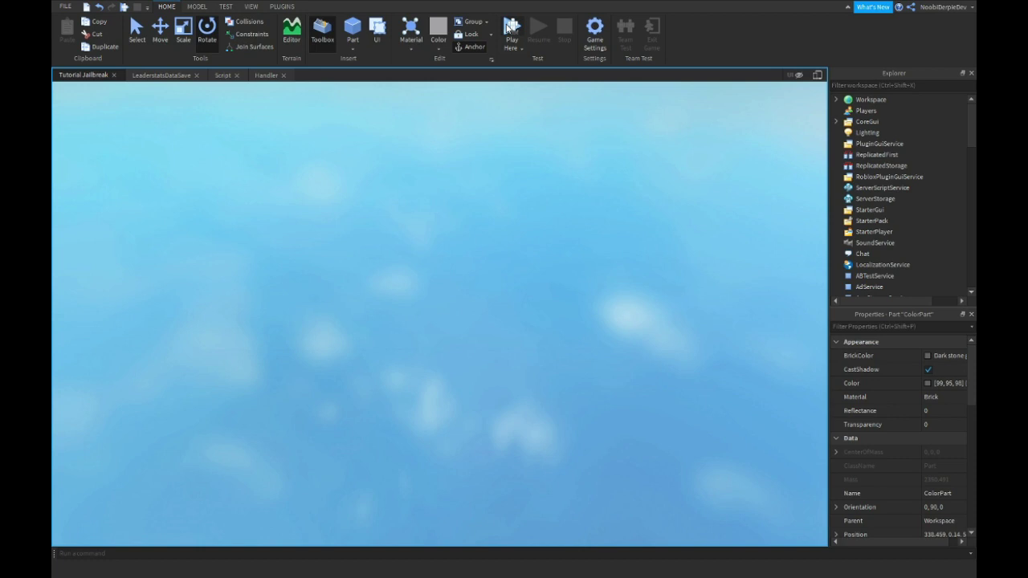
pyautogui.click(510, 29)
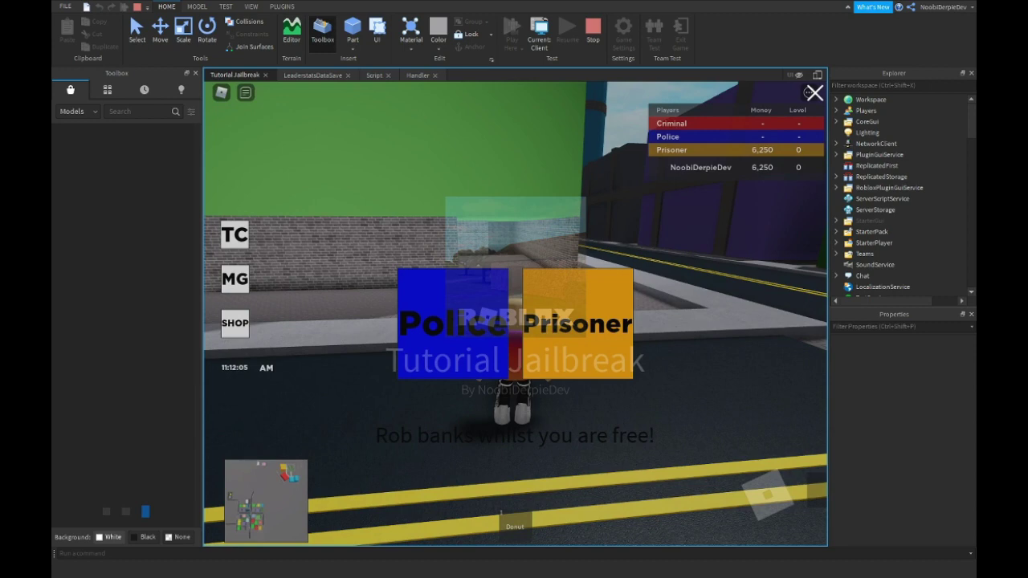
# - Walk the character down the brick corridor, briefly checking the developer console for errors
pyautogui.press('w')
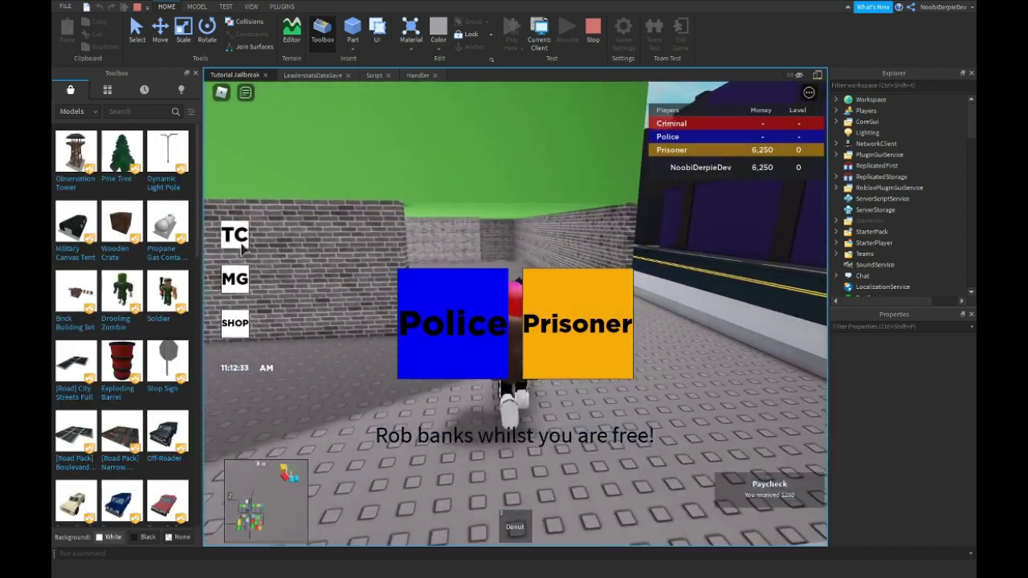
pyautogui.press('w')
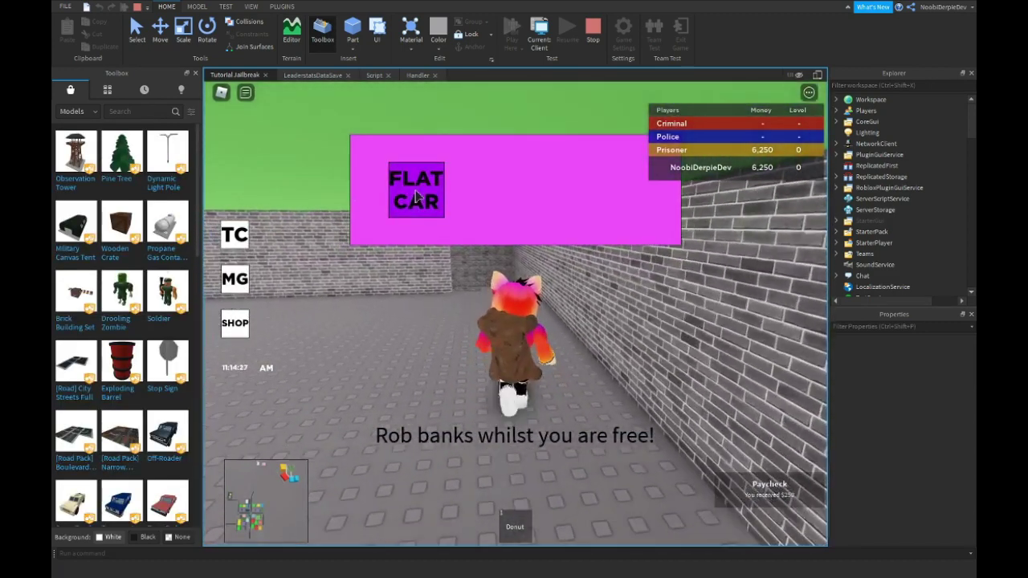
pyautogui.press('F9')
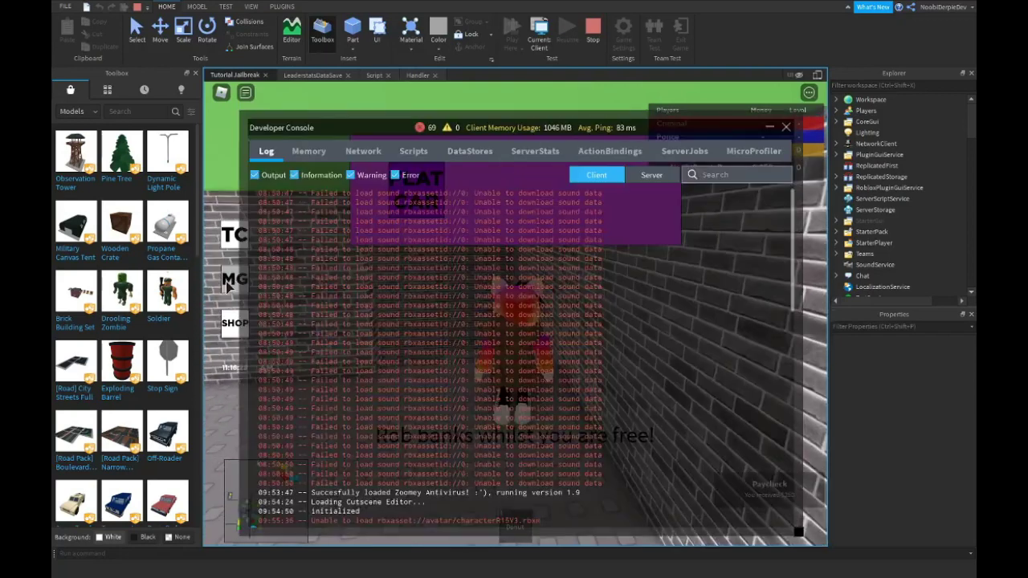
pyautogui.scroll(-10, 360, 291)
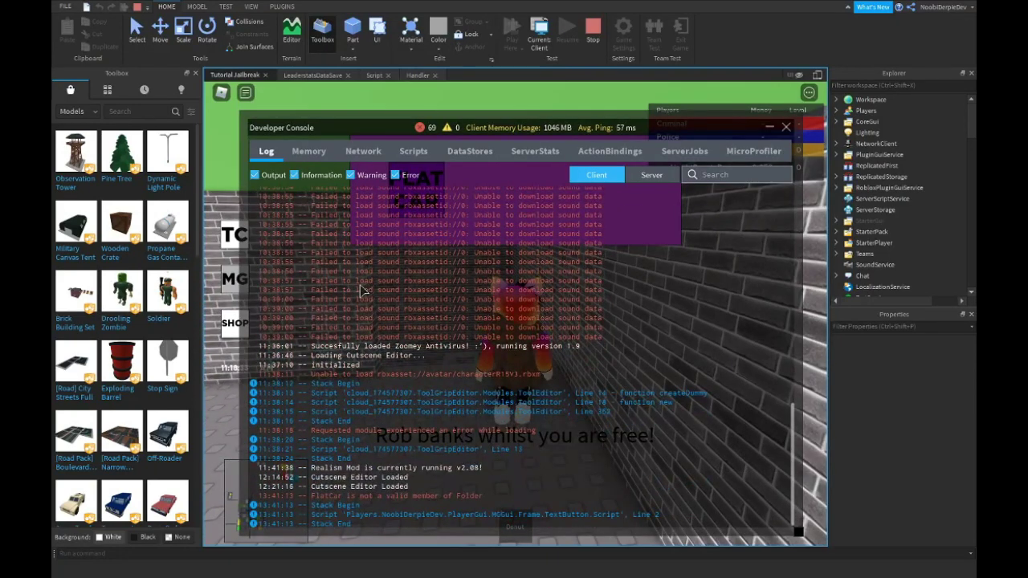
pyautogui.press('F9')
# - Rob the bank, climb the truss onto the roof, and open the developer console log
pyautogui.press('w')
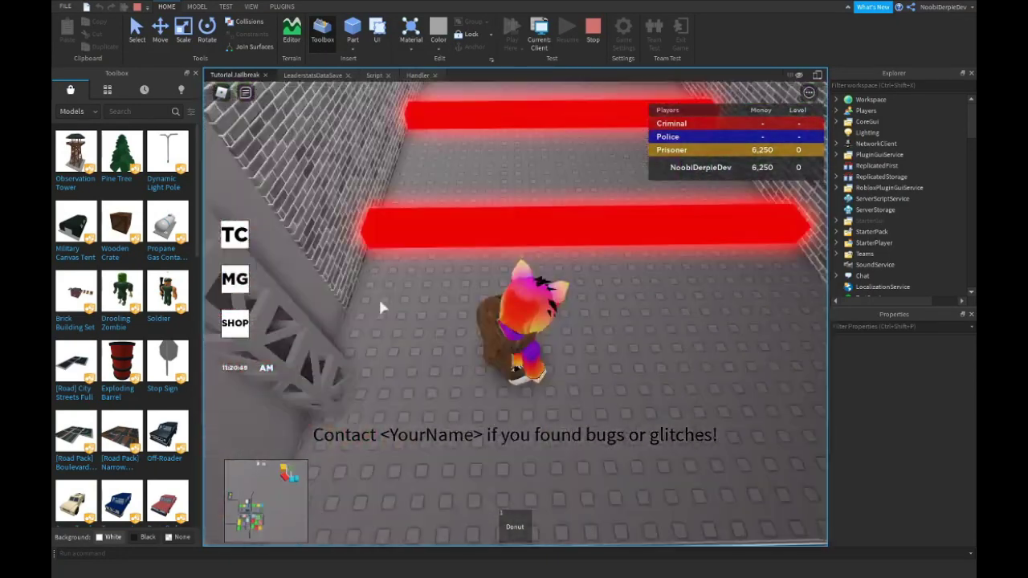
pyautogui.press('w')
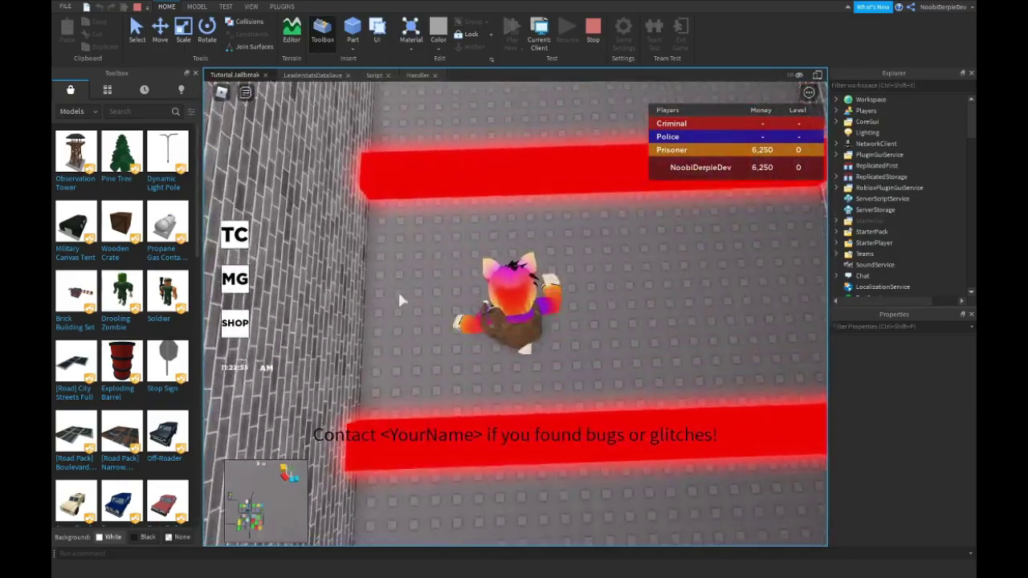
pyautogui.press('w')
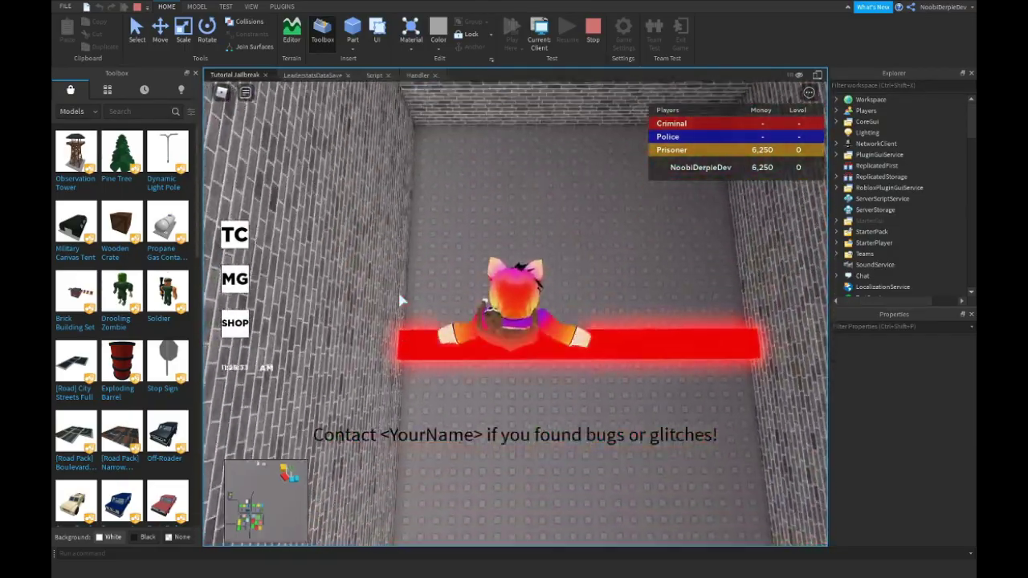
pyautogui.press('s')
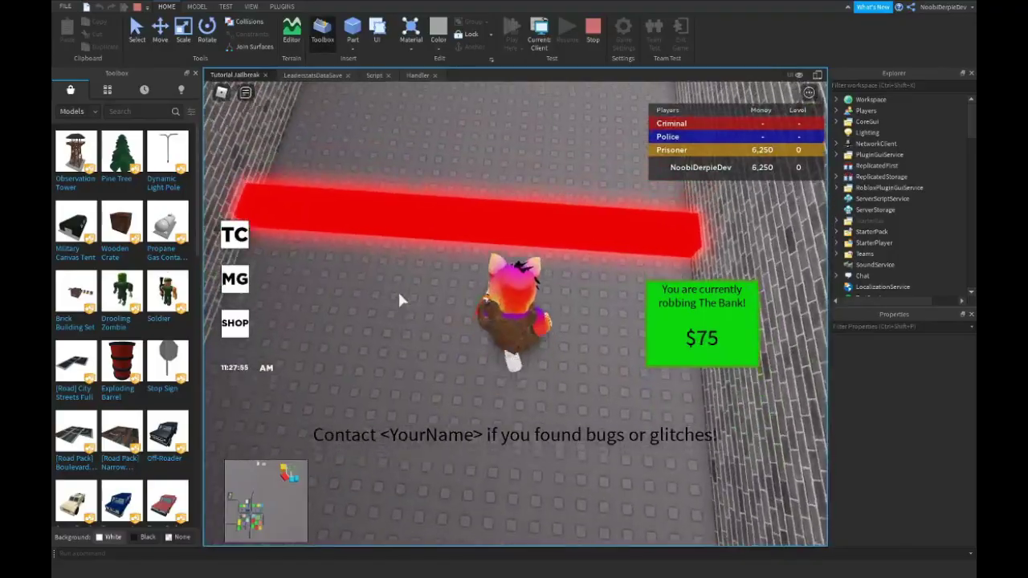
pyautogui.press('w')
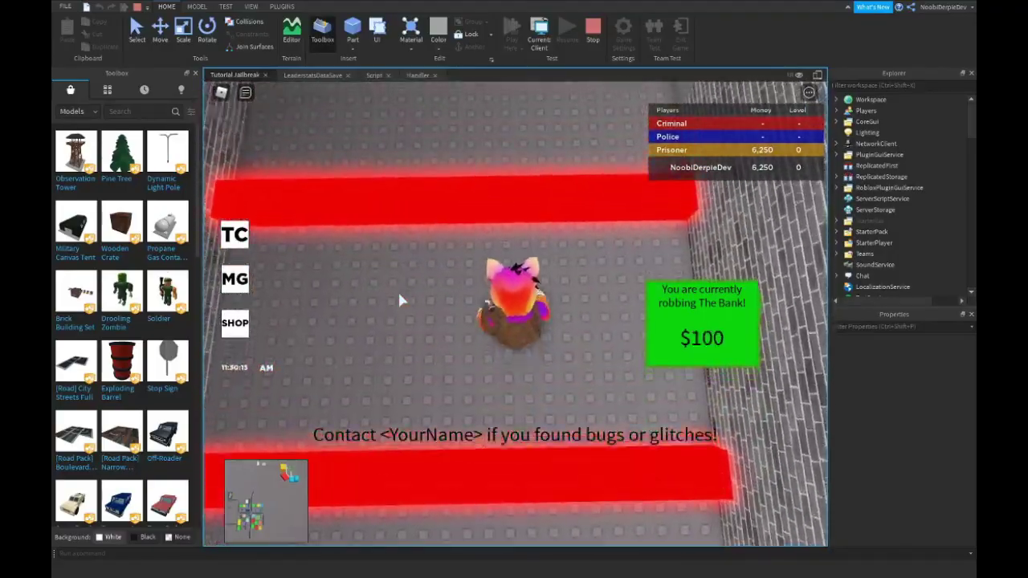
pyautogui.press('w')
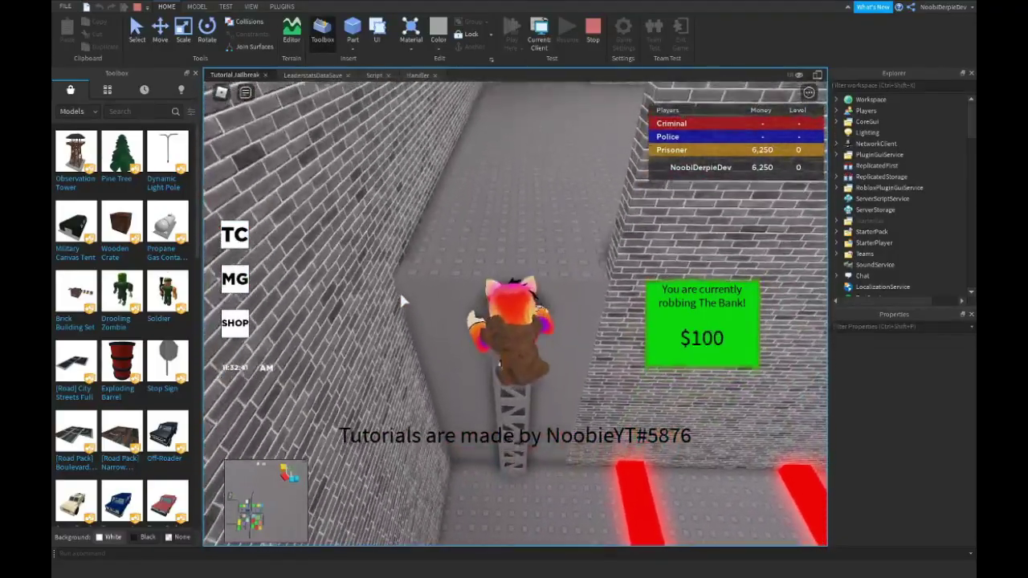
pyautogui.press('w')
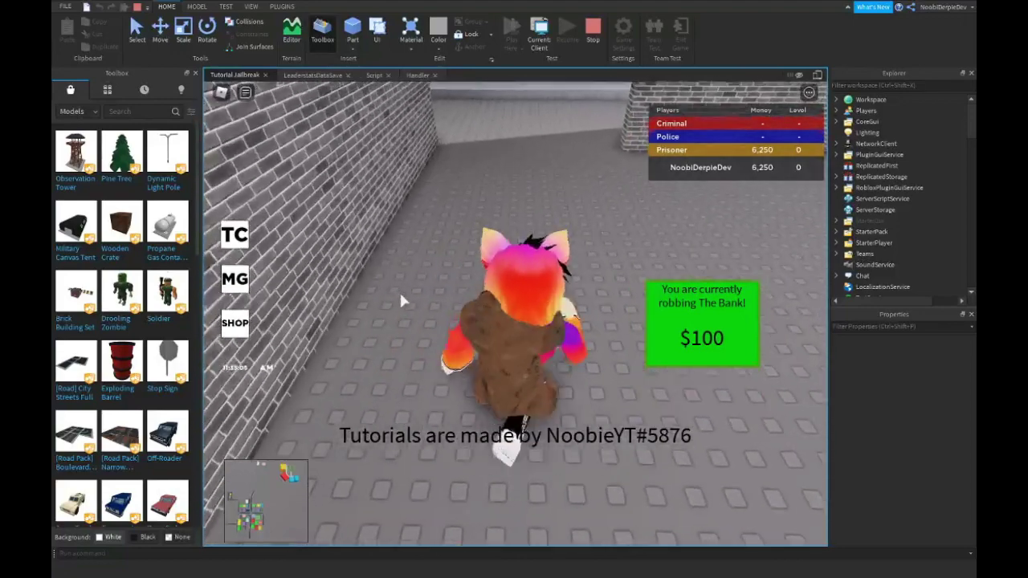
pyautogui.press('w')
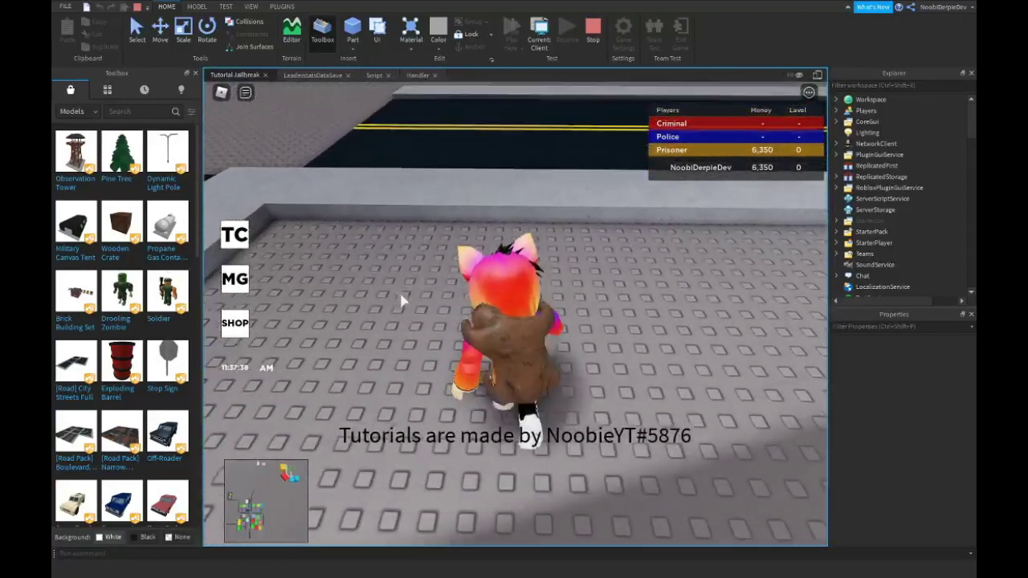
pyautogui.press('F9')
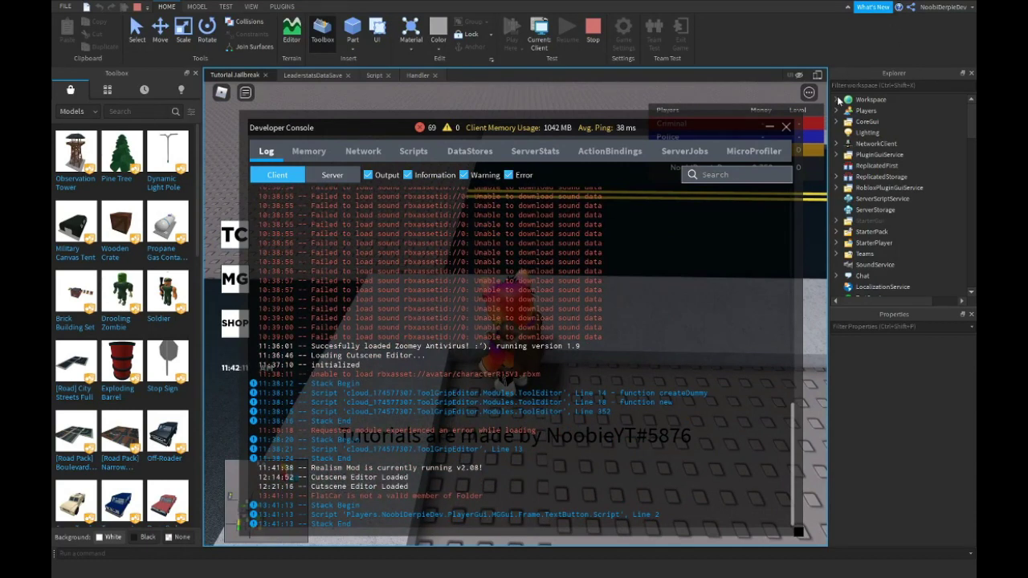
# - Expand Players > NoobiDerpieDev and read Exp at 50 and leaderstats Level at 0
pyautogui.click(835, 100)
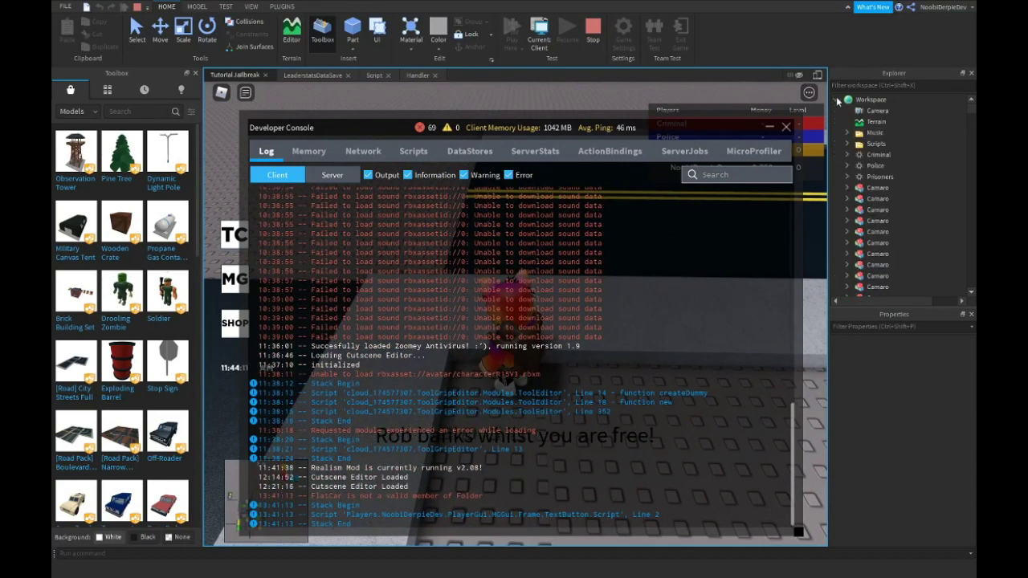
pyautogui.click(836, 100)
pyautogui.click(847, 121)
pyautogui.moveTo(897, 154)
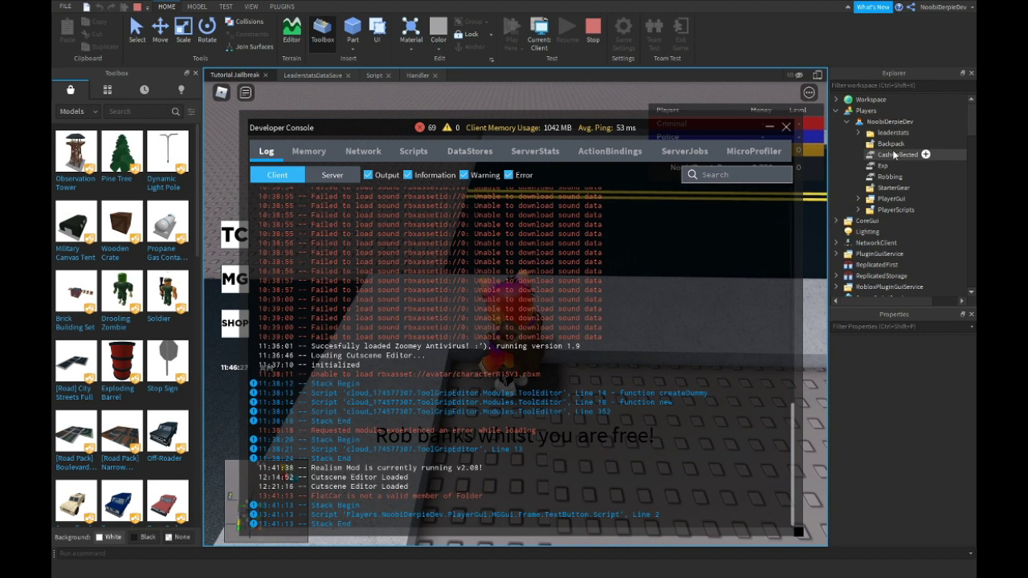
pyautogui.click(879, 165)
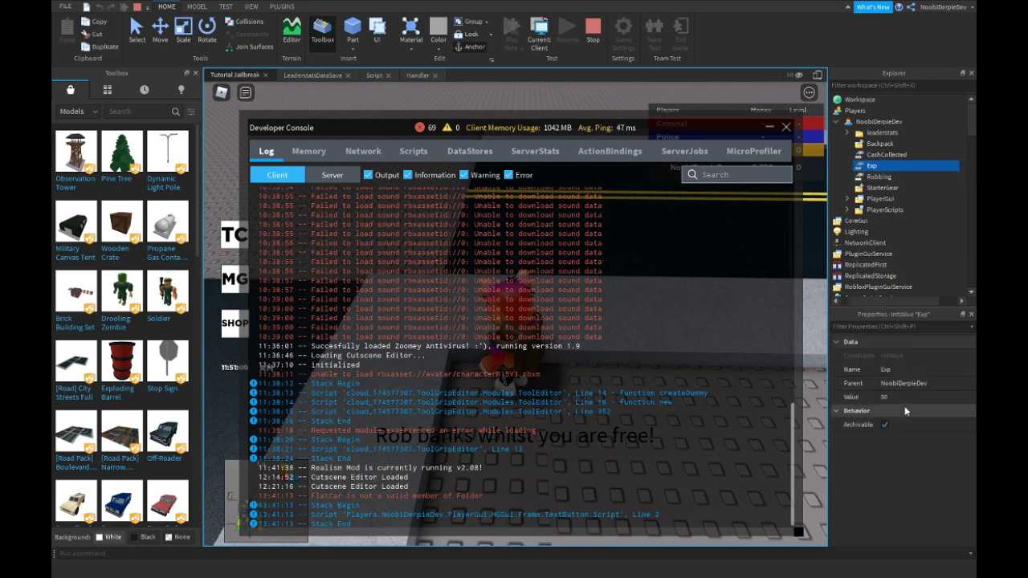
pyautogui.click(847, 133)
pyautogui.click(874, 122)
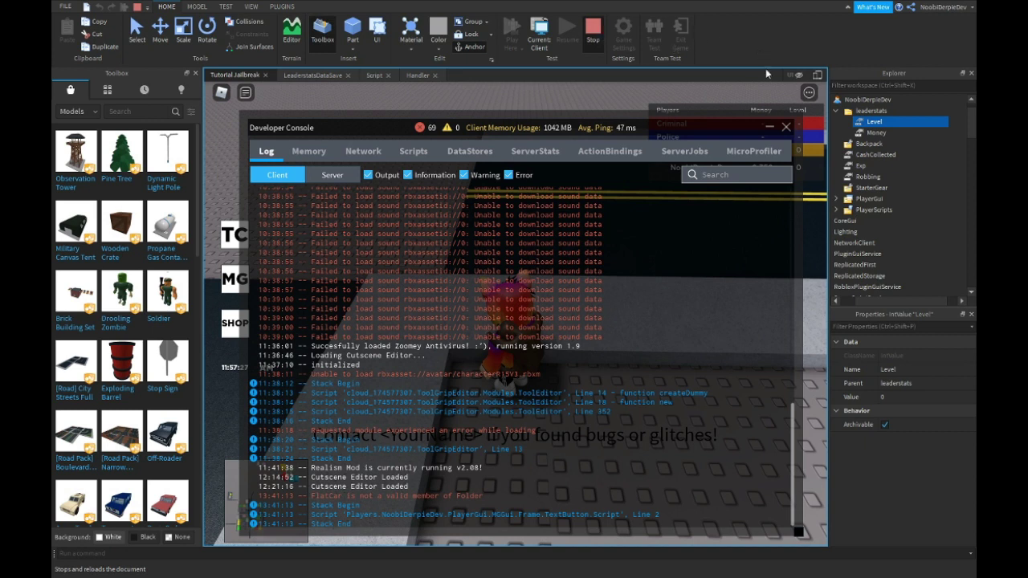
# - Open the Handler script from ServerScriptService
pyautogui.scroll(5, 888, 161)
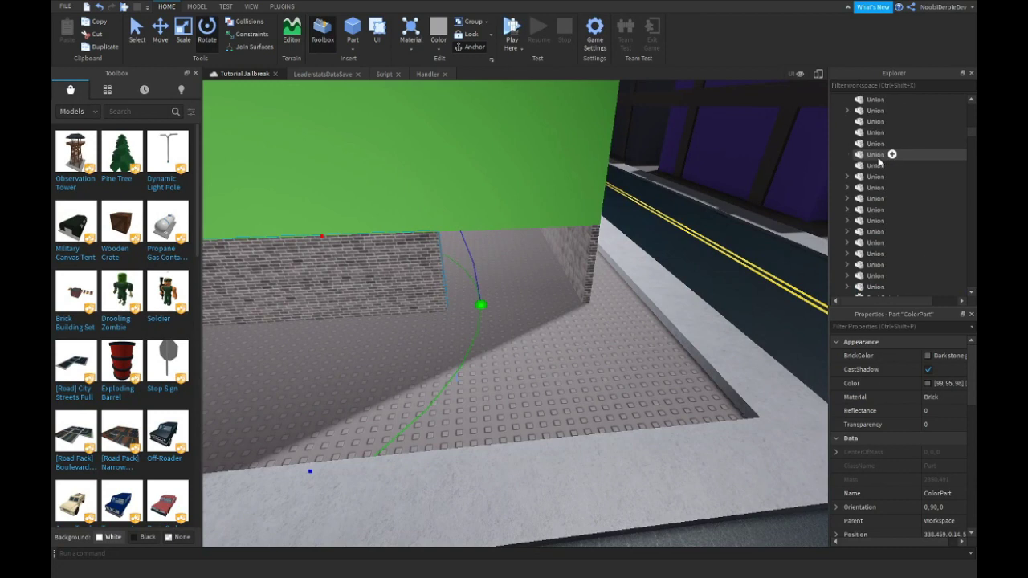
pyautogui.scroll(5, 892, 152)
pyautogui.scroll(5, 887, 136)
pyautogui.click(836, 100)
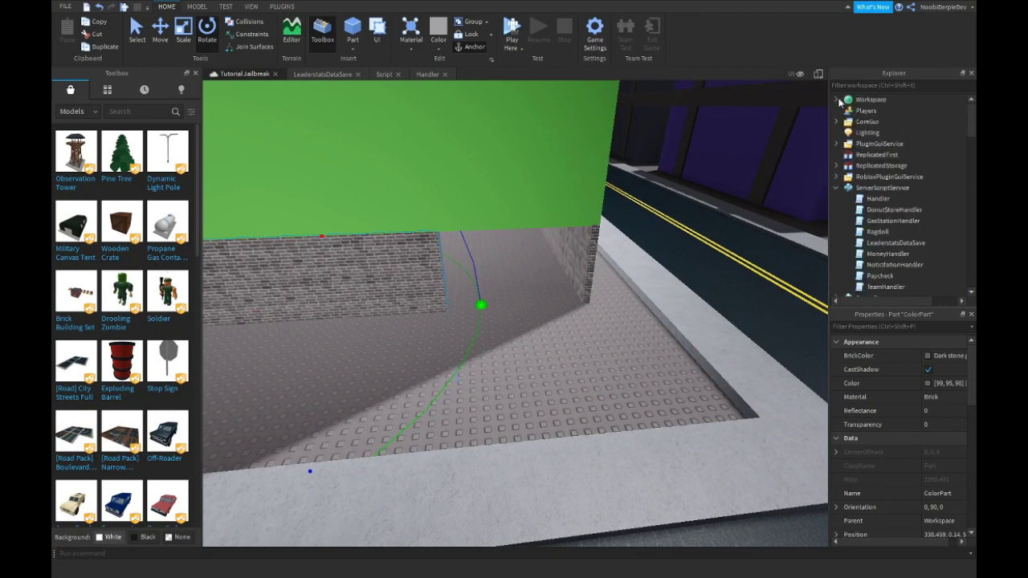
pyautogui.doubleClick(878, 198)
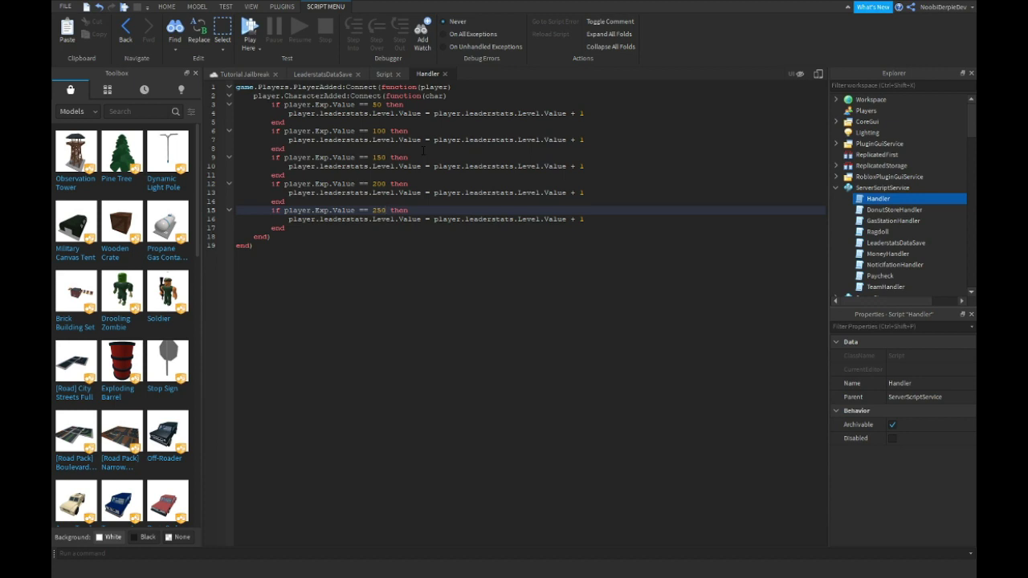
# - Replace each Level + 1 increment with the fixed levels 1, 2, 3, 4 and 5
pyautogui.moveTo(594, 113); pyautogui.dragTo(438, 113)
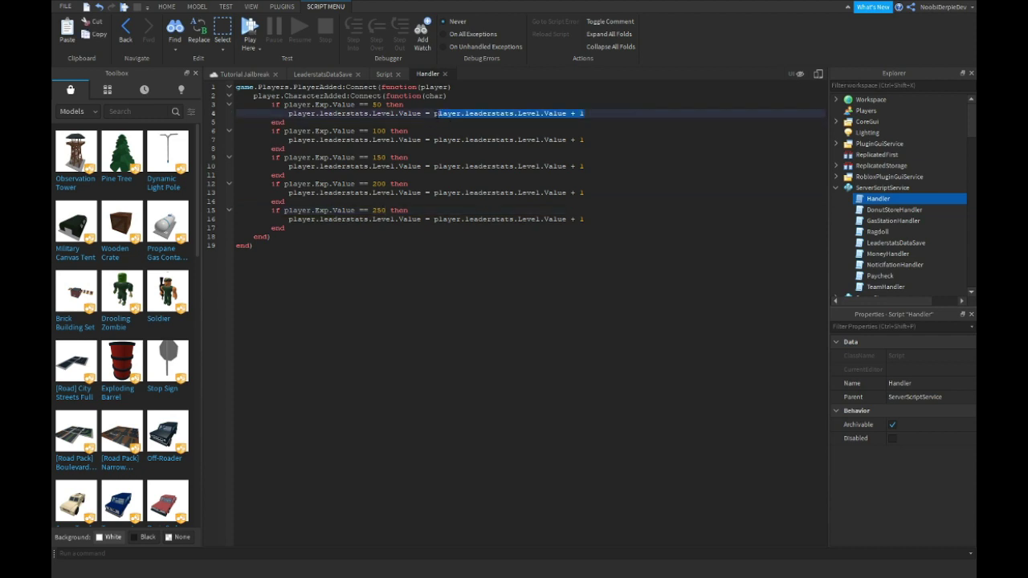
pyautogui.write('1')
pyautogui.moveTo(595, 140); pyautogui.dragTo(424, 140)
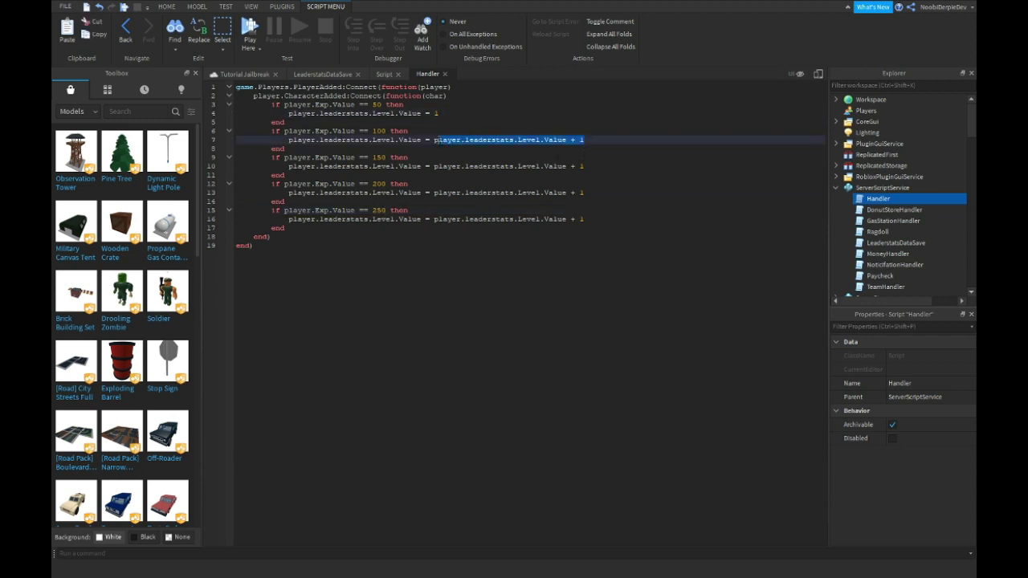
pyautogui.write('2')
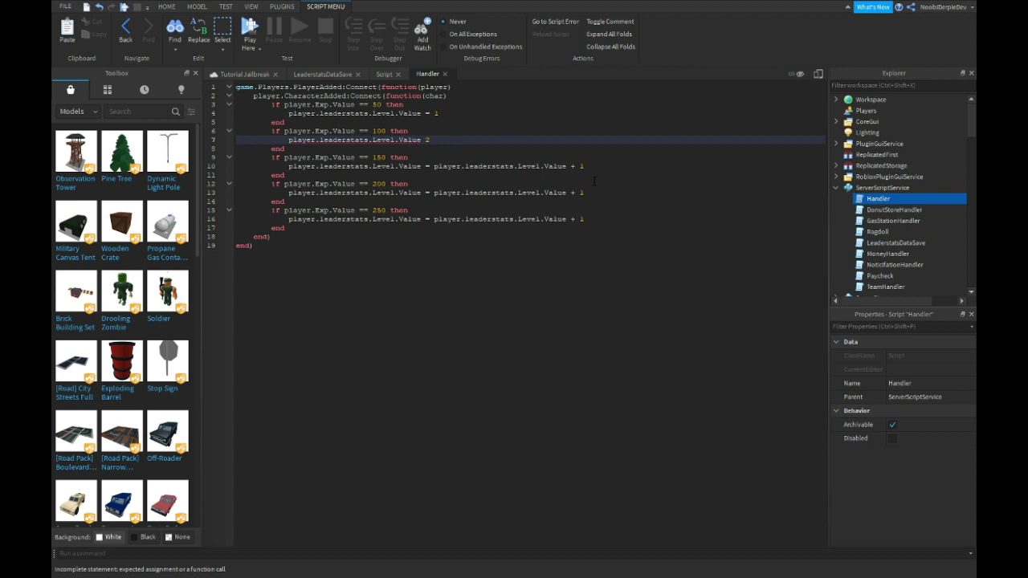
pyautogui.moveTo(594, 166); pyautogui.dragTo(434, 166)
pyautogui.write('2')
pyautogui.press('BackSpace')
pyautogui.write('3')
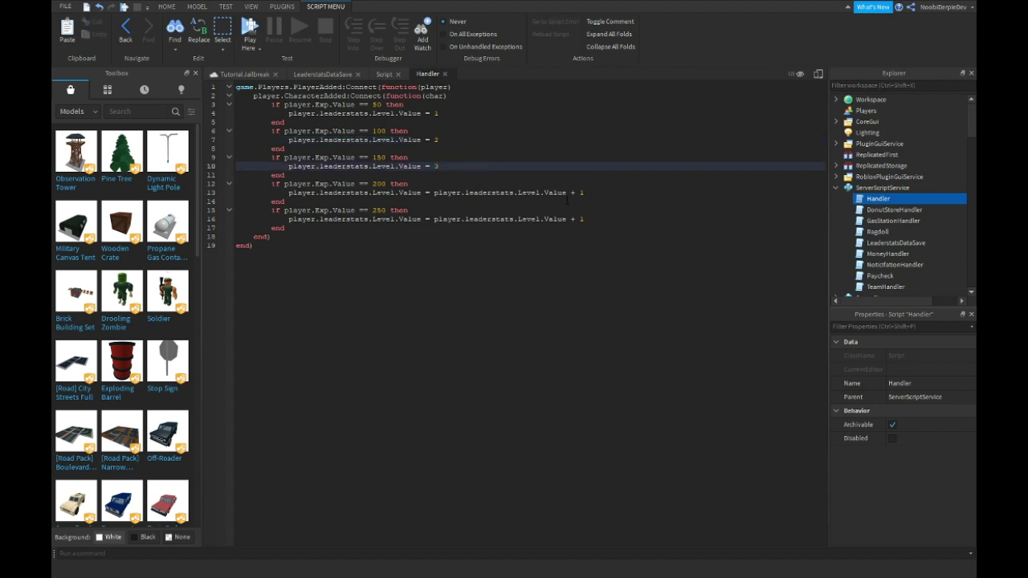
pyautogui.moveTo(585, 192); pyautogui.dragTo(434, 192)
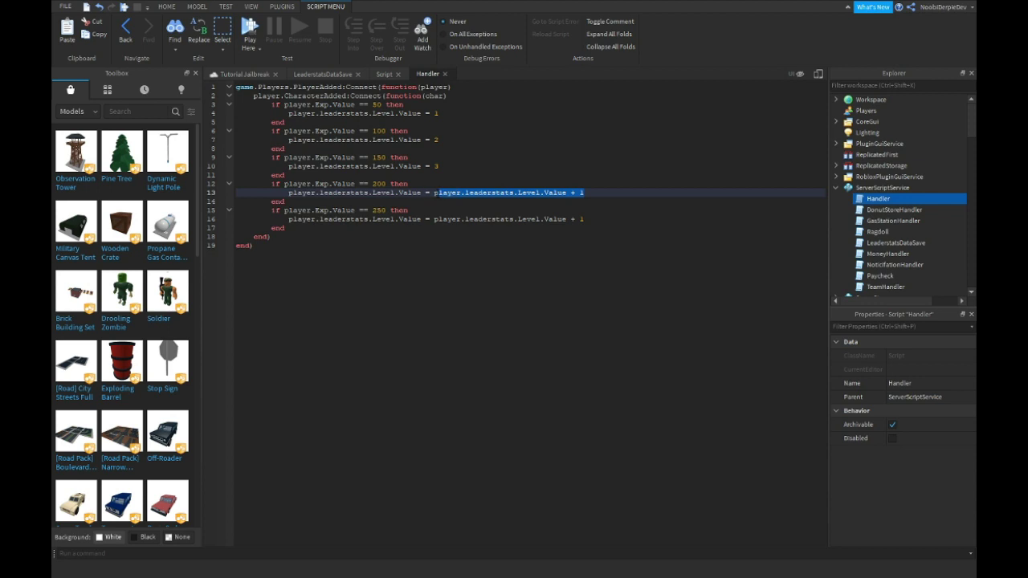
pyautogui.write('p')
pyautogui.moveTo(594, 219); pyautogui.dragTo(433, 219)
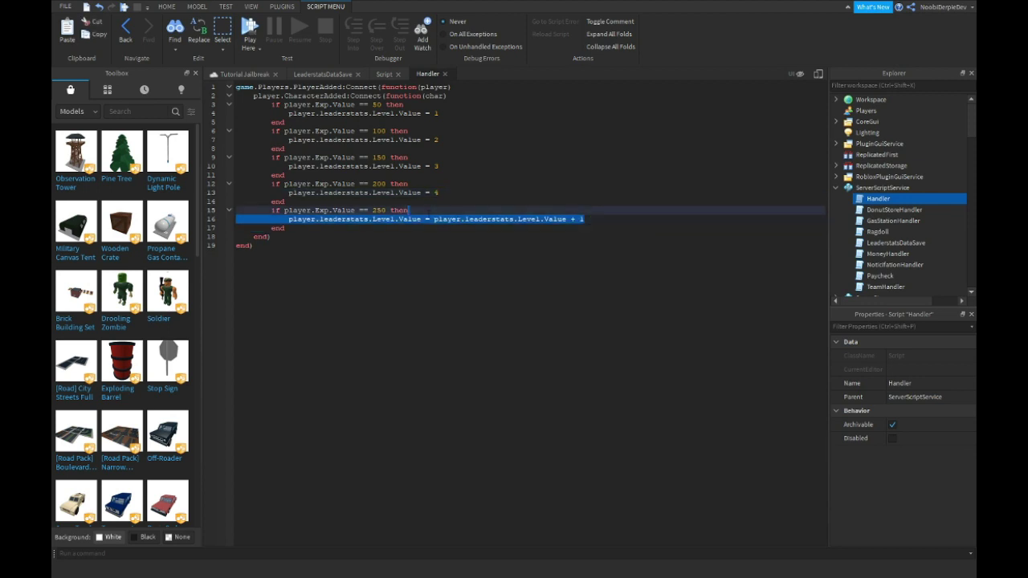
pyautogui.write('5')
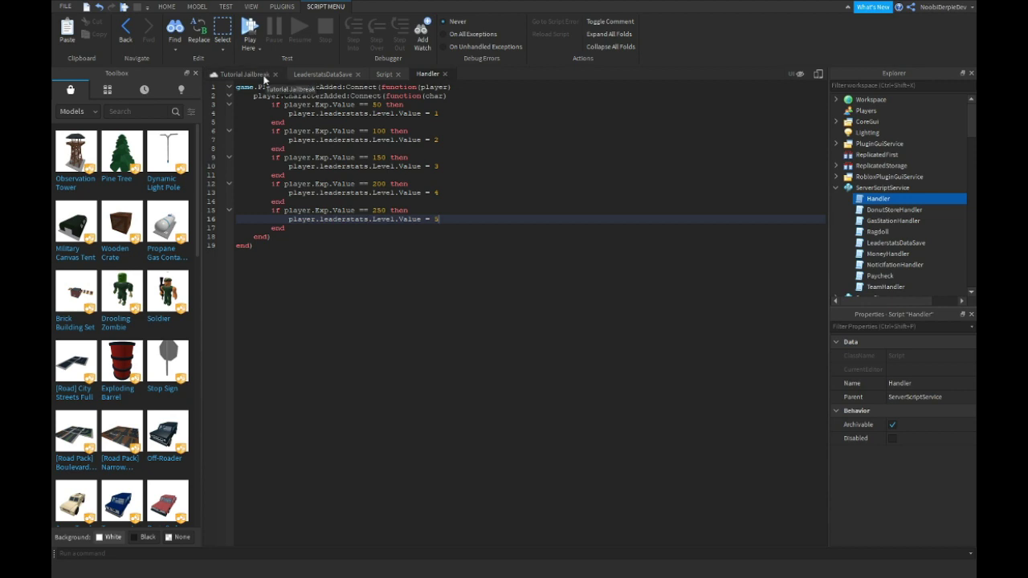
# - Insert 'while true do' after the CharacterAdded line and add wait() after the last if block
pyautogui.click(478, 97)
pyautogui.press('Return')
pyautogui.press('Return')
pyautogui.write('w')
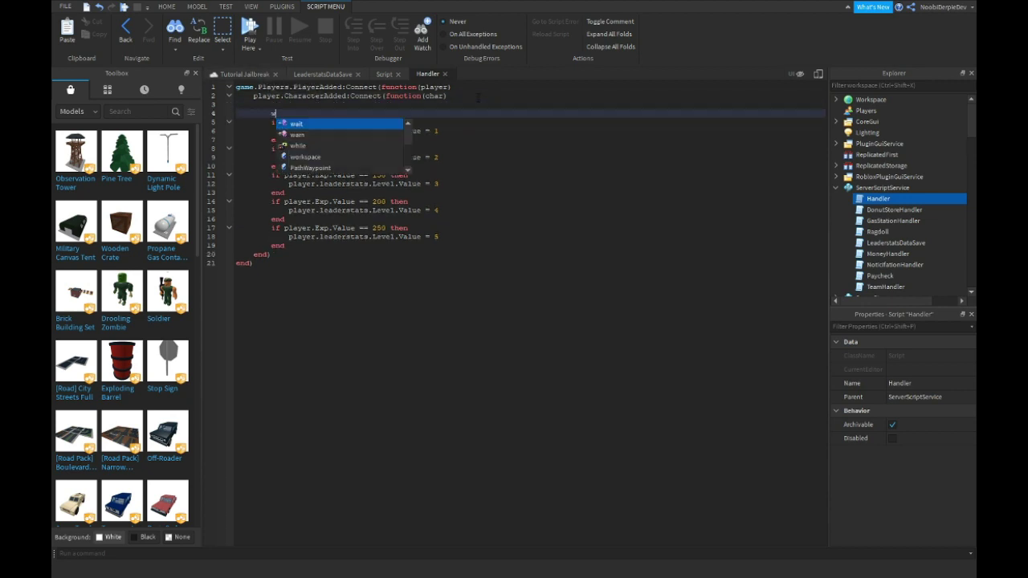
pyautogui.write('hile true do')
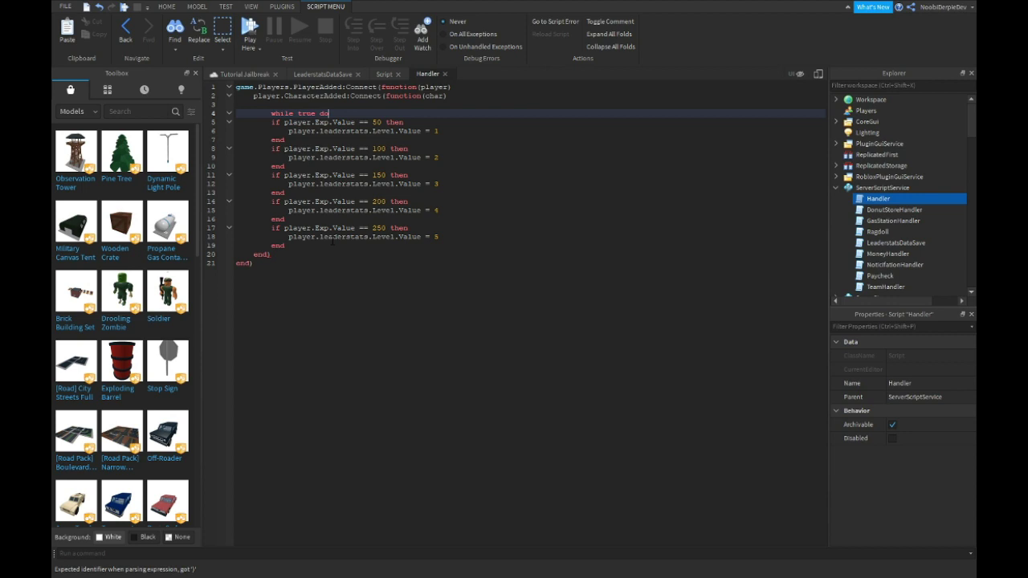
pyautogui.moveTo(333, 239); pyautogui.dragTo(321, 245)
pyautogui.click(321, 245)
pyautogui.press('Return')
pyautogui.write('end')
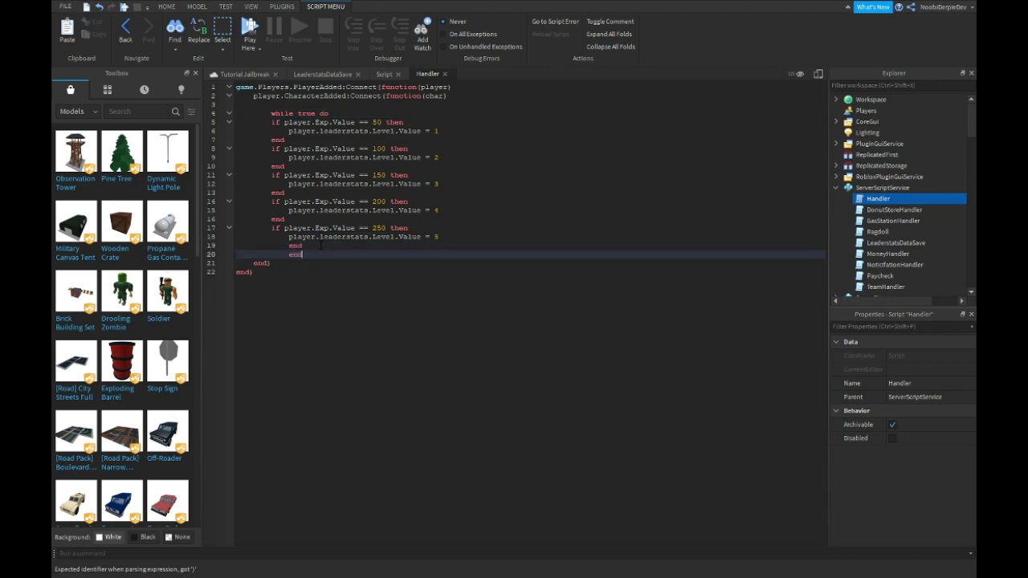
pyautogui.press('Return')
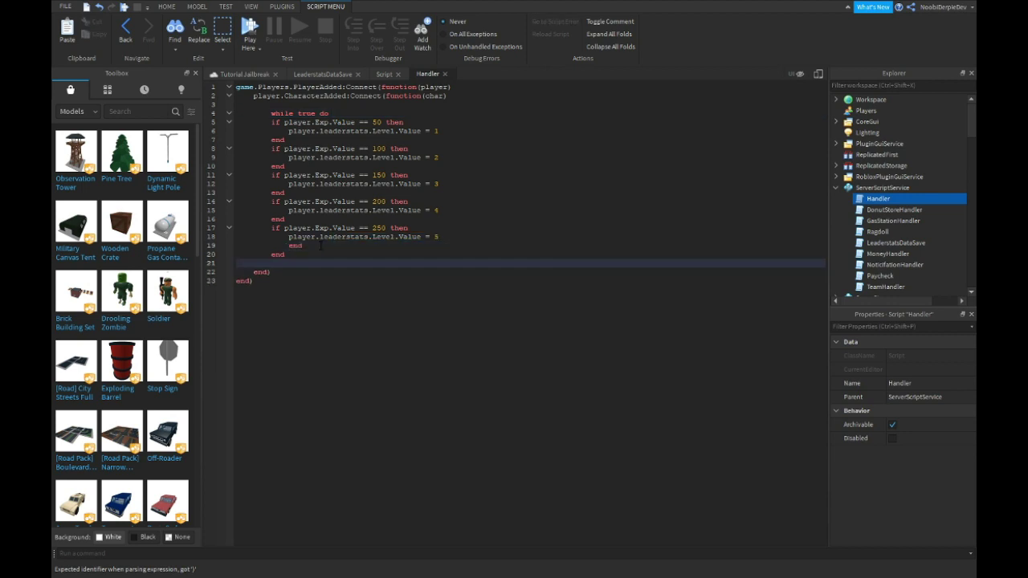
pyautogui.click(321, 245)
pyautogui.press('Return')
pyautogui.write('wait(')
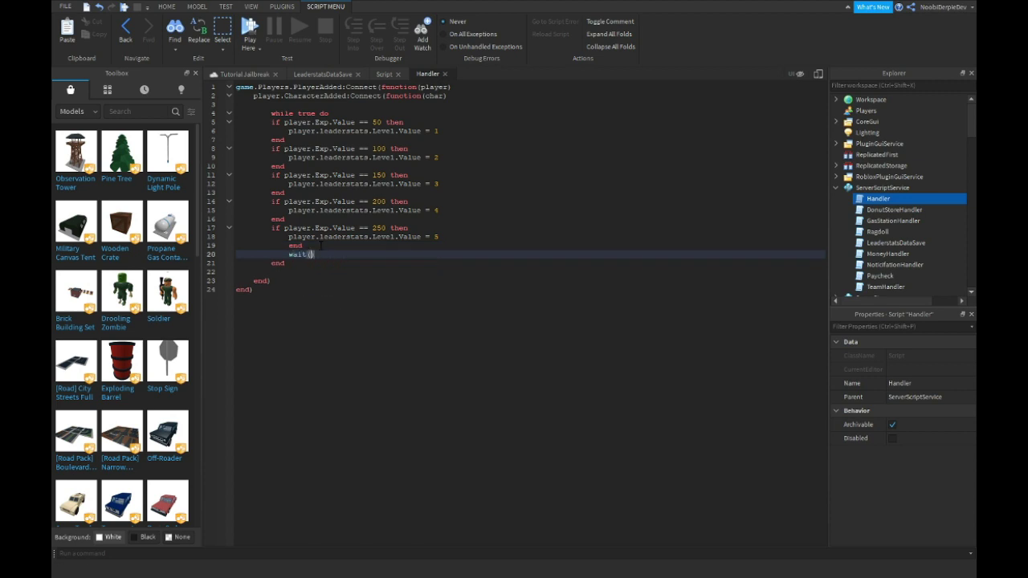
# - Tidy the indentation and blank lines around wait() and the loop's closing end
pyautogui.press('Up')
pyautogui.hotkey('shift', 'Tab')
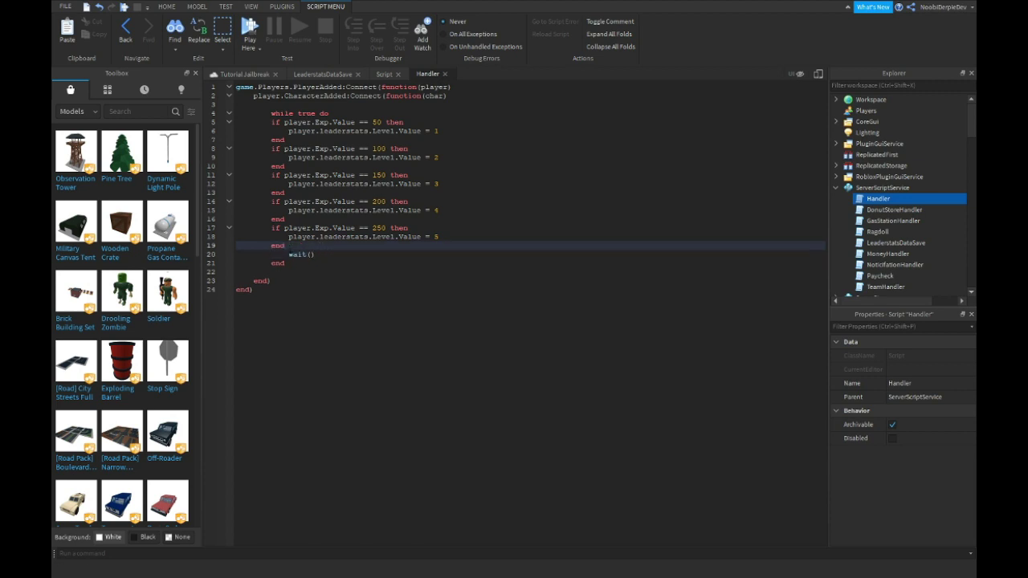
pyautogui.press('Down')
pyautogui.hotkey('shift', 'Tab')
pyautogui.press('Home')
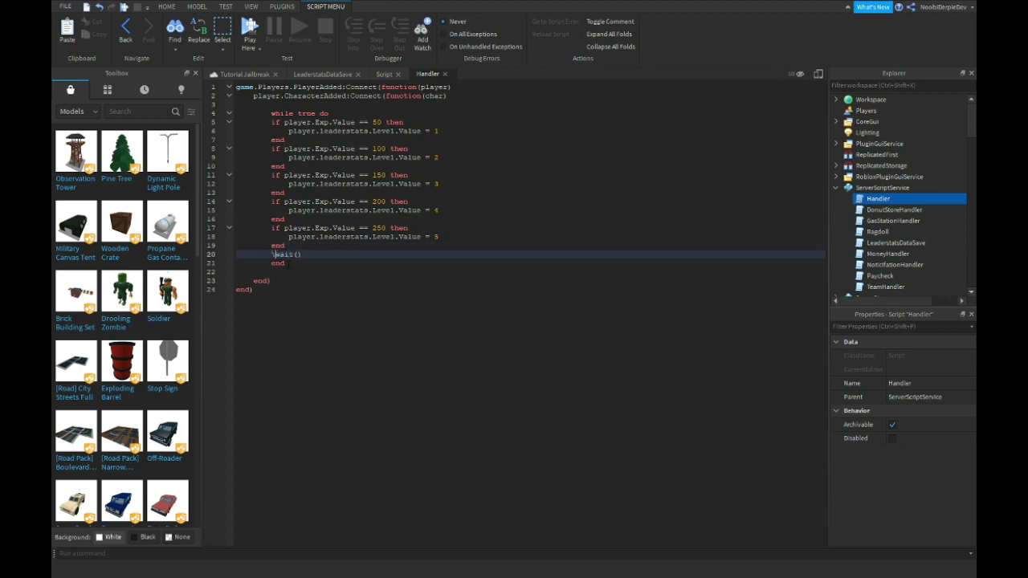
pyautogui.press('Return')
pyautogui.press('Tab')
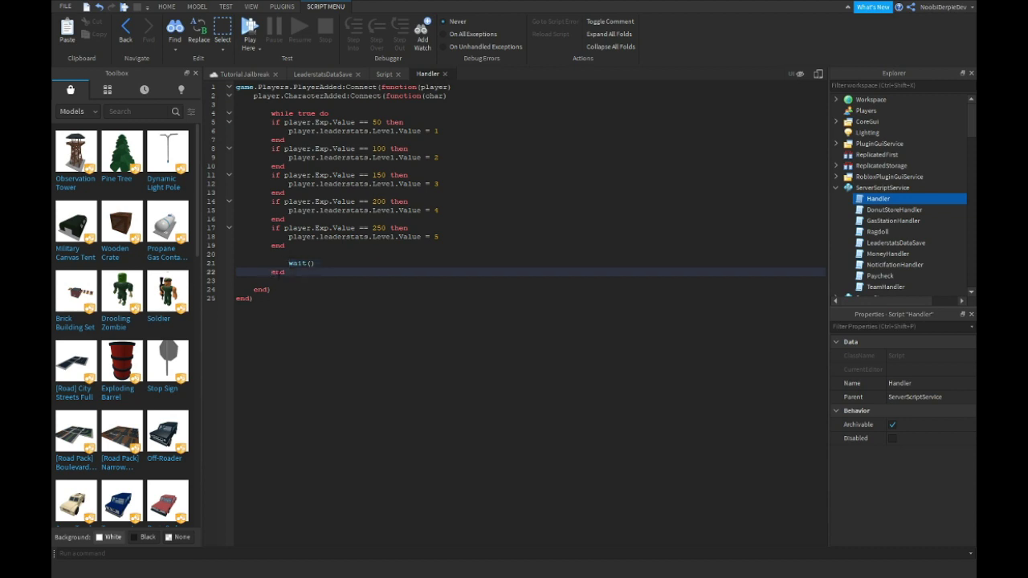
pyautogui.press('Down')
pyautogui.hotkey('shift', 'Tab')
pyautogui.hotkey('shift', 'Tab')
pyautogui.press('Tab')
pyautogui.press('Tab')
pyautogui.press('Return')
pyautogui.press('Return')
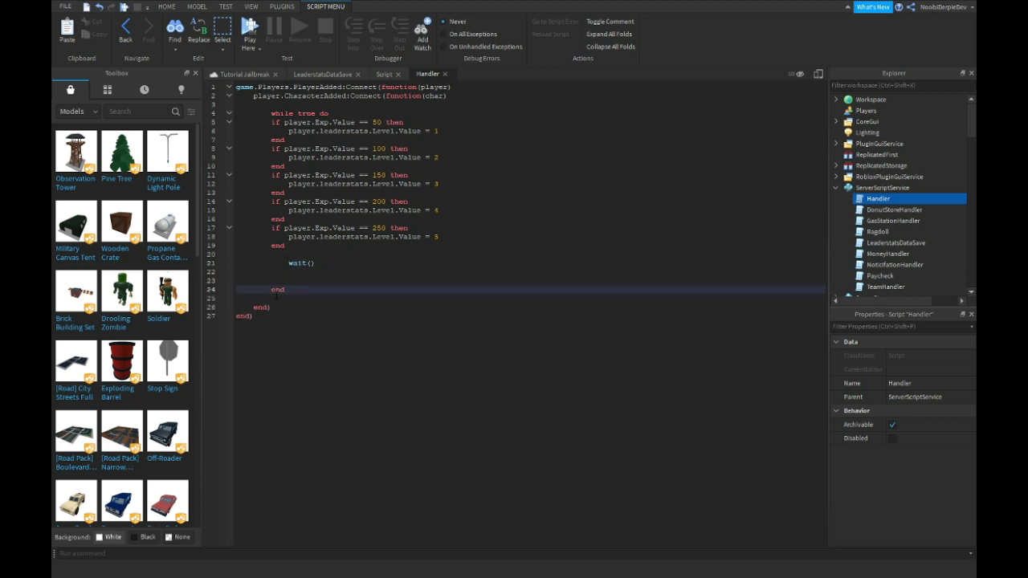
pyautogui.click(277, 297)
pyautogui.press('BackSpace')
pyautogui.press('BackSpace')
pyautogui.press('BackSpace')
pyautogui.press('BackSpace')
pyautogui.press('BackSpace')
pyautogui.press('BackSpace')
pyautogui.press('BackSpace')
pyautogui.press('BackSpace')
pyautogui.hotkey('shift', 'Tab')
pyautogui.press('Up')
pyautogui.hotkey('shift', 'Tab')
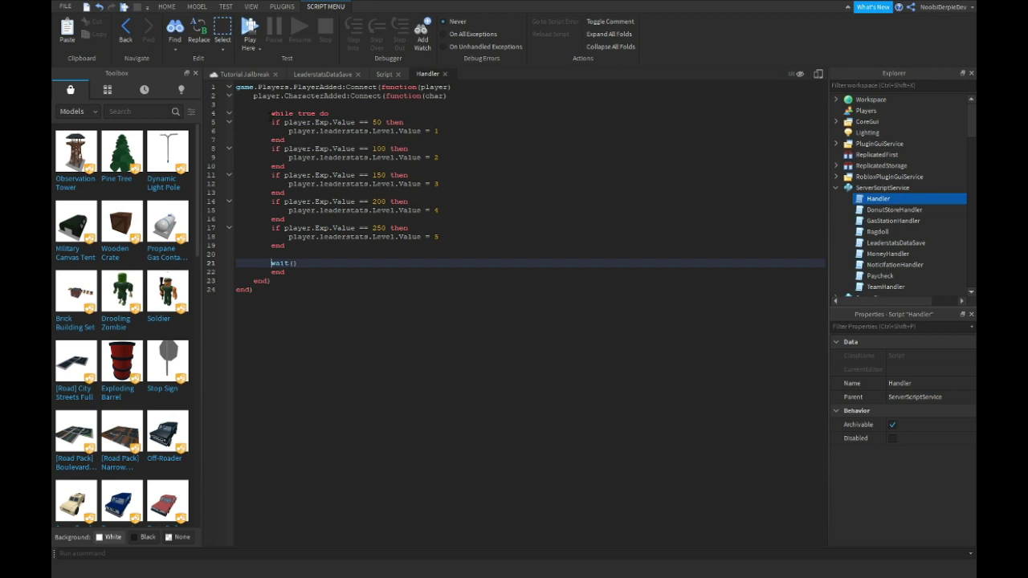
# - Indent the Exp 50 and Exp 100 blocks inside the while loop
pyautogui.click(272, 122)
pyautogui.hotkey('shift', 'Tab')
pyautogui.press('Tab')
pyautogui.press('Tab')
pyautogui.press('Down')
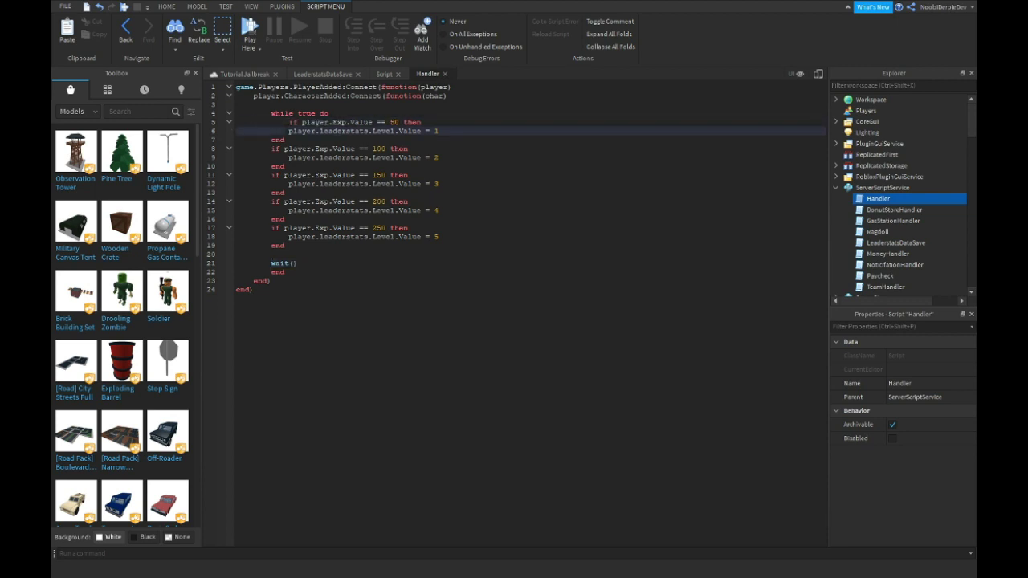
pyautogui.press('Tab')
pyautogui.press('Down')
pyautogui.press('Tab')
pyautogui.press('Down')
pyautogui.press('Tab')
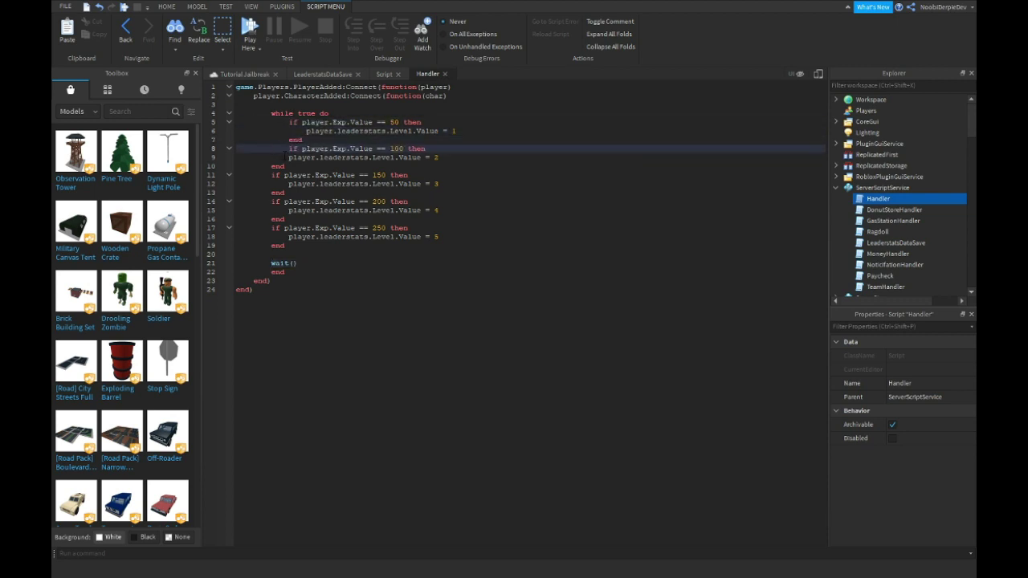
pyautogui.press('Down')
pyautogui.press('Tab')
pyautogui.press('Down')
pyautogui.press('Tab')
pyautogui.press('Down')
pyautogui.press('Tab')
# - Indent the Level 3 assignment and the remaining Exp blocks inside the loop
pyautogui.press('Down')
pyautogui.press('Tab')
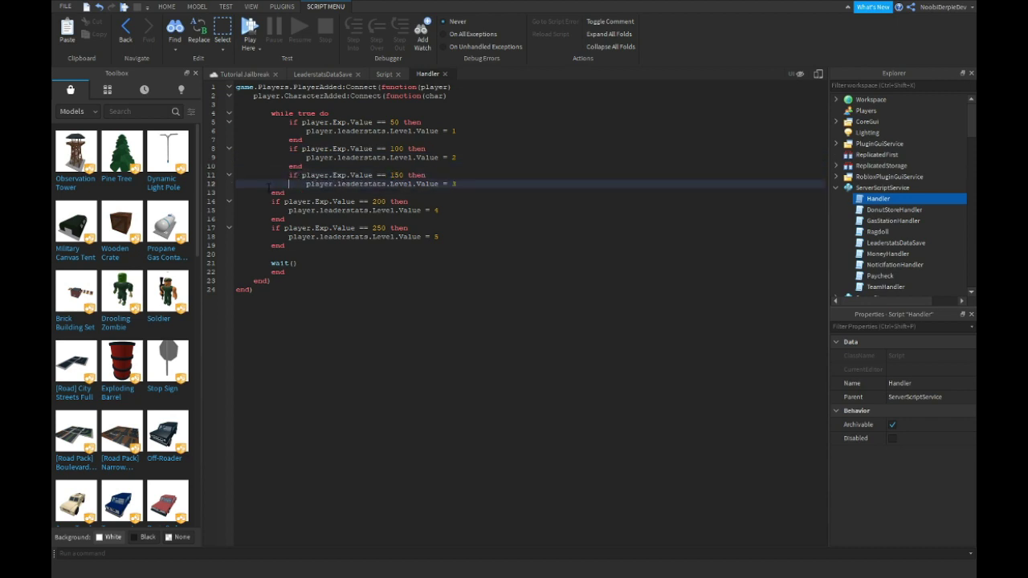
pyautogui.press('Down')
pyautogui.press('Tab')
pyautogui.press('Down')
pyautogui.press('Tab')
pyautogui.press('Down')
pyautogui.press('Tab')
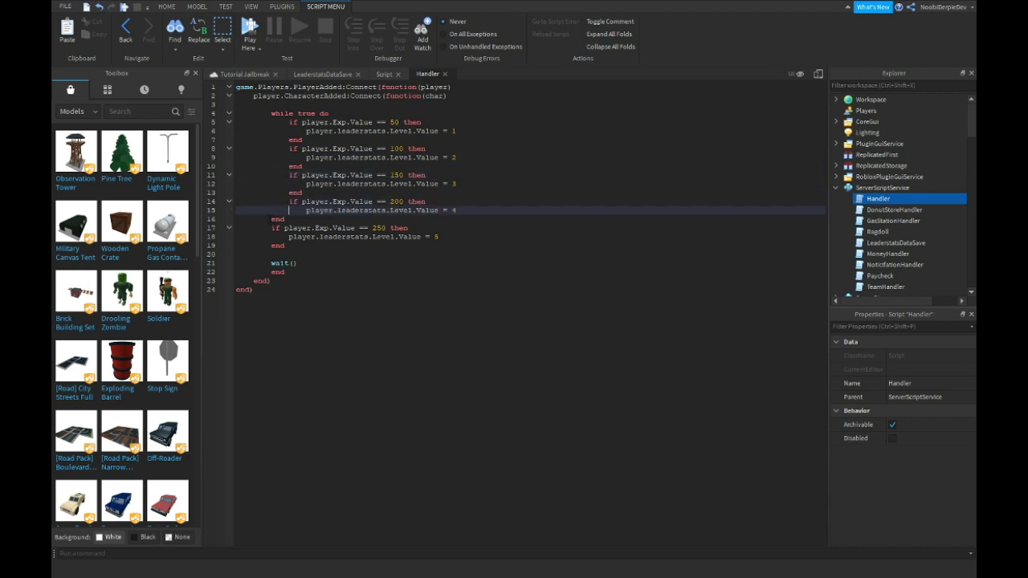
pyautogui.press('Down')
pyautogui.press('Tab')
pyautogui.press('Down')
pyautogui.press('Tab')
pyautogui.press('Down')
pyautogui.press('Tab')
pyautogui.press('Down')
pyautogui.press('Tab')
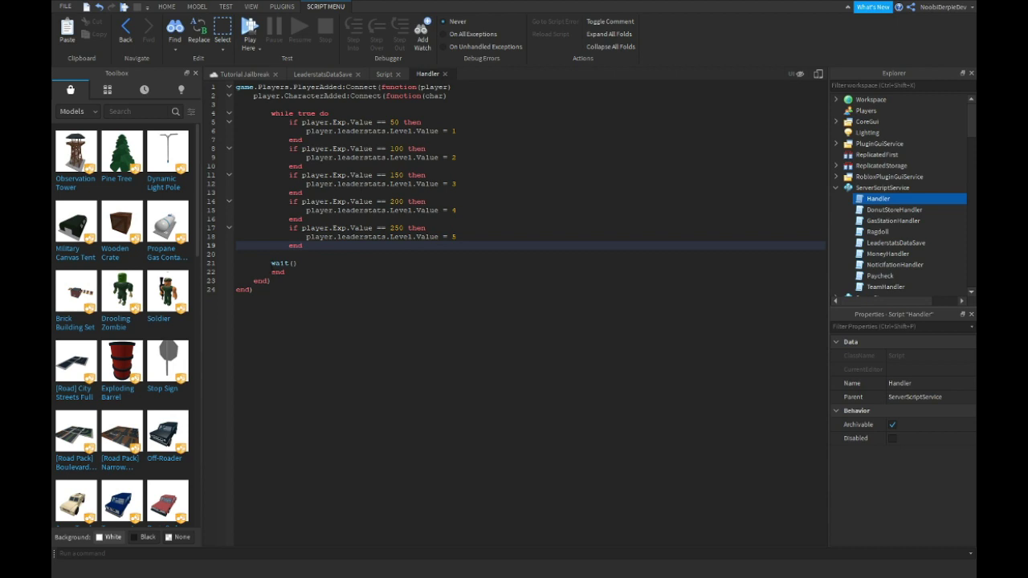
# - Start a playtest of the Tutorial Jailbreak place and walk toward the bank
pyautogui.click(244, 74)
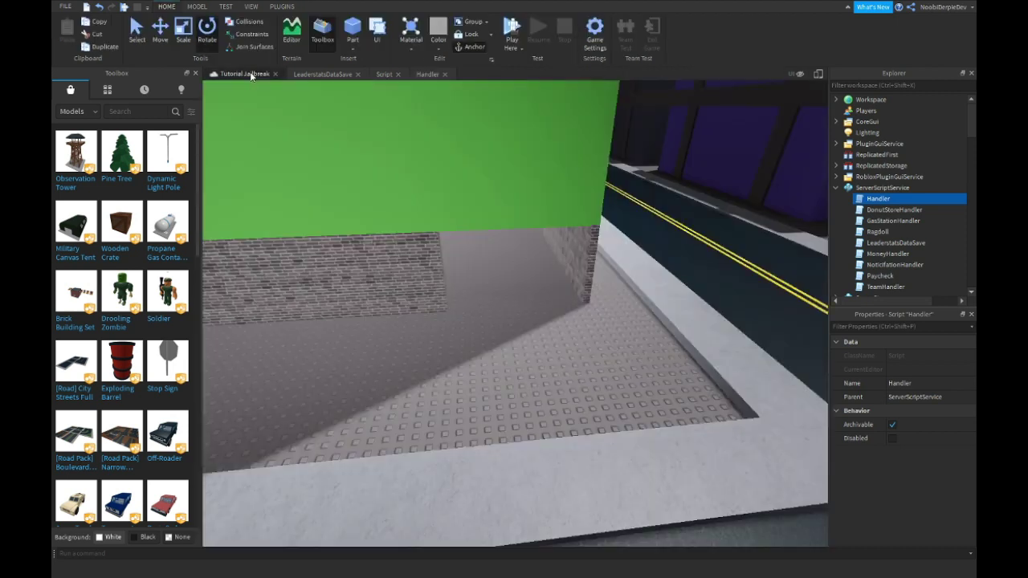
pyautogui.press('F5')
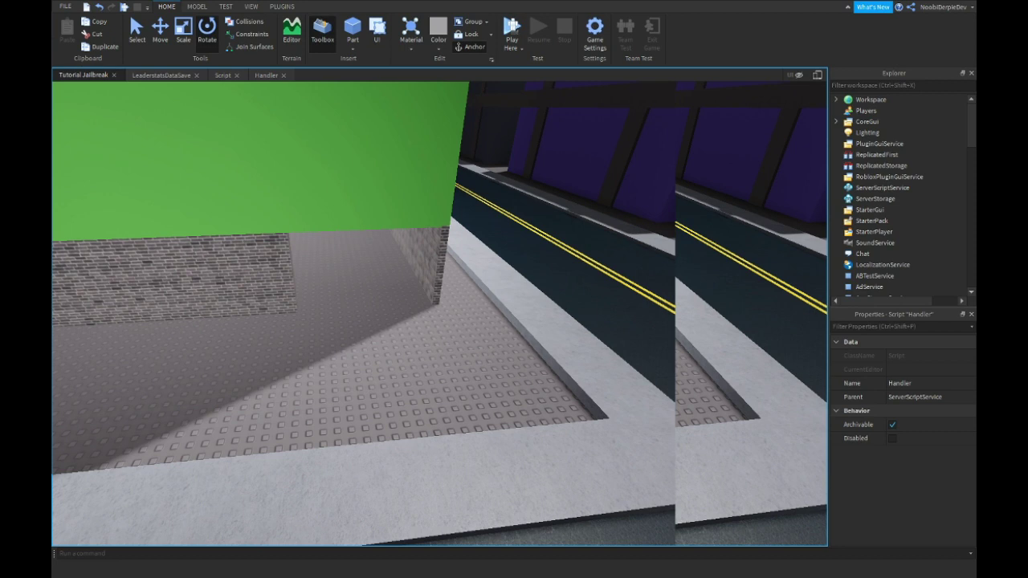
pyautogui.press('F5')
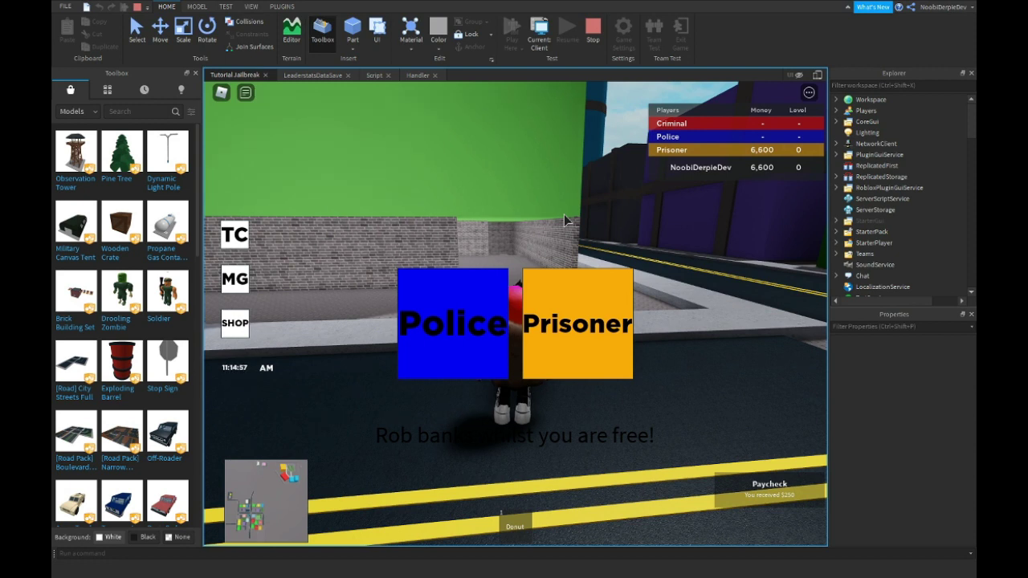
pyautogui.press('w')
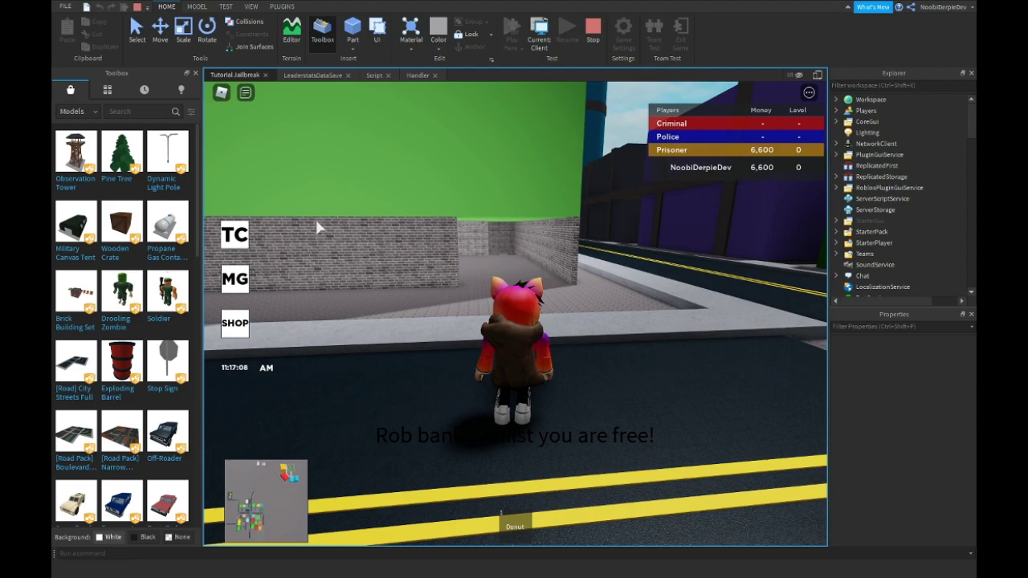
pyautogui.press('a')
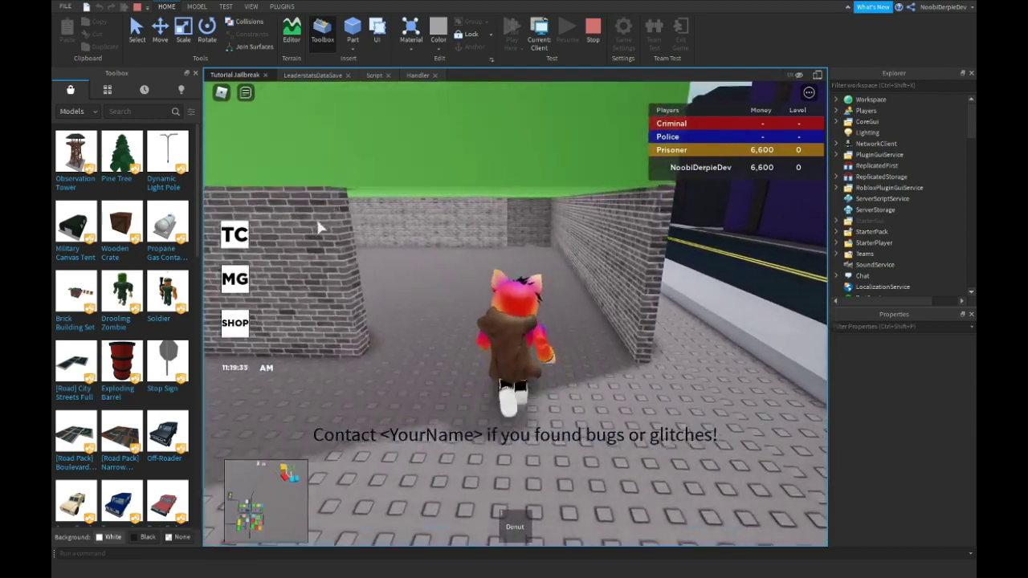
# - Walk through the laser corridor into the bank, briefly checking the developer console
pyautogui.press('w')
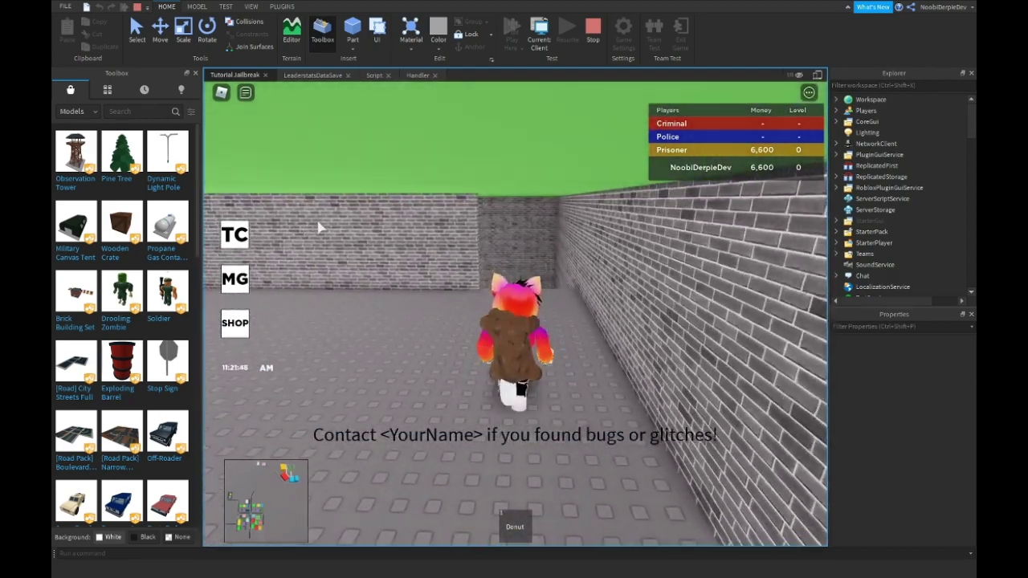
pyautogui.moveTo(319, 228); pyautogui.dragTo(452, 261, button='right')
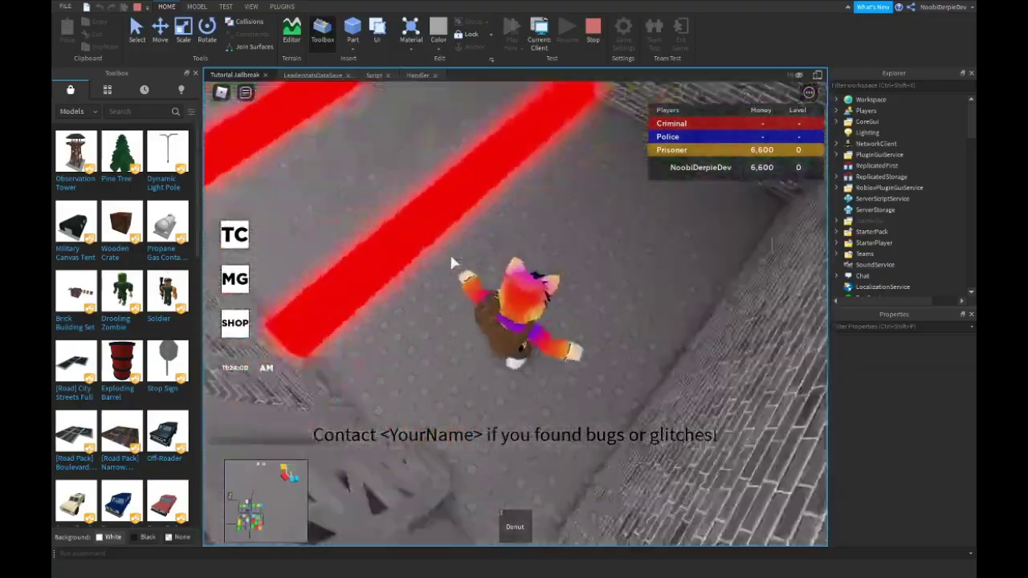
pyautogui.press('w')
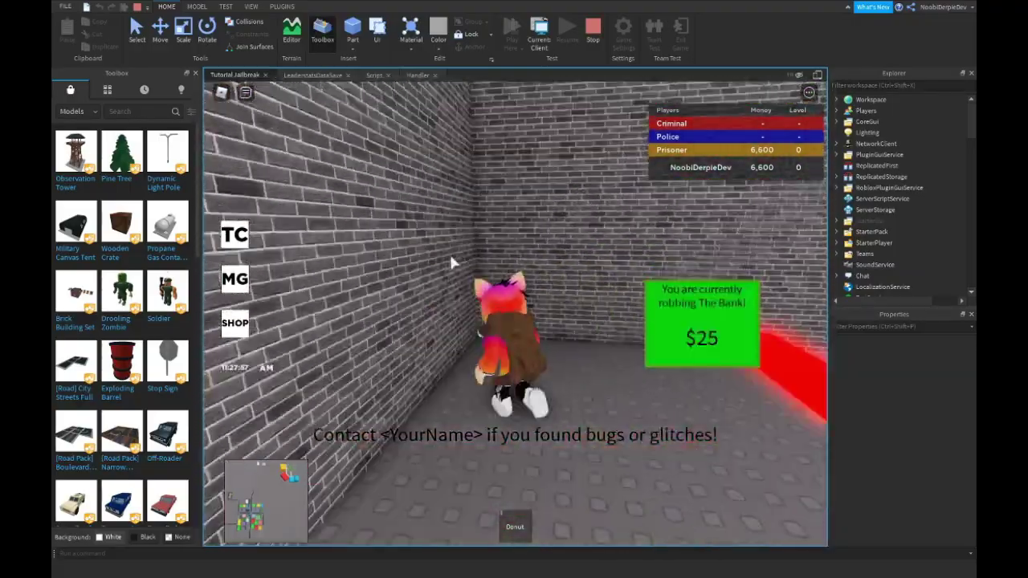
pyautogui.moveTo(451, 262); pyautogui.dragTo(451, 262, button='right')
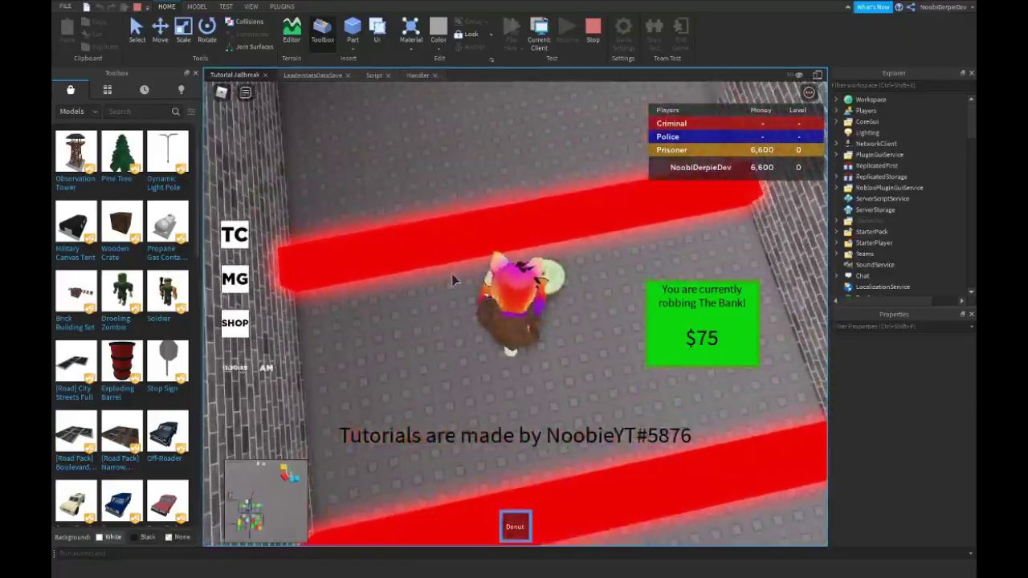
pyautogui.press('w')
pyautogui.press('w')
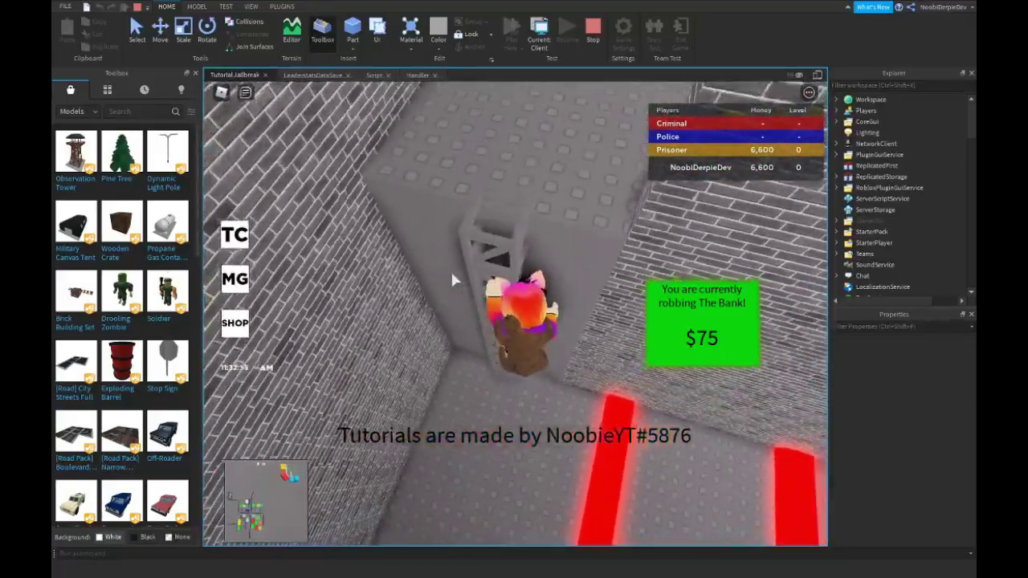
pyautogui.press('F9')
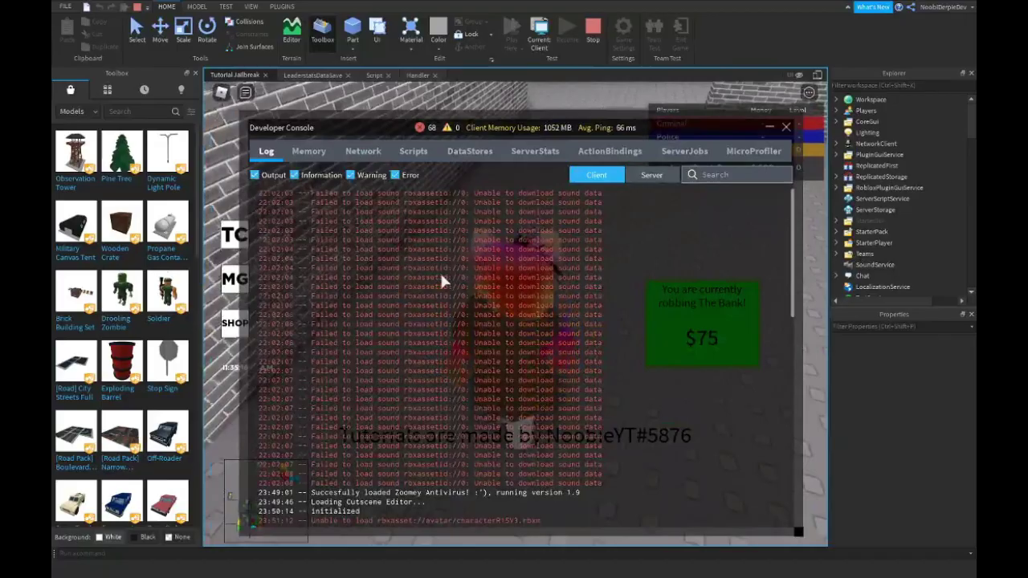
pyautogui.press('F9')
# - Climb out of the bank to collect the reward, bringing Level to 1
pyautogui.press('w')
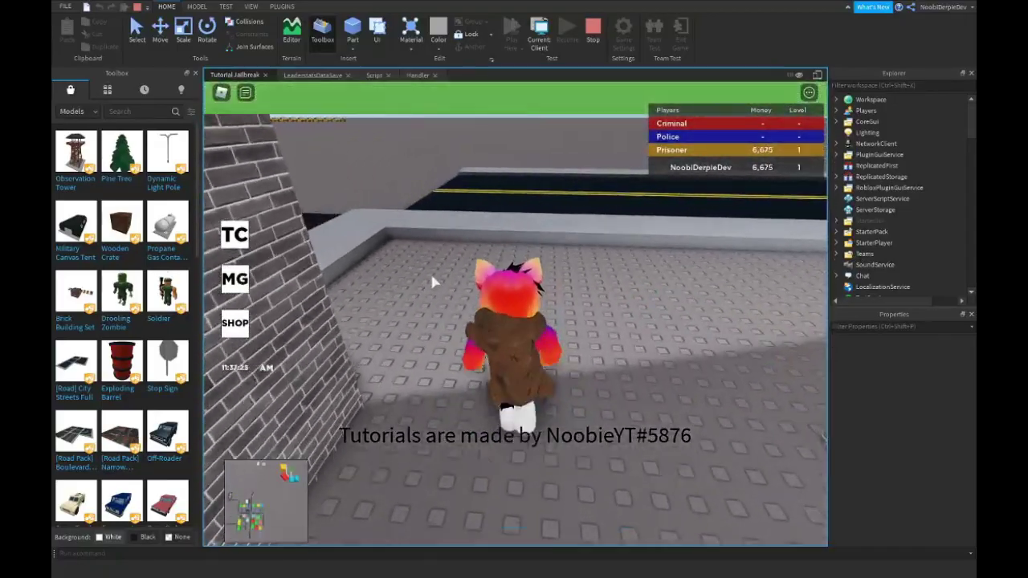
pyautogui.press('w')
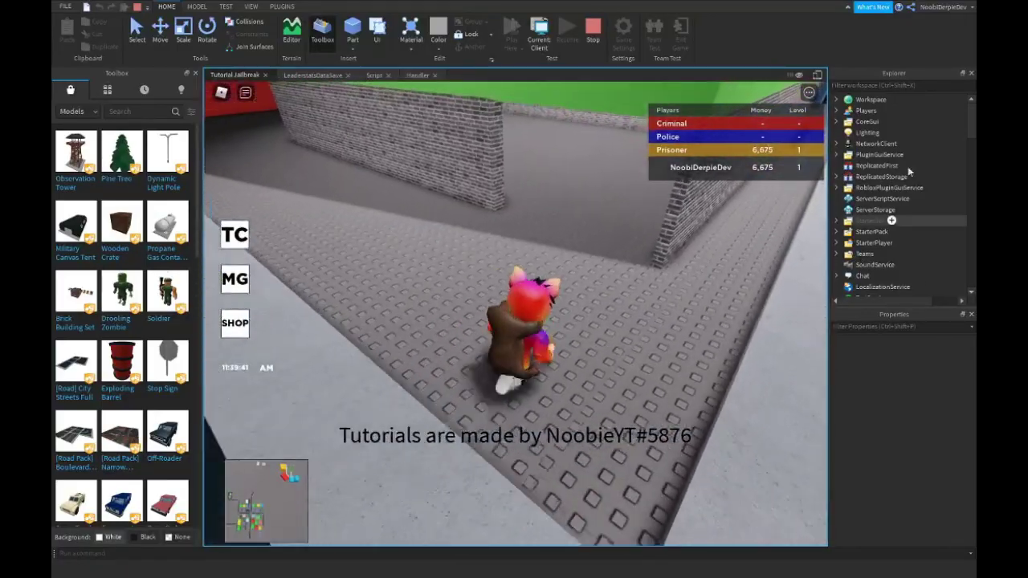
pyautogui.scroll(5, 666, 223)
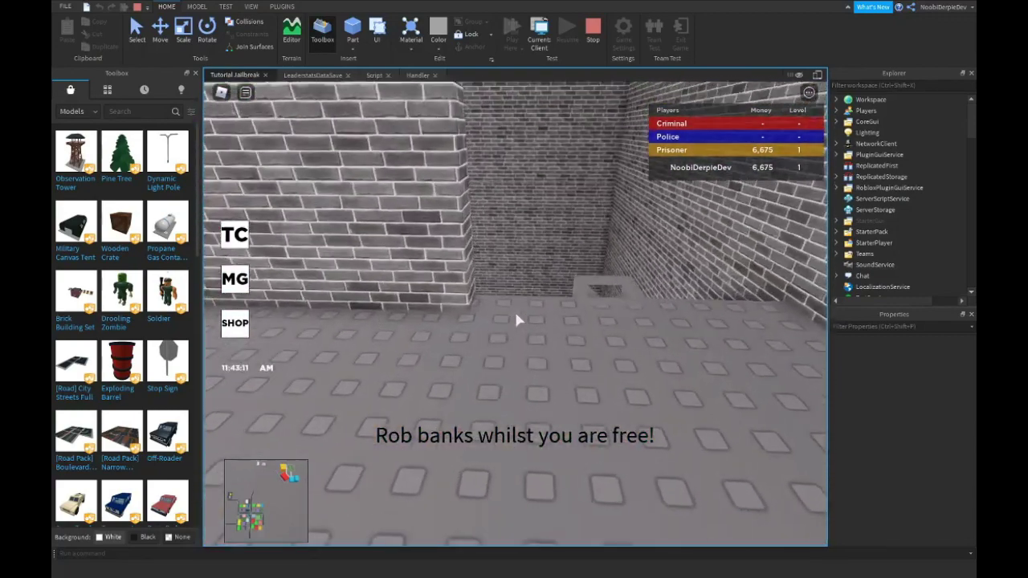
pyautogui.press('w')
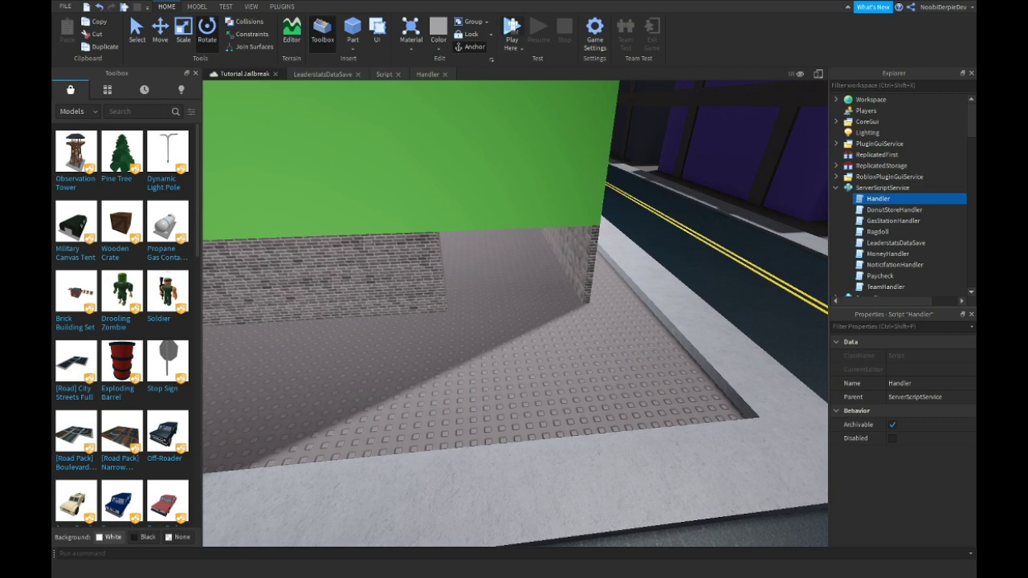
# - Relaunch Play with F5 so the Police or Prisoner team selection loads
pyautogui.press('F5')
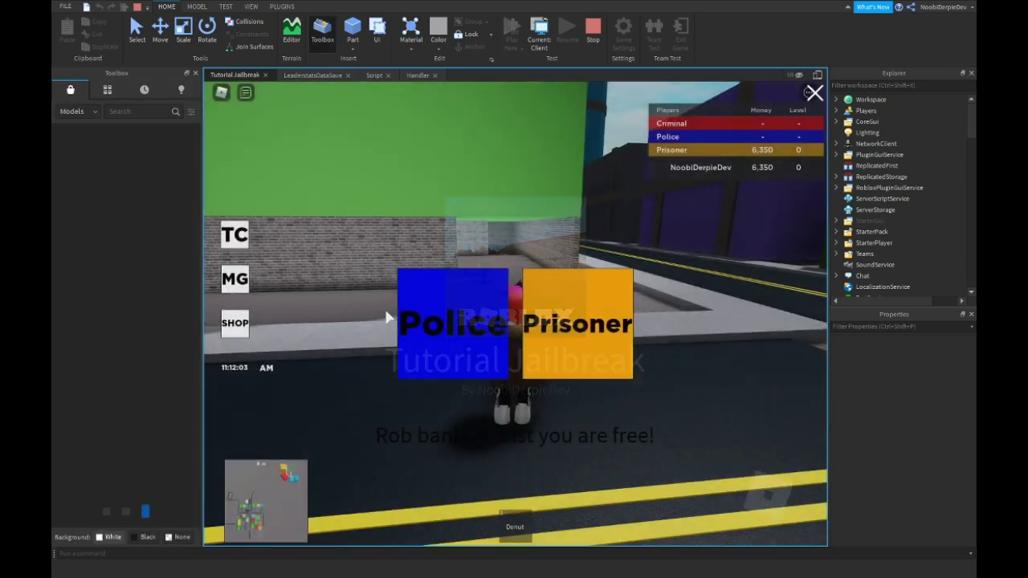
# - Run down the brick corridor past the laser bars into the bank and climb the wall truss
pyautogui.press('w')
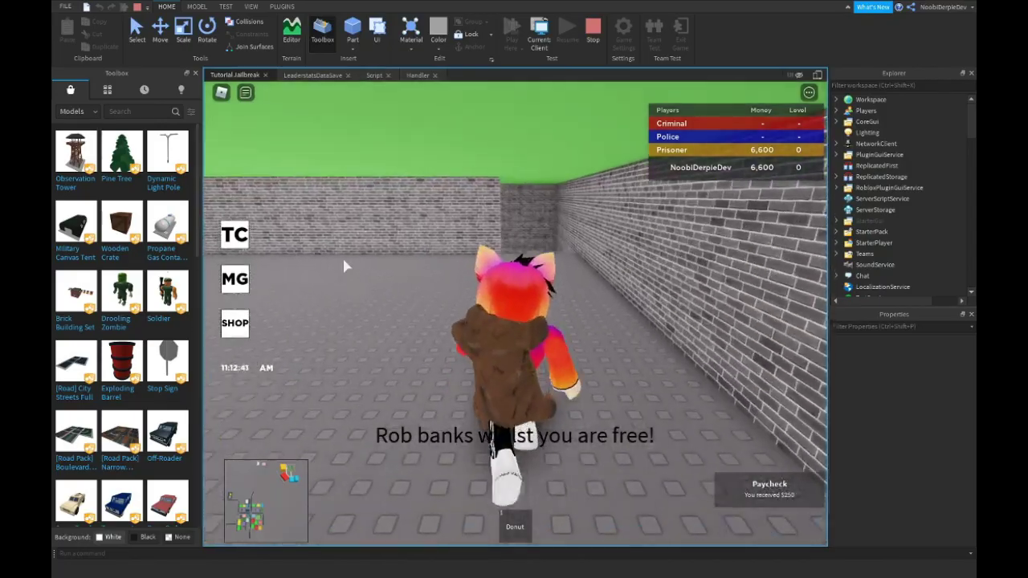
pyautogui.scroll(5, 342, 255)
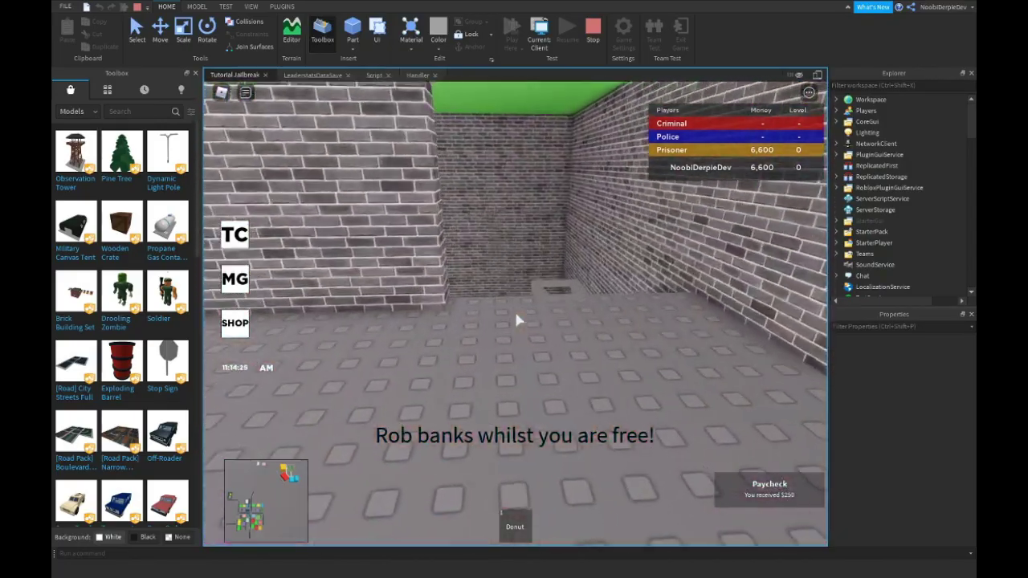
pyautogui.press('w')
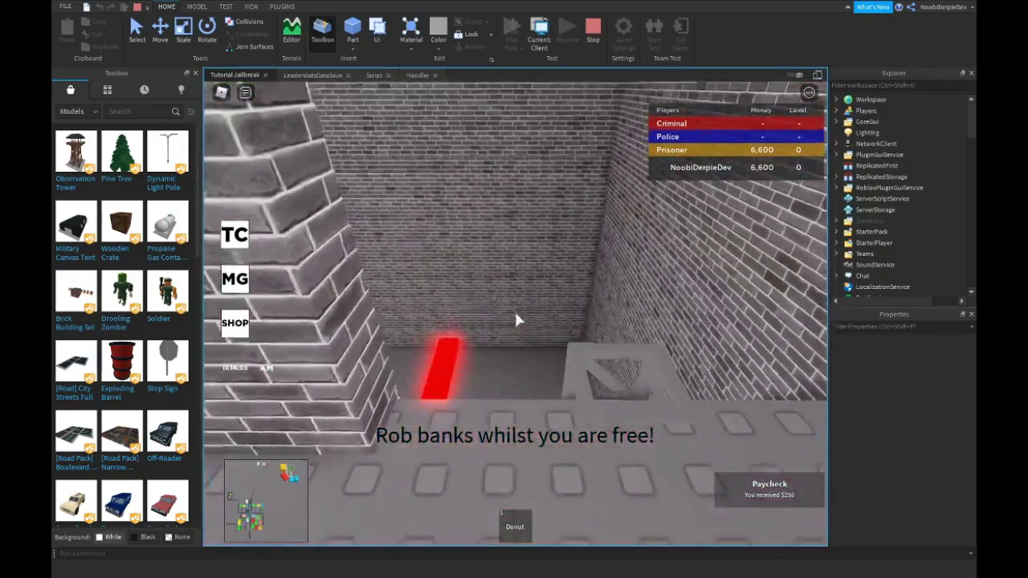
pyautogui.press('w')
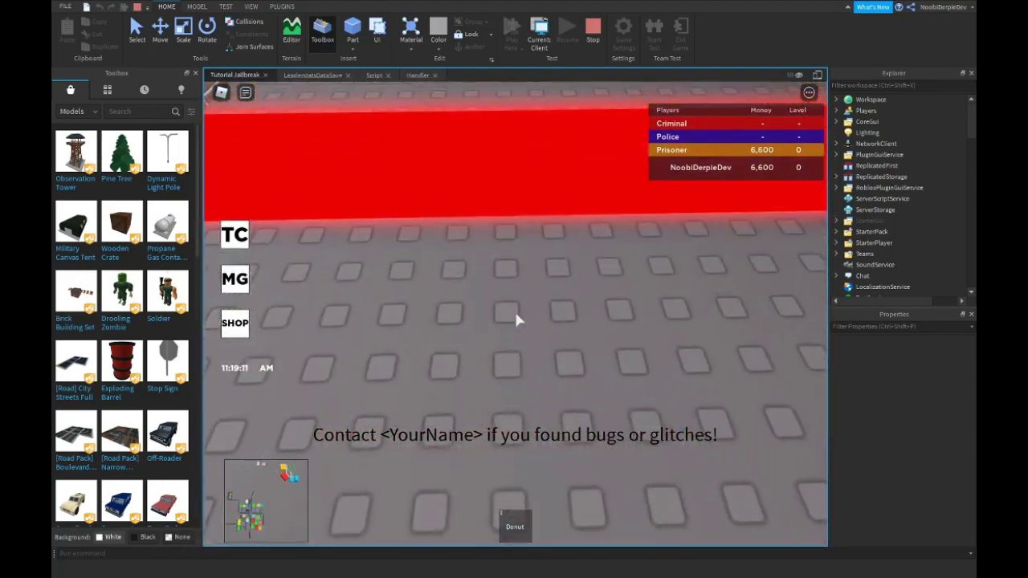
pyautogui.scroll(-5, 516, 320)
pyautogui.press('w')
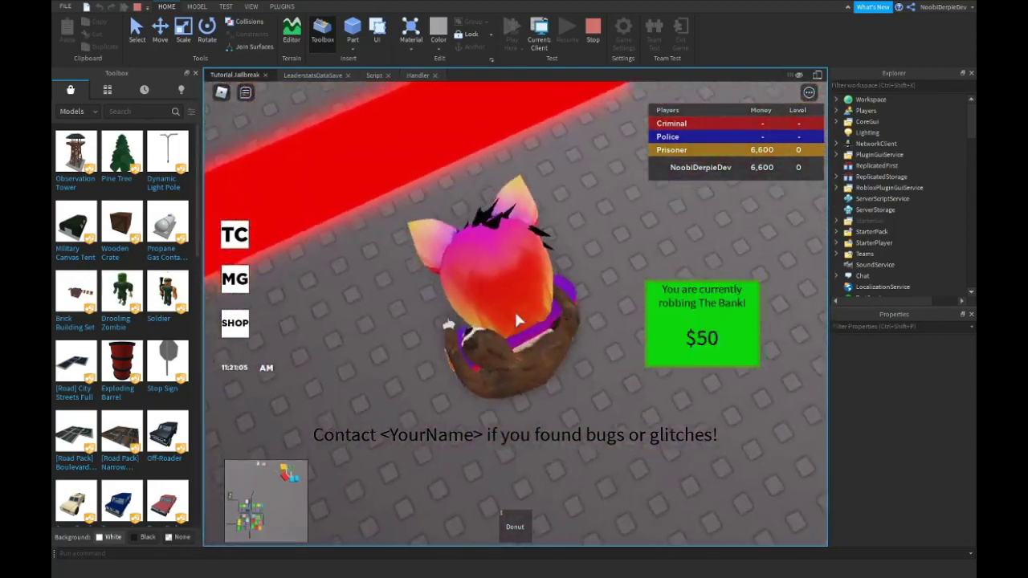
pyautogui.press('w')
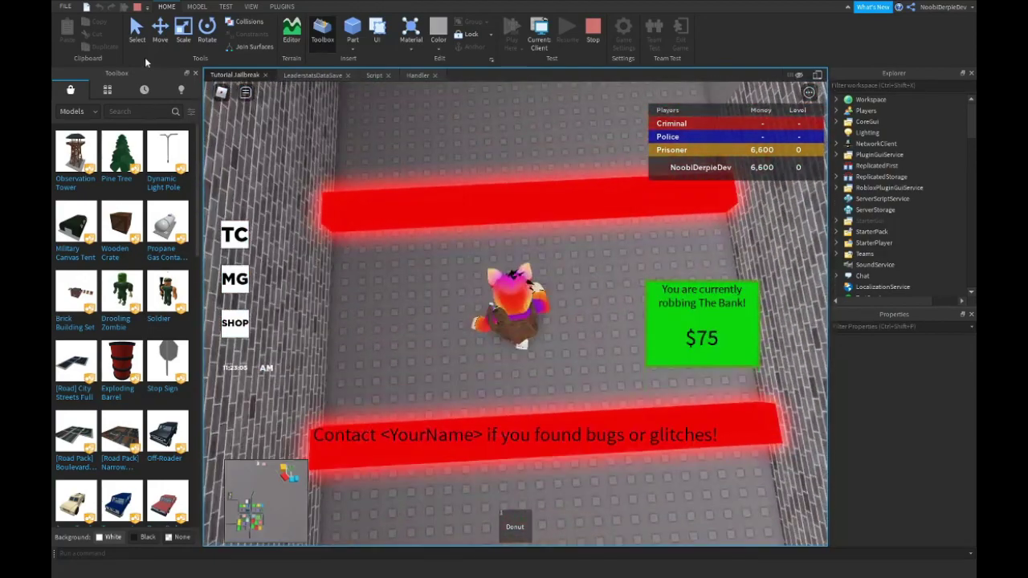
pyautogui.moveTo(401, 203)
pyautogui.mouseDown(button='right')
pyautogui.moveTo(441, 233)
pyautogui.moveTo(594, 265)
pyautogui.mouseUp(button='right')
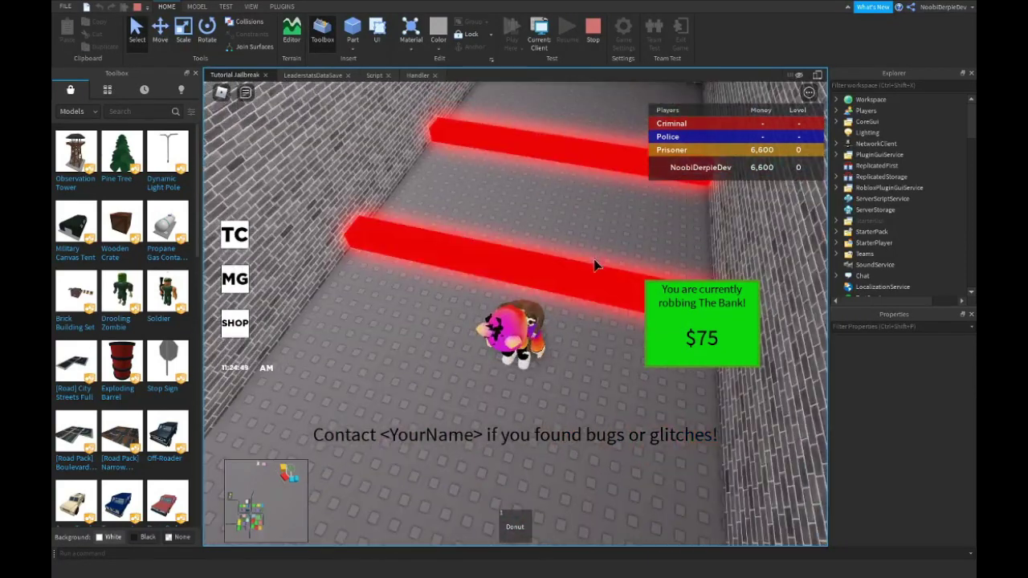
pyautogui.press('w')
pyautogui.moveTo(550, 156); pyautogui.dragTo(502, 195, button='right')
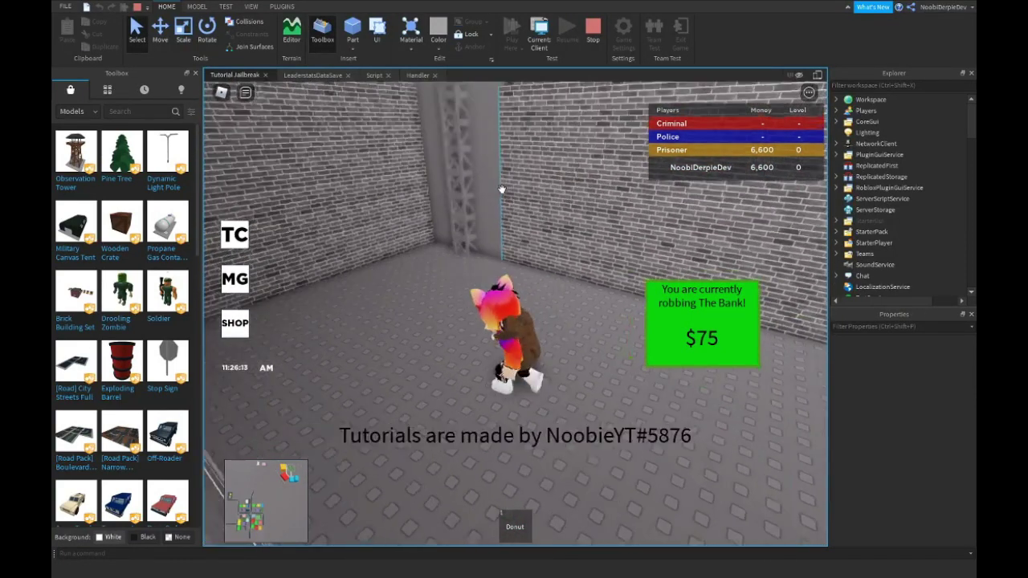
pyautogui.press('w')
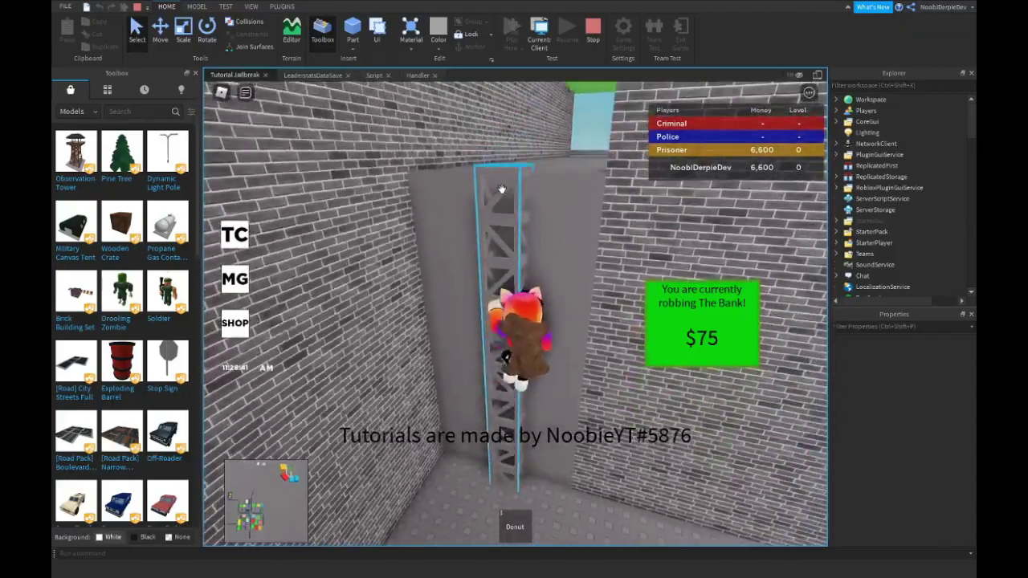
# - Rob the bank again and walk out to collect the reward
pyautogui.press('w')
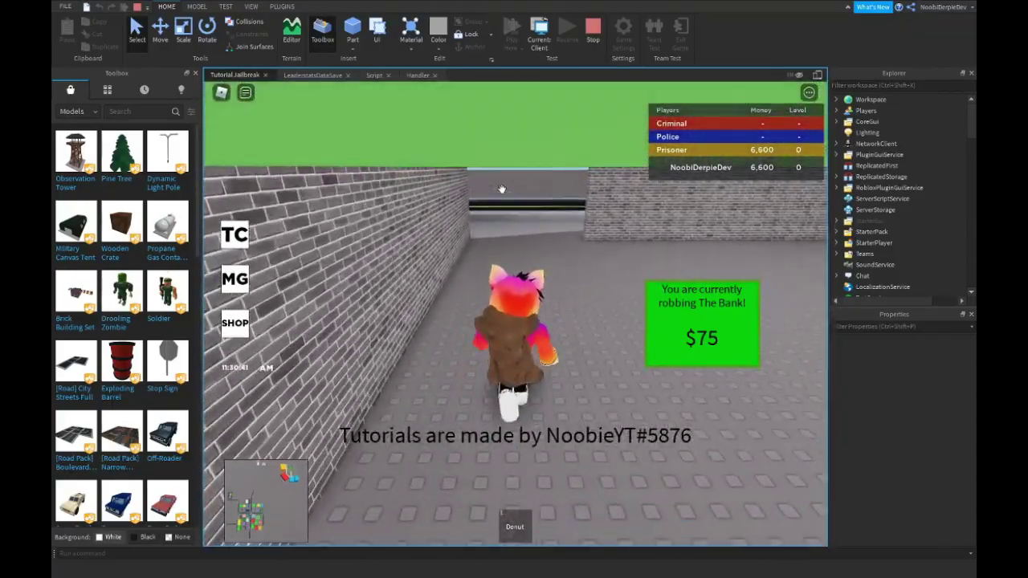
pyautogui.press('w')
pyautogui.moveTo(546, 237); pyautogui.dragTo(515, 320, button='right')
pyautogui.press('w')
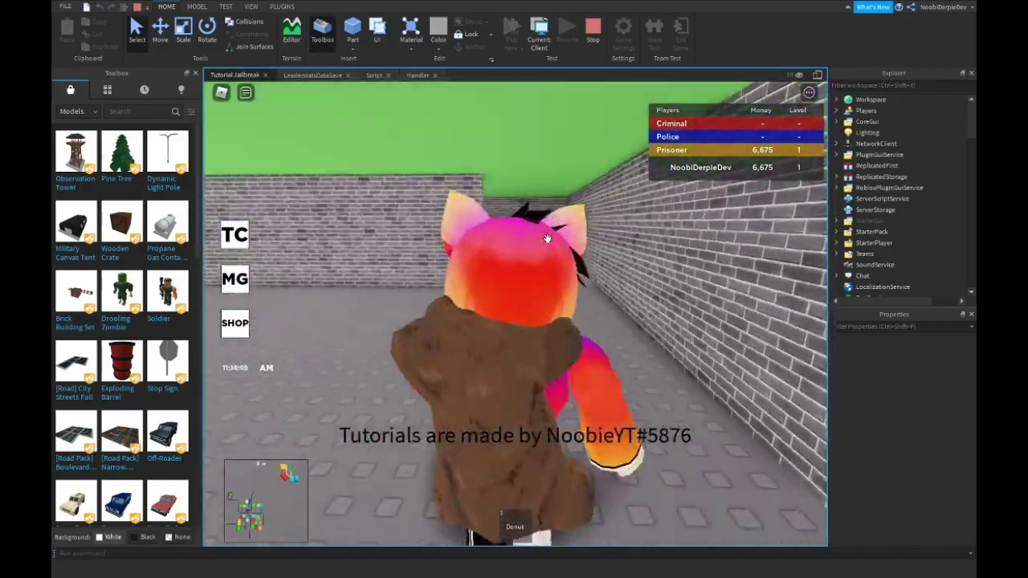
pyautogui.press('w')
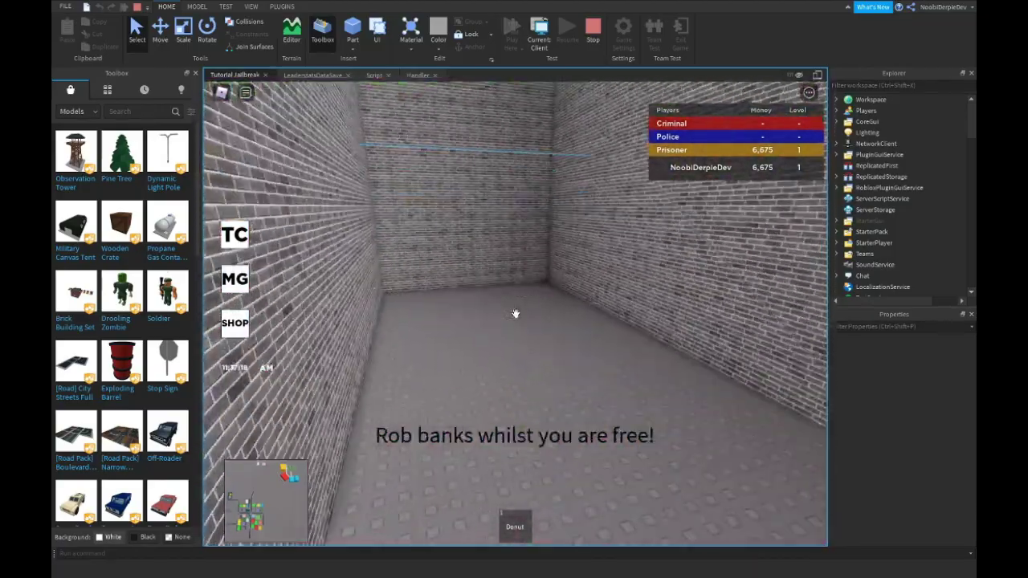
pyautogui.press('w')
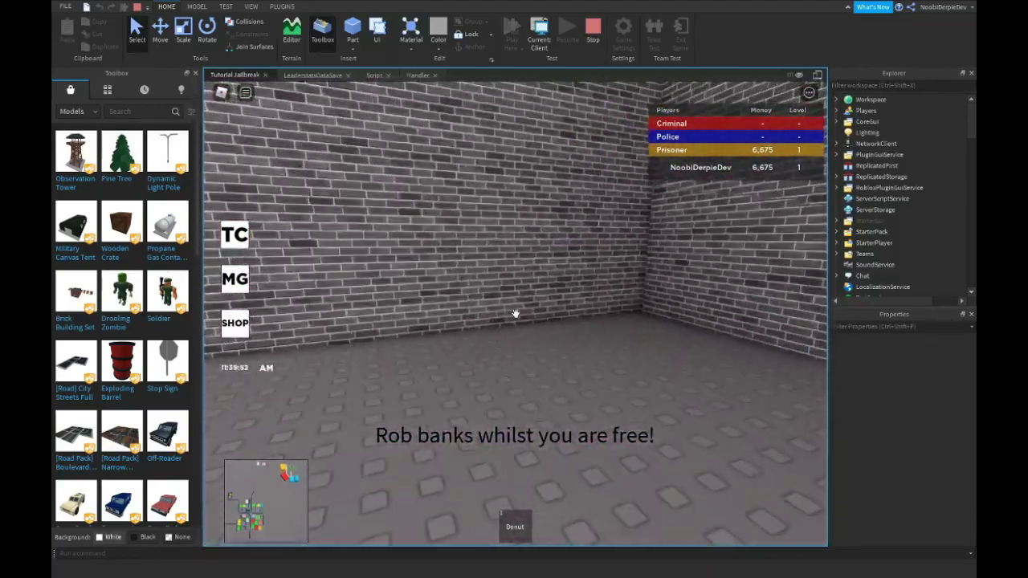
pyautogui.press('w')
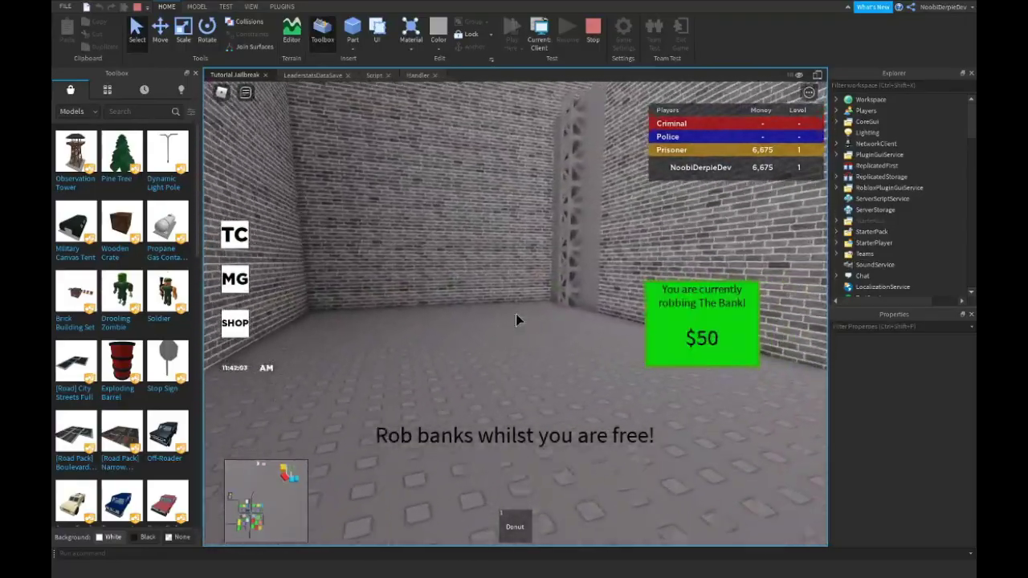
pyautogui.press('w')
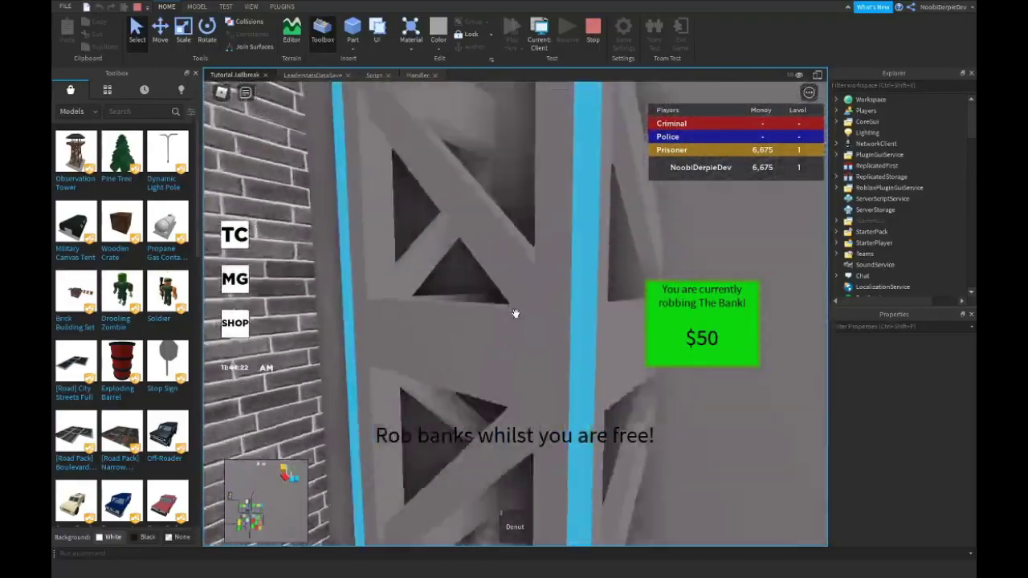
pyautogui.press('w')
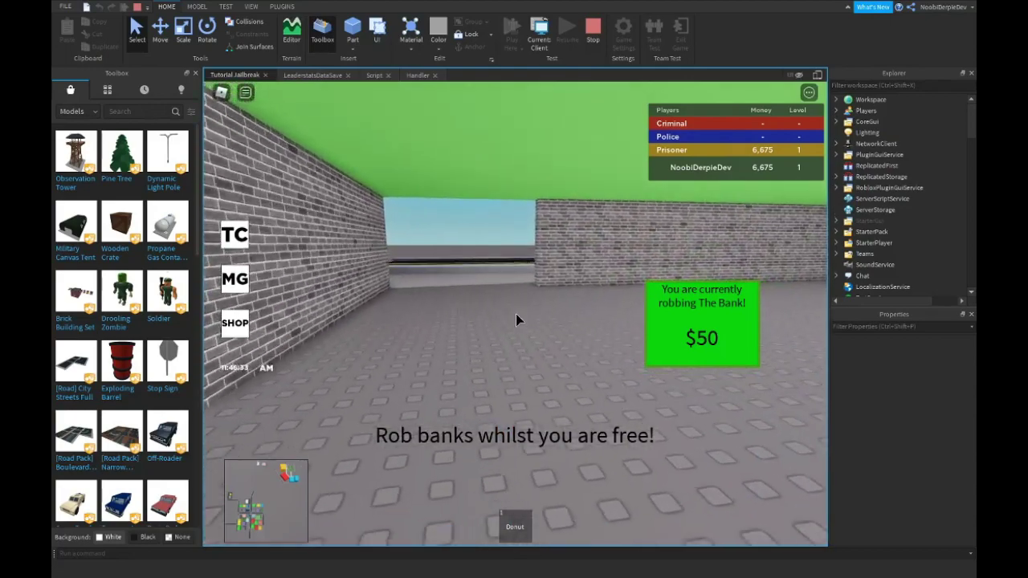
pyautogui.press('w')
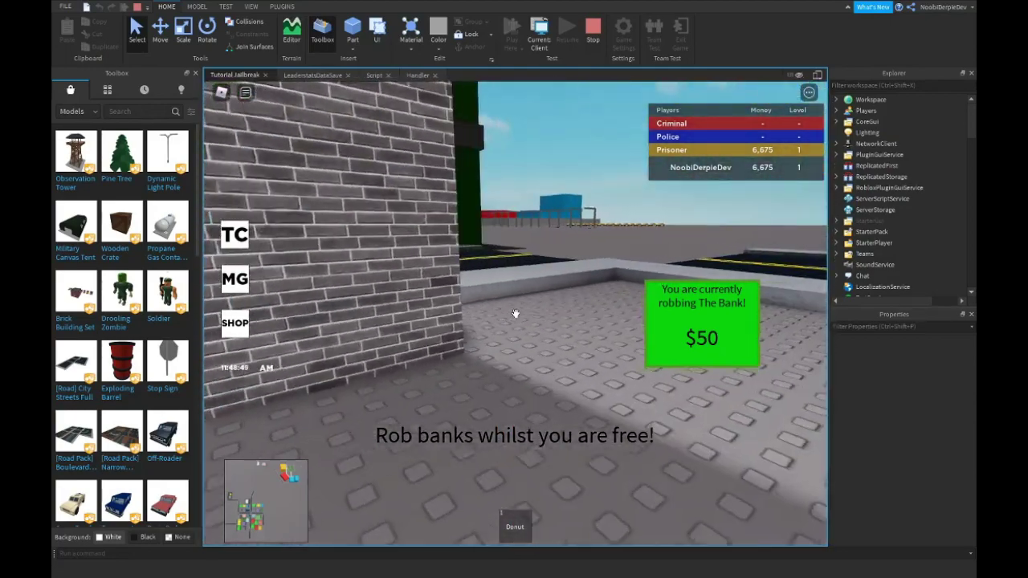
# - Walk the avatar along the road by the green building as Level reaches 2
pyautogui.scroll(-5, 516, 313)
pyautogui.scroll(-5, 515, 313)
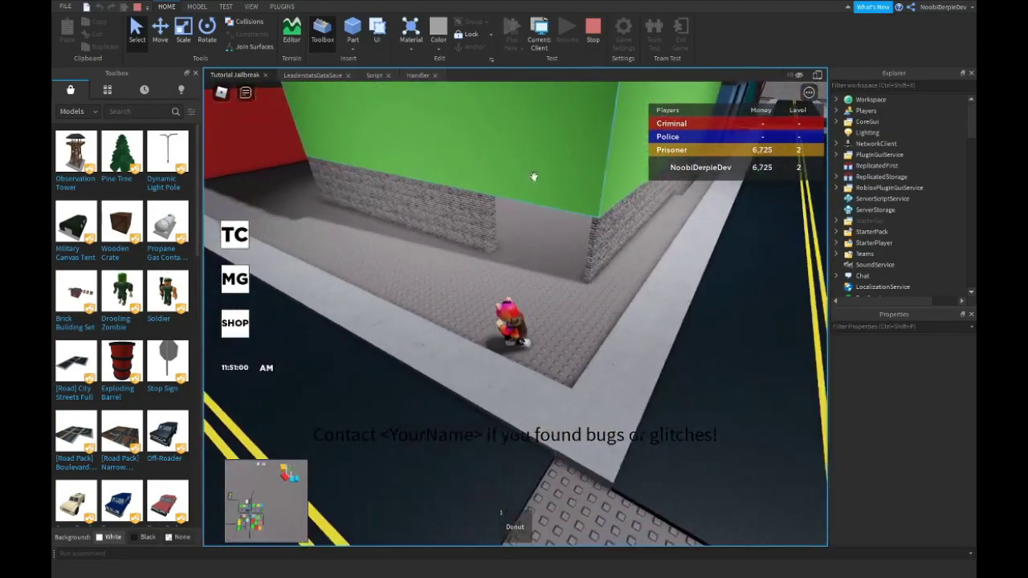
pyautogui.press('w')
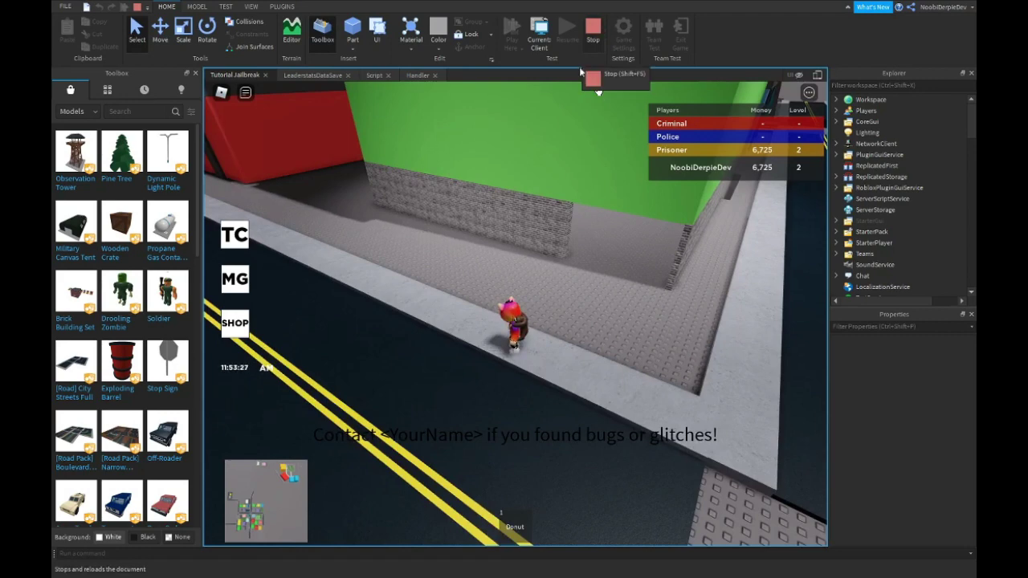
pyautogui.press('w')
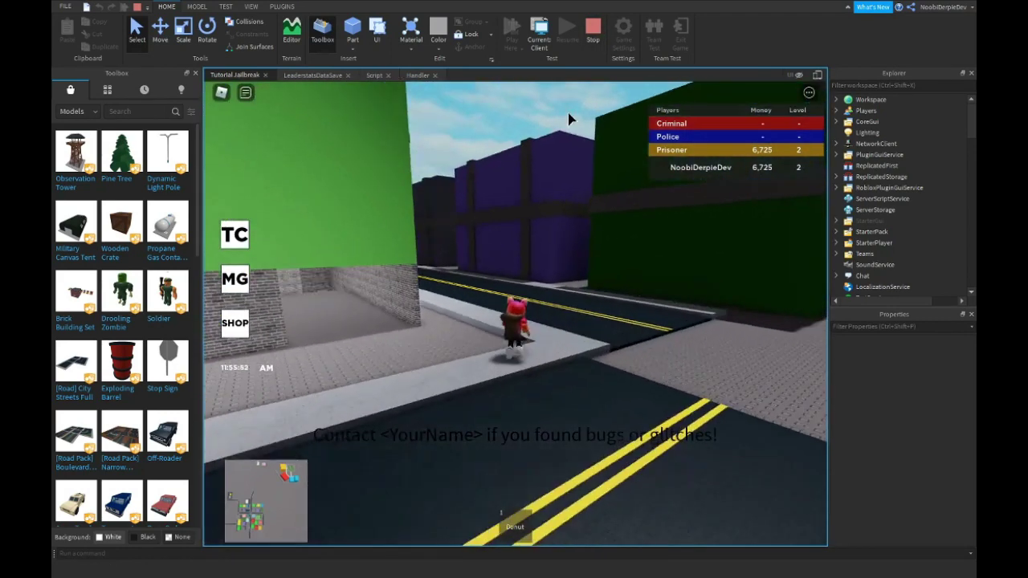
pyautogui.press('a')
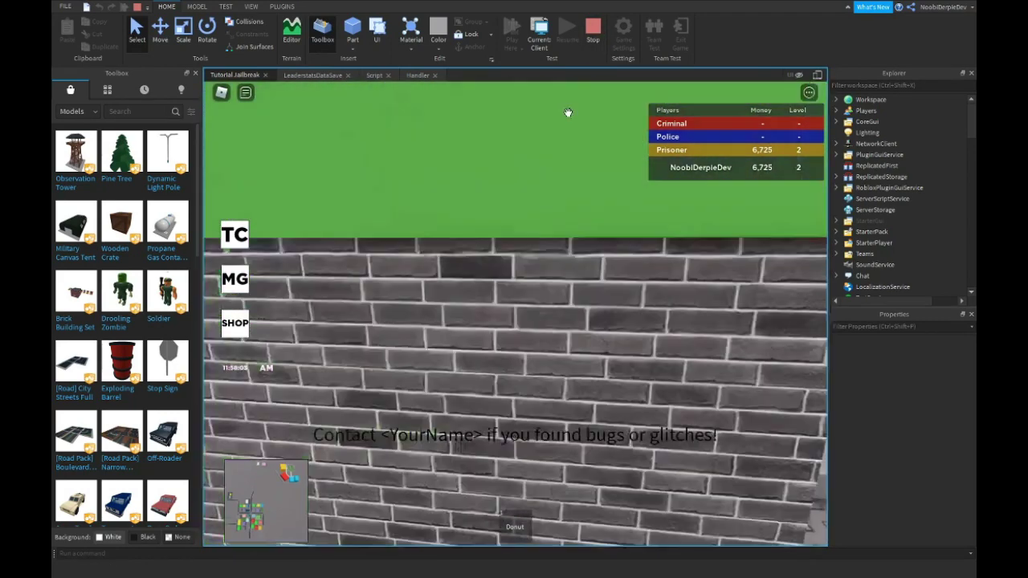
pyautogui.press('w')
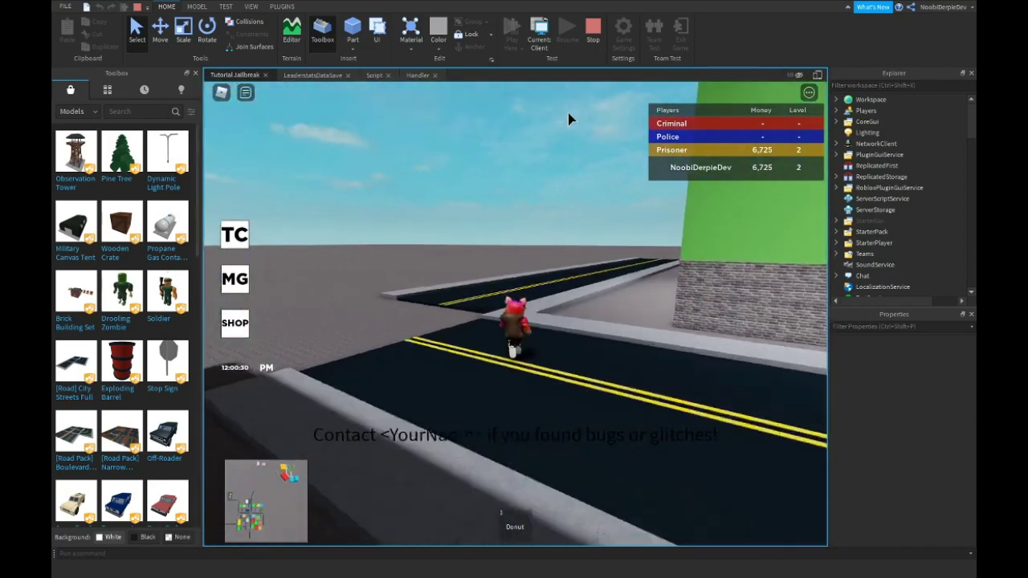
pyautogui.press('w')
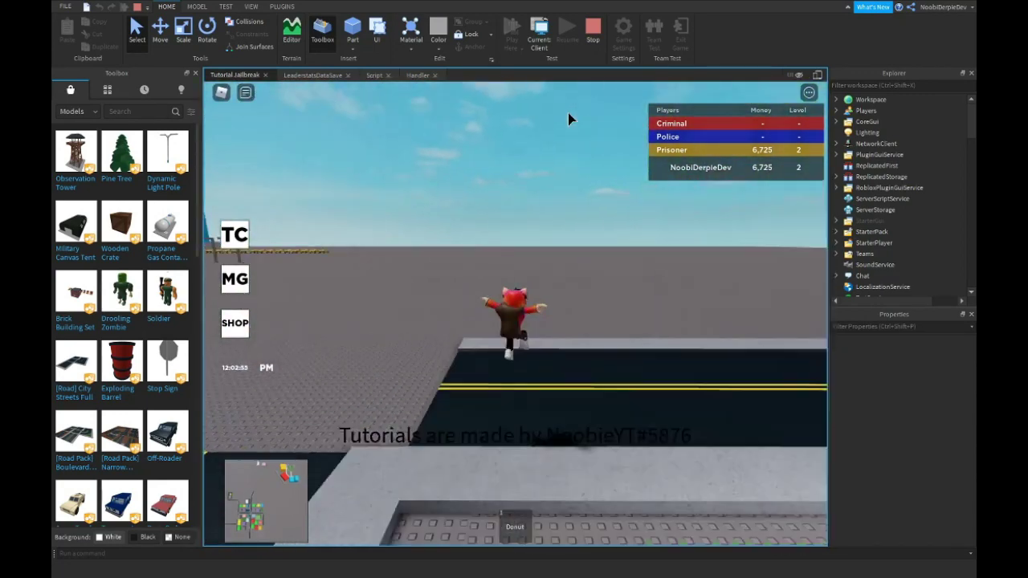
pyautogui.press('w')
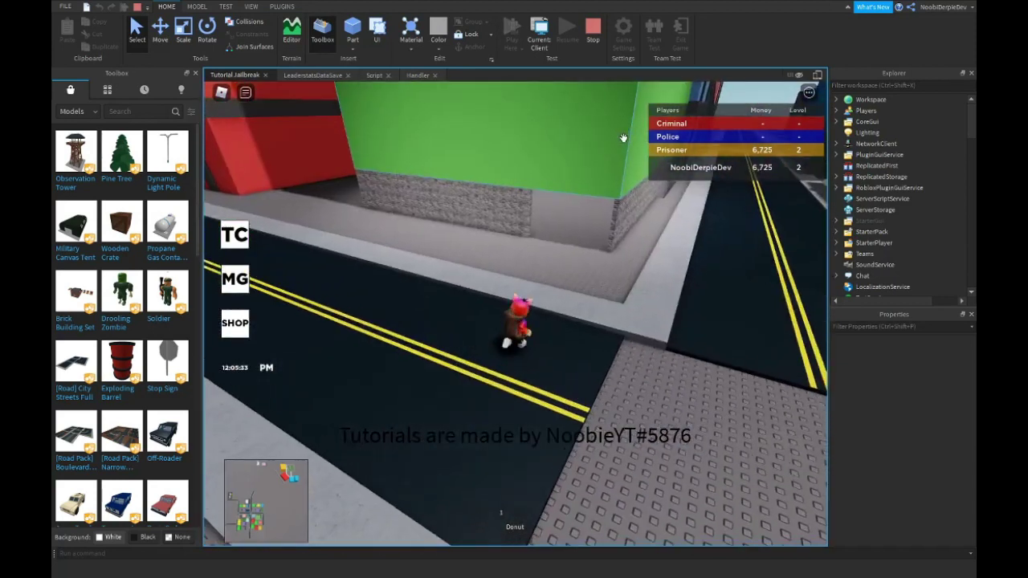
pyautogui.press('w')
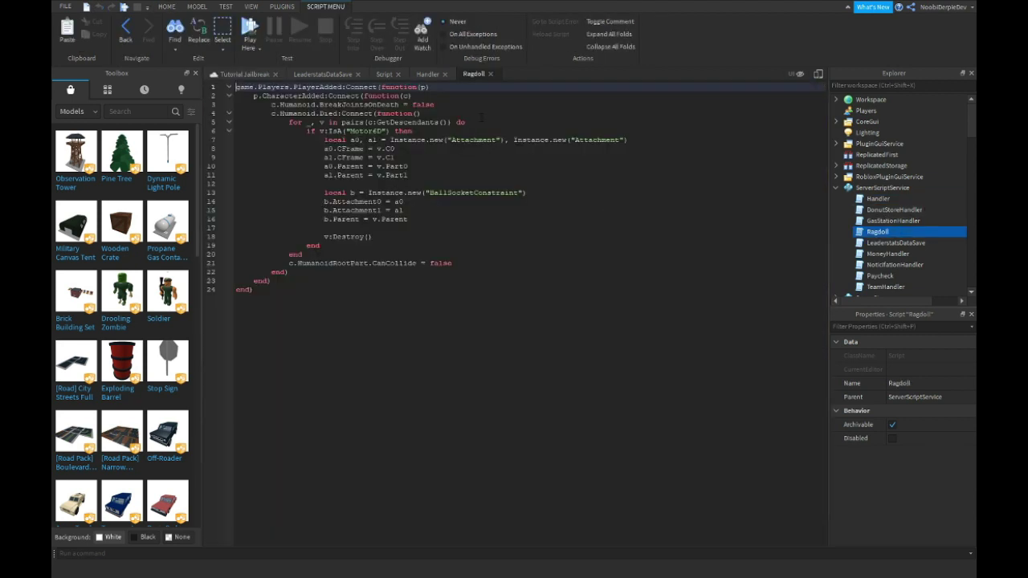
# - Close the Ragdoll script, expand the Pistol folder, and open StarterCharacterScripts' Punch script
pyautogui.click(489, 74)
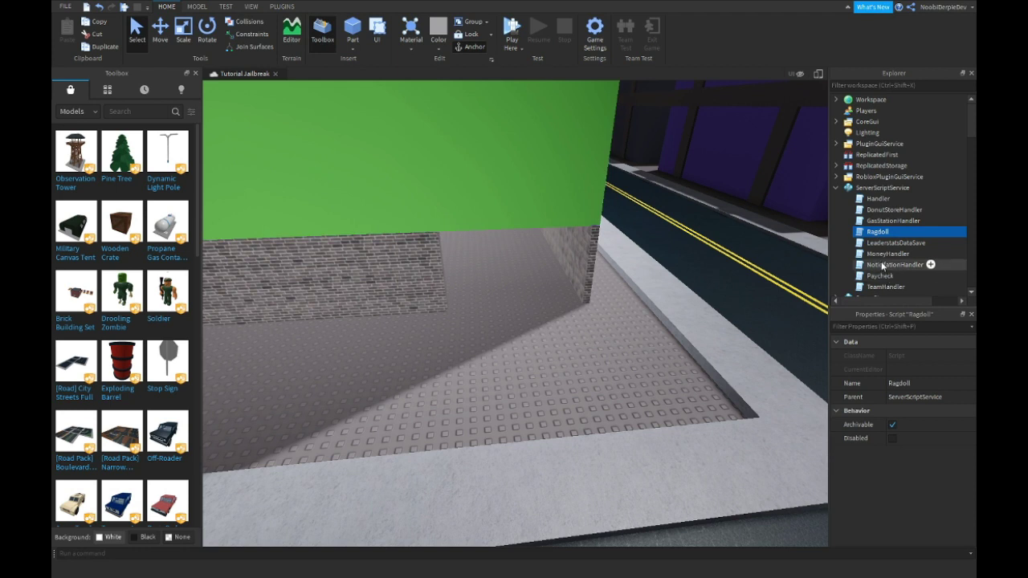
pyautogui.scroll(-1, 882, 266)
pyautogui.scroll(-2, 866, 257)
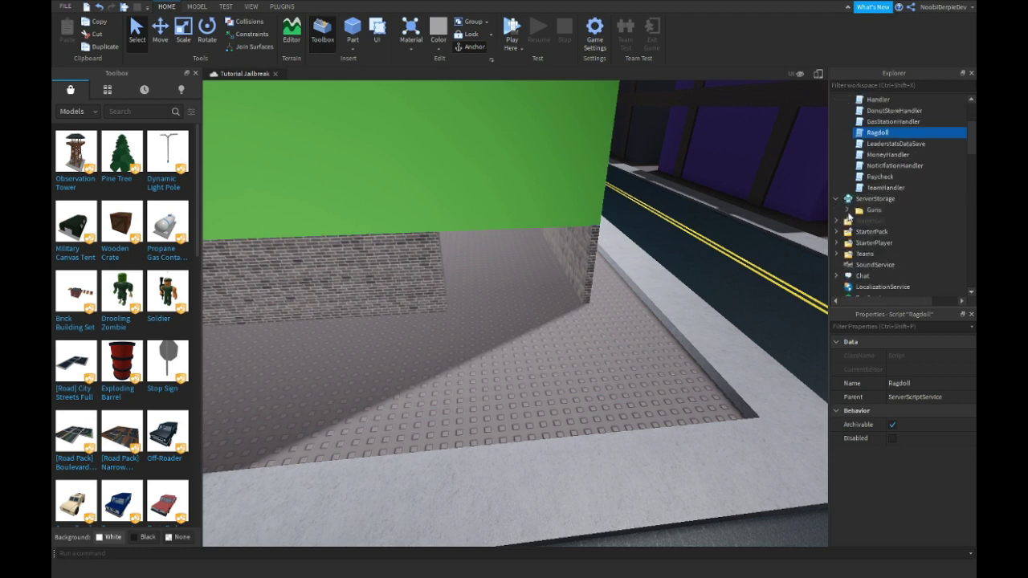
pyautogui.click(866, 222)
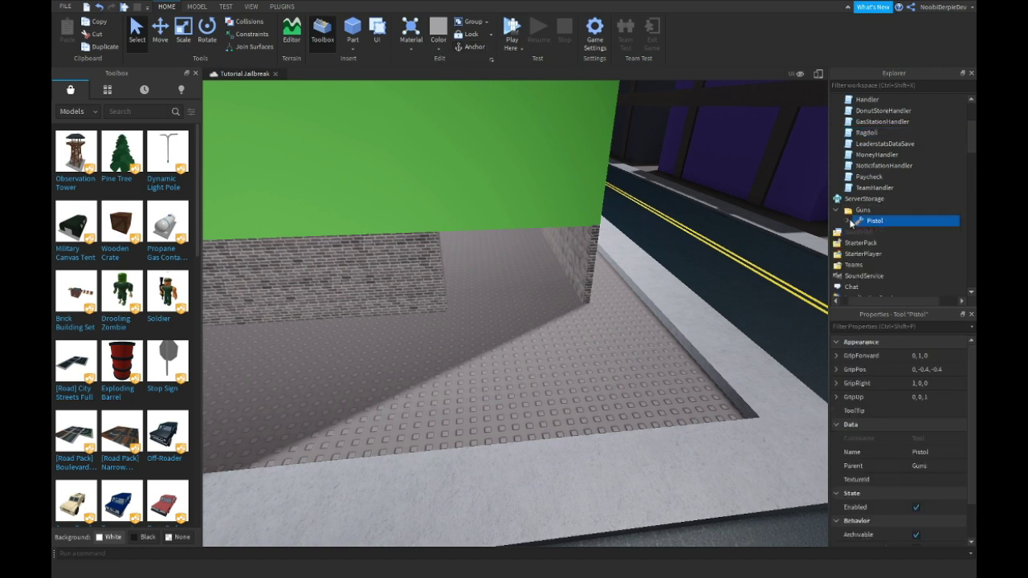
pyautogui.scroll(-2, 883, 216)
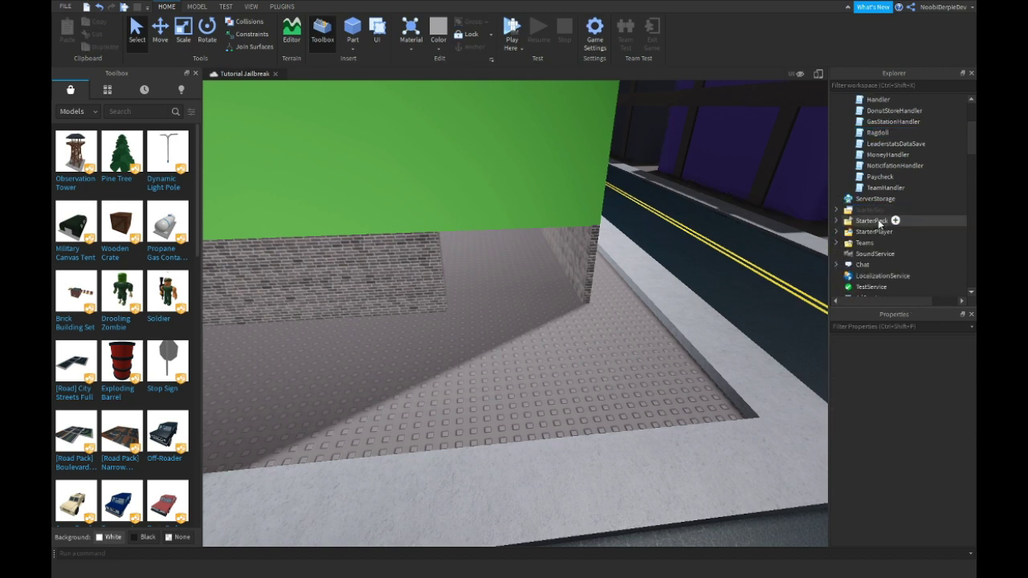
pyautogui.moveTo(820, 214); pyautogui.dragTo(850, 210)
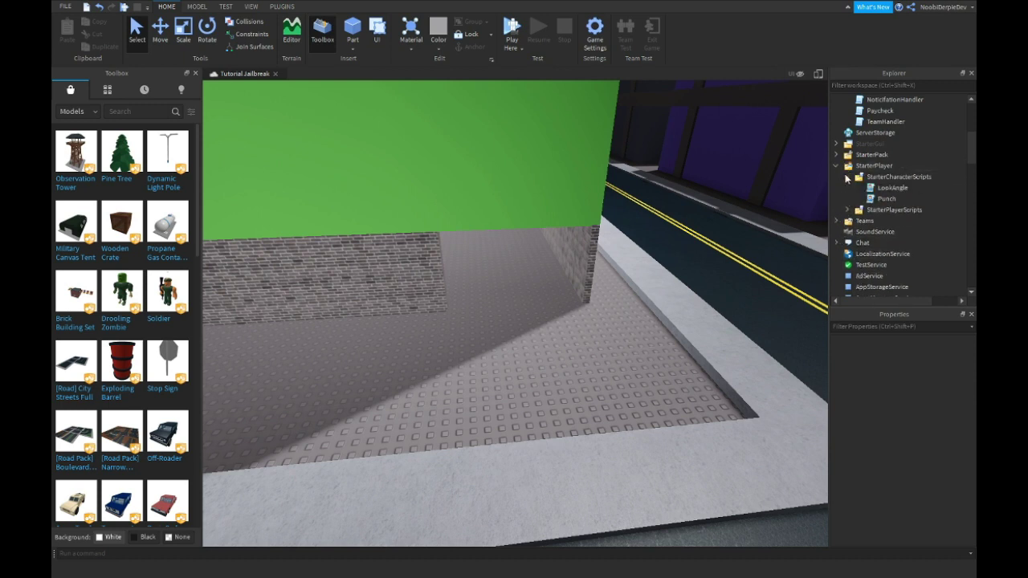
pyautogui.doubleClick(863, 198)
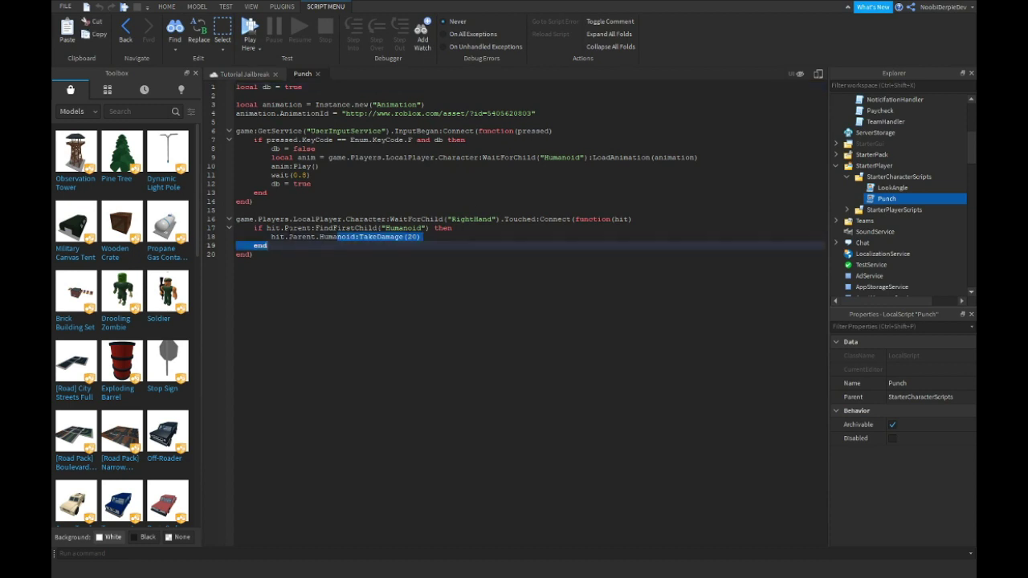
# - Highlight Punch's hand-touch damage lines, then fly the 3D view to the green block and road
pyautogui.moveTo(452, 228); pyautogui.dragTo(446, 219)
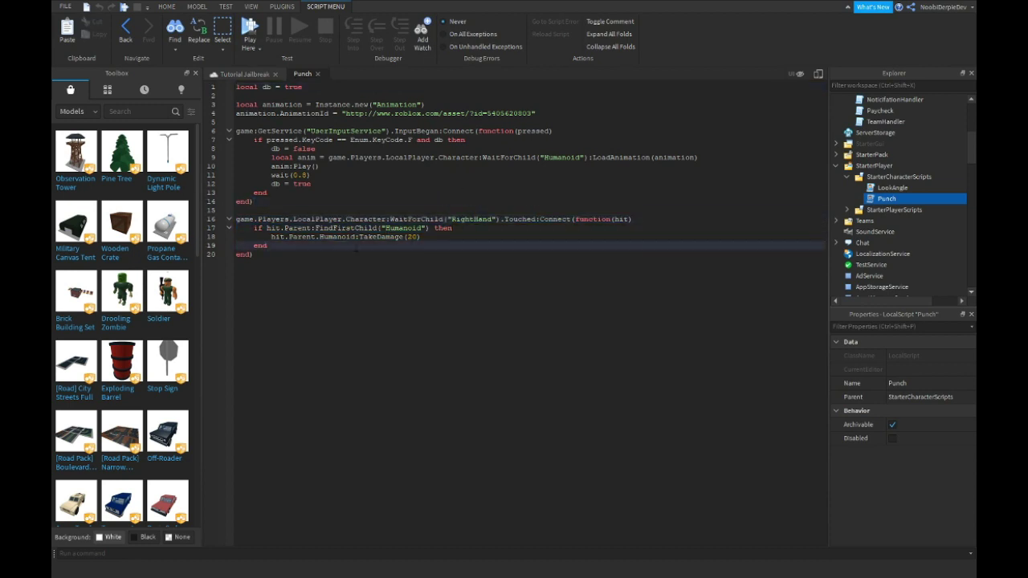
pyautogui.click(454, 228)
pyautogui.click(224, 71)
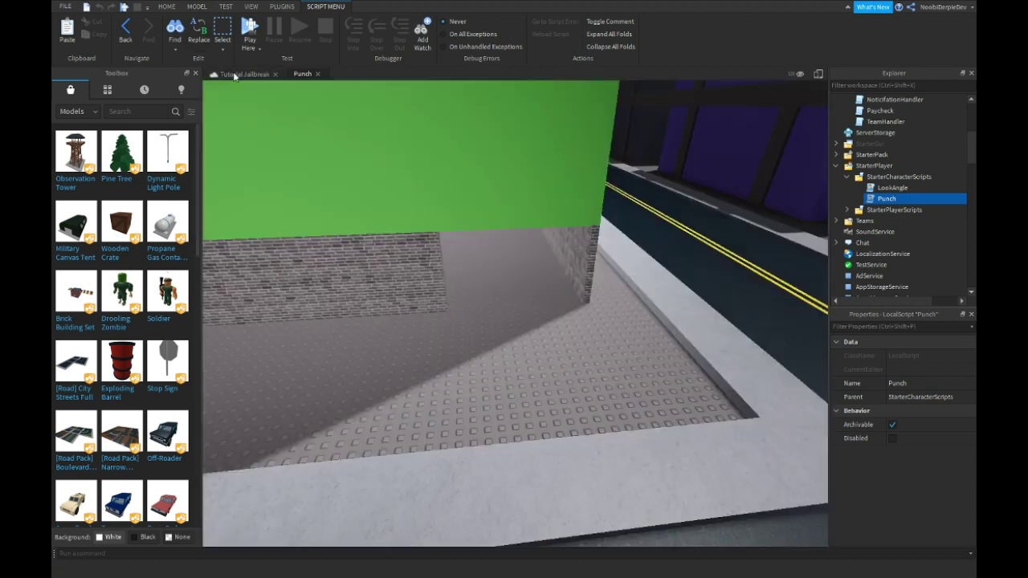
pyautogui.moveTo(416, 272); pyautogui.dragTo(450, 272, button='right')
pyautogui.press('w')
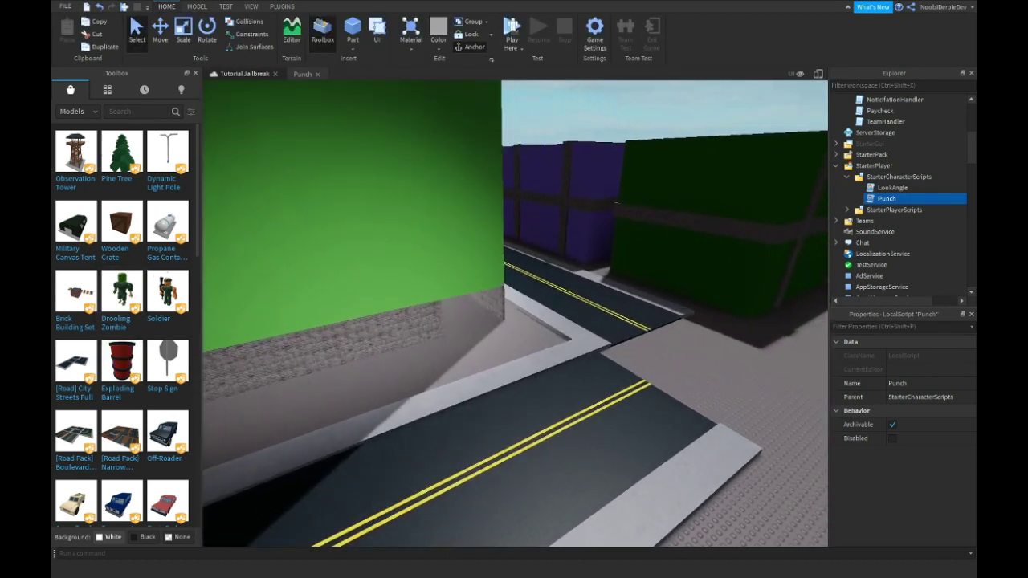